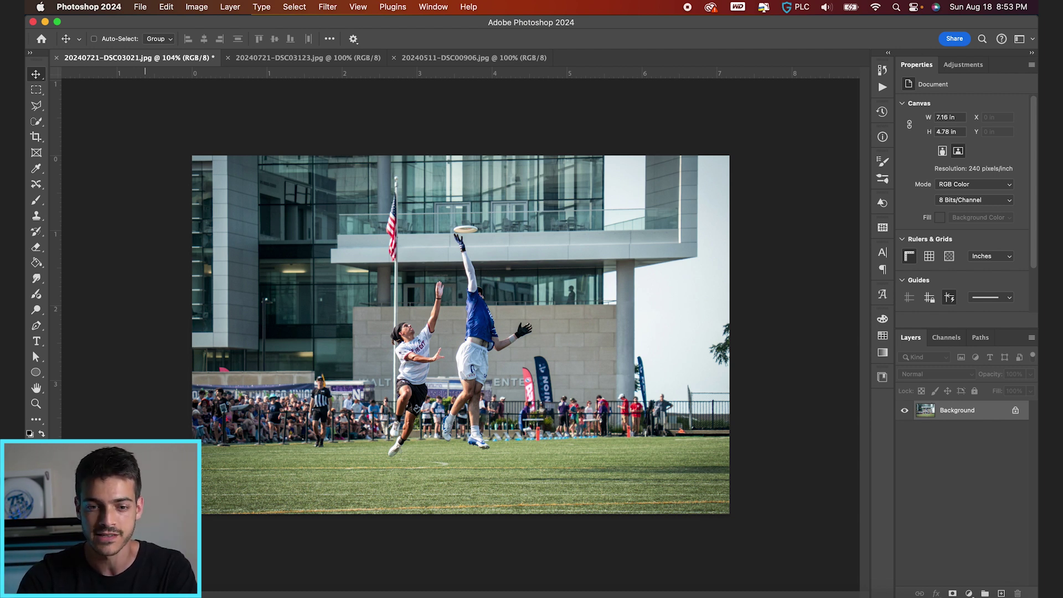
- Add a Color Lookup adjustment layer to the photo
click(969, 593)
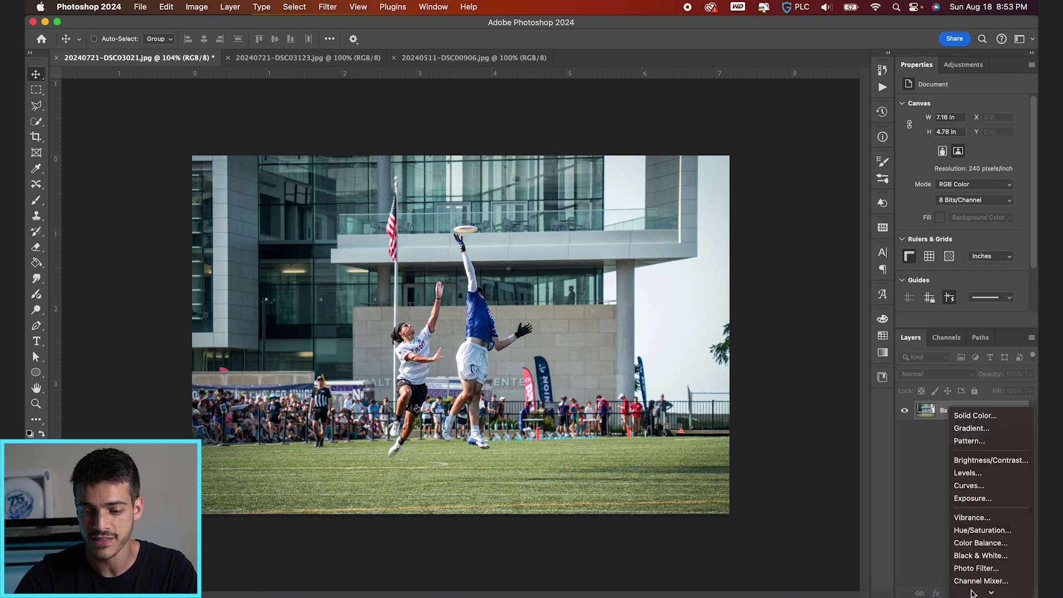
scroll(975, 584, down, 3)
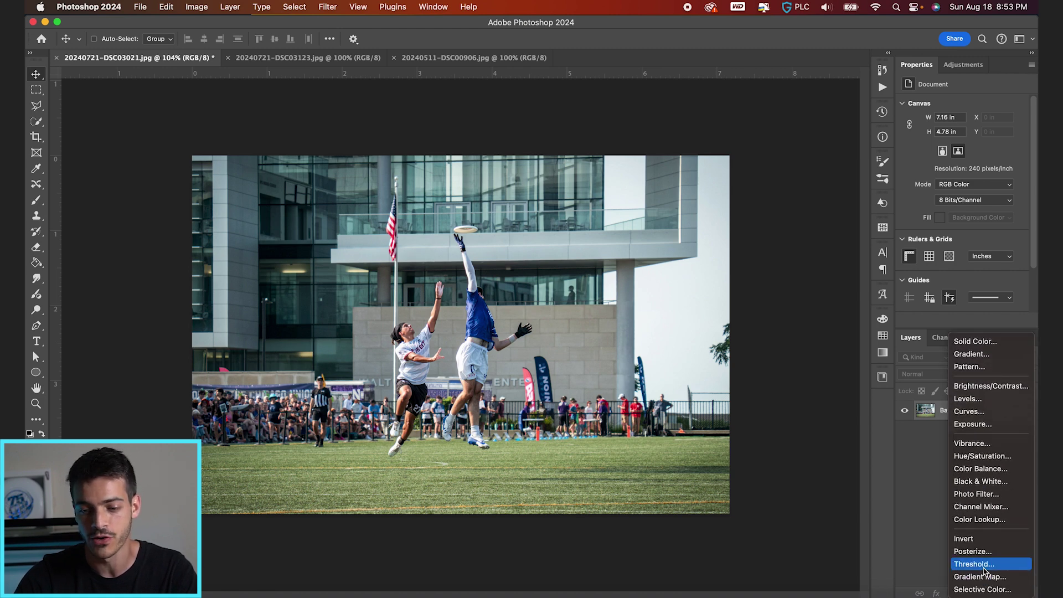
click(979, 519)
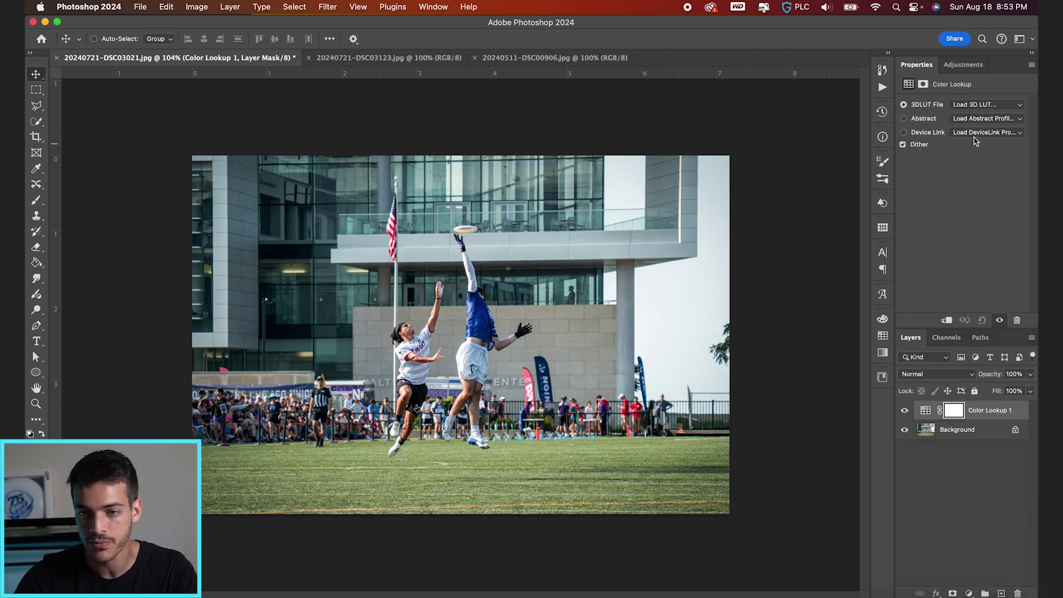
- Try the 3Strip.look, 2Strip.look and DropBlues.3DL LUTs, then delete the Color Lookup layer
click(985, 104)
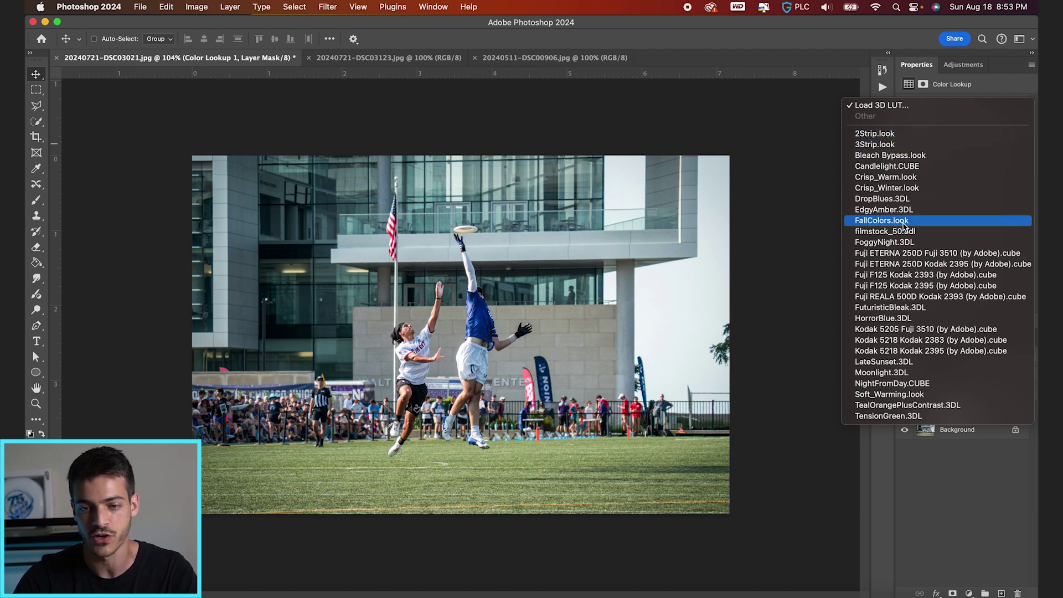
click(912, 146)
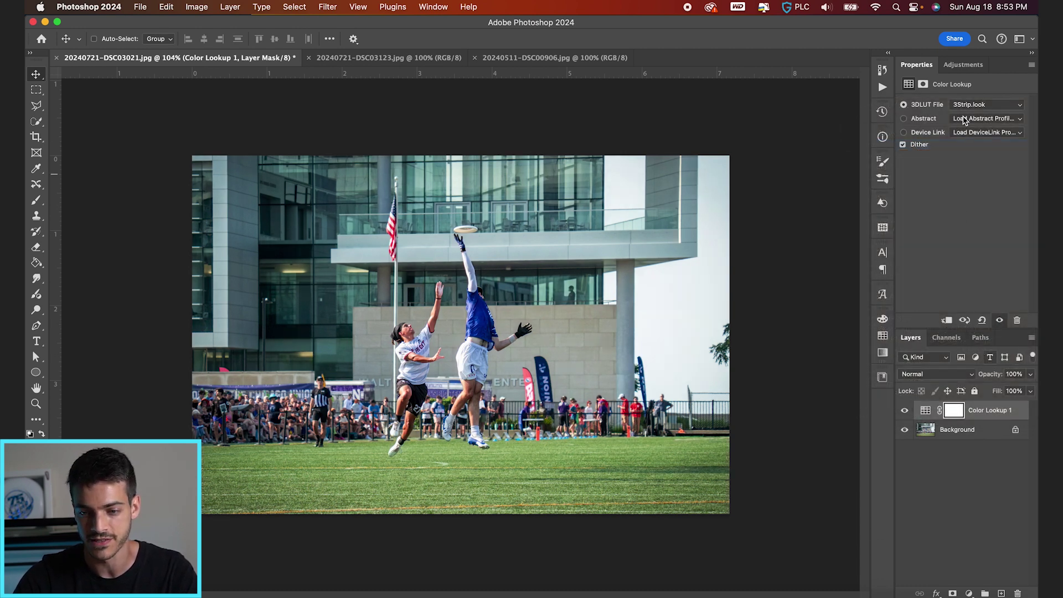
click(975, 104)
click(976, 95)
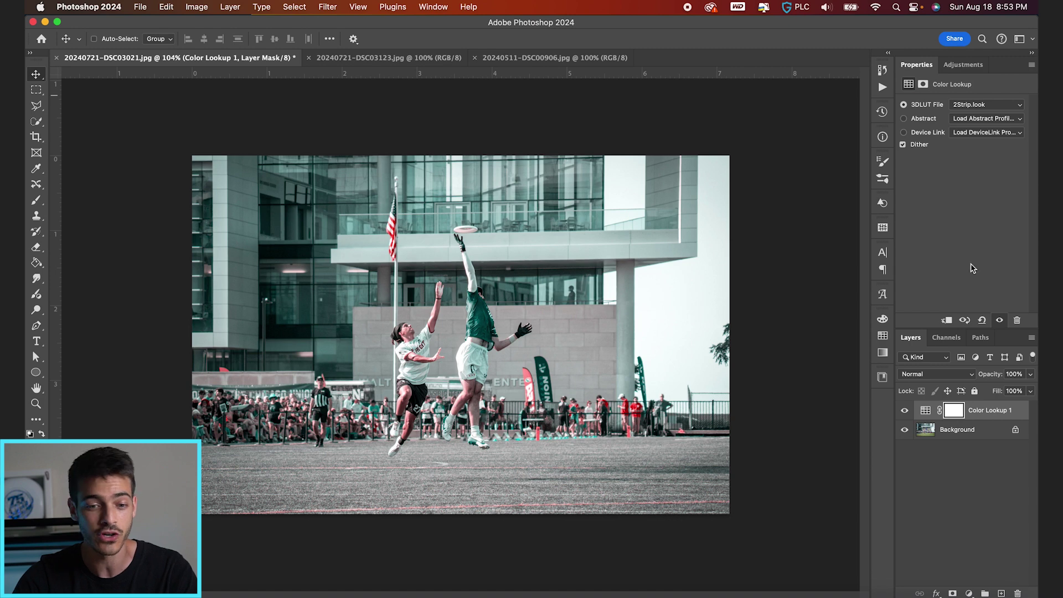
click(973, 106)
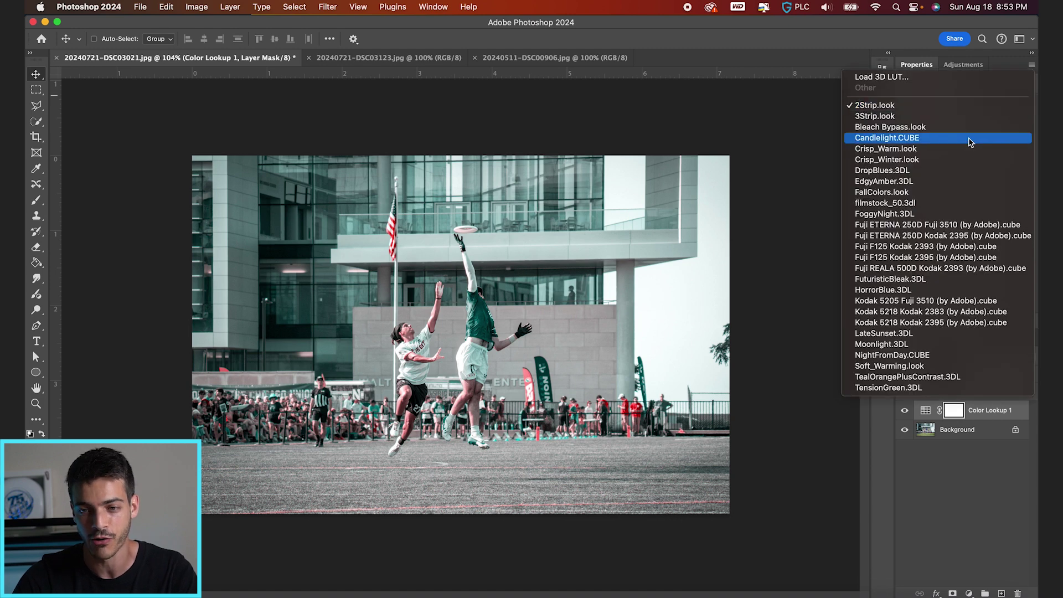
click(954, 172)
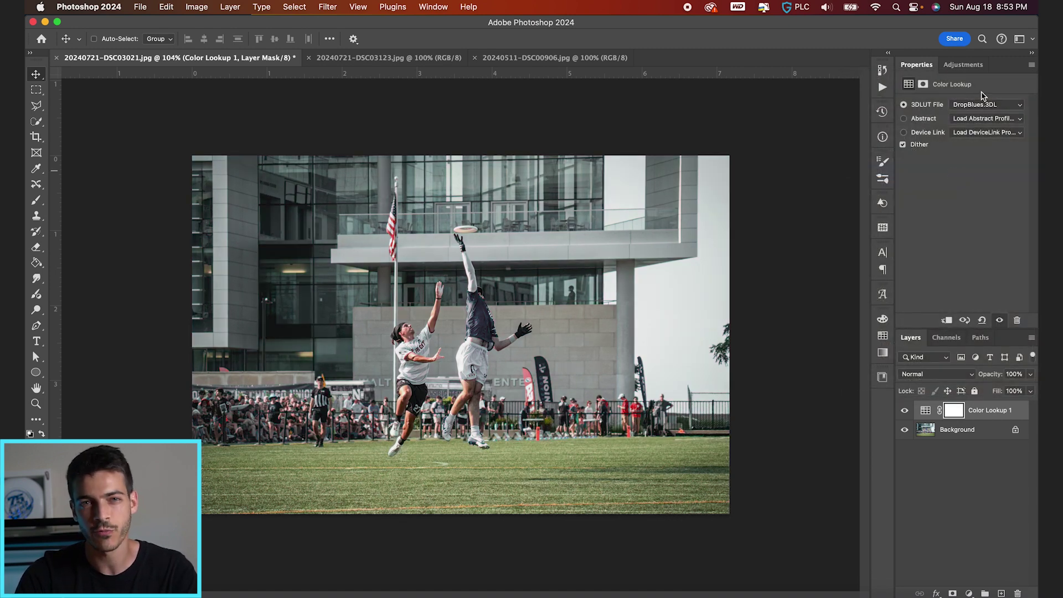
key(BackSpace)
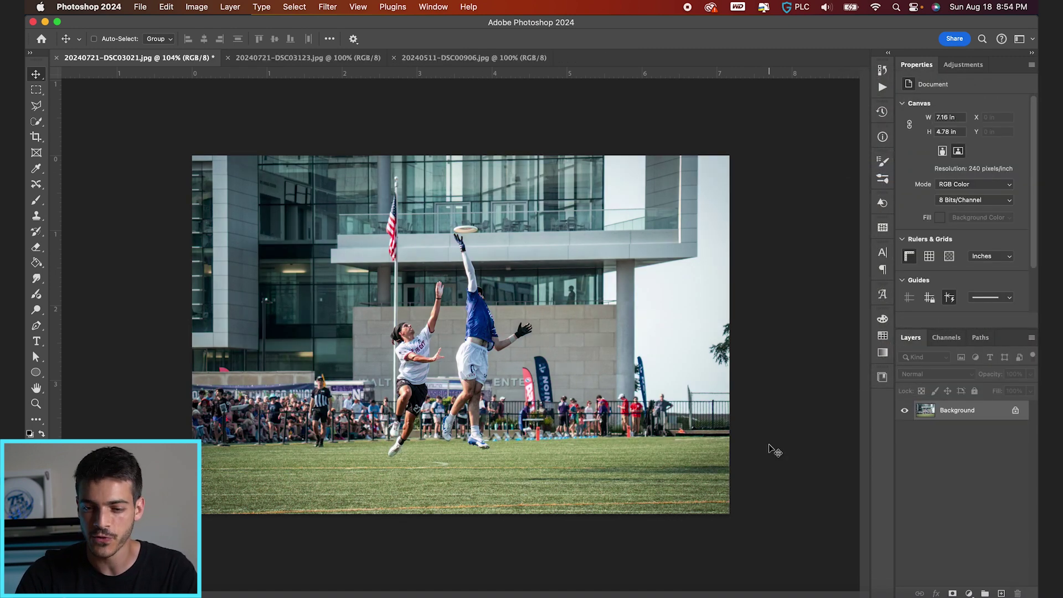
- Add a Curves adjustment layer above the Background layer
click(969, 593)
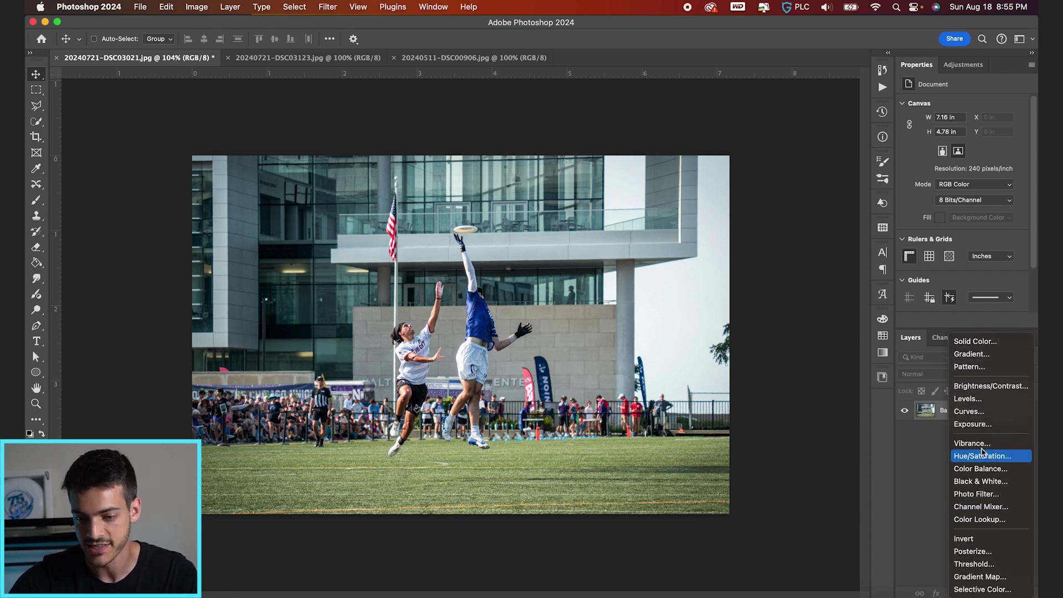
click(980, 412)
- Raise the RGB curve's midtones and lift the black point to output 46
click(929, 414)
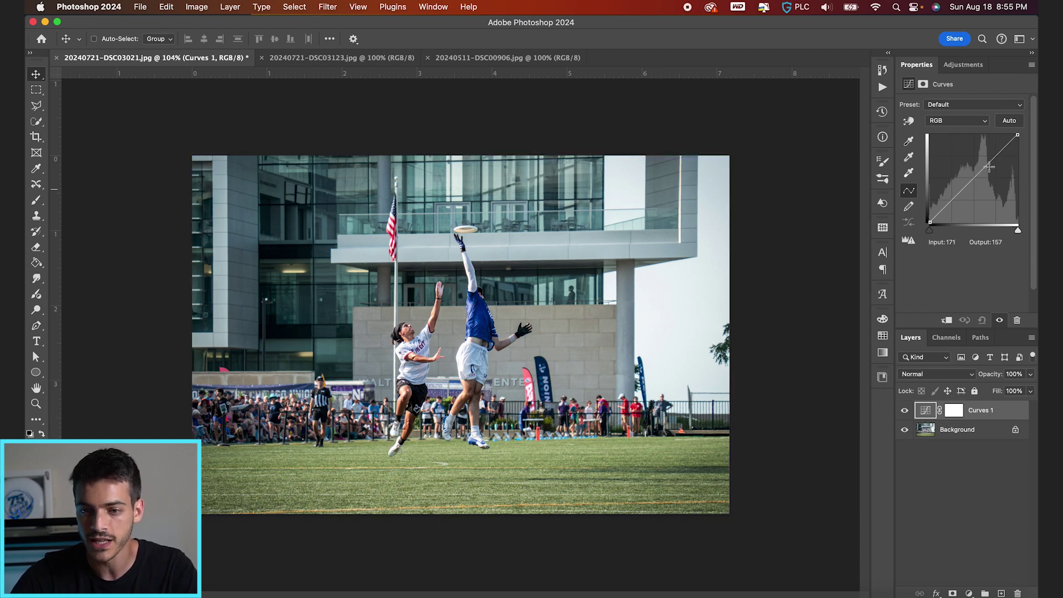
click(972, 180)
drag(973, 180, 984, 162)
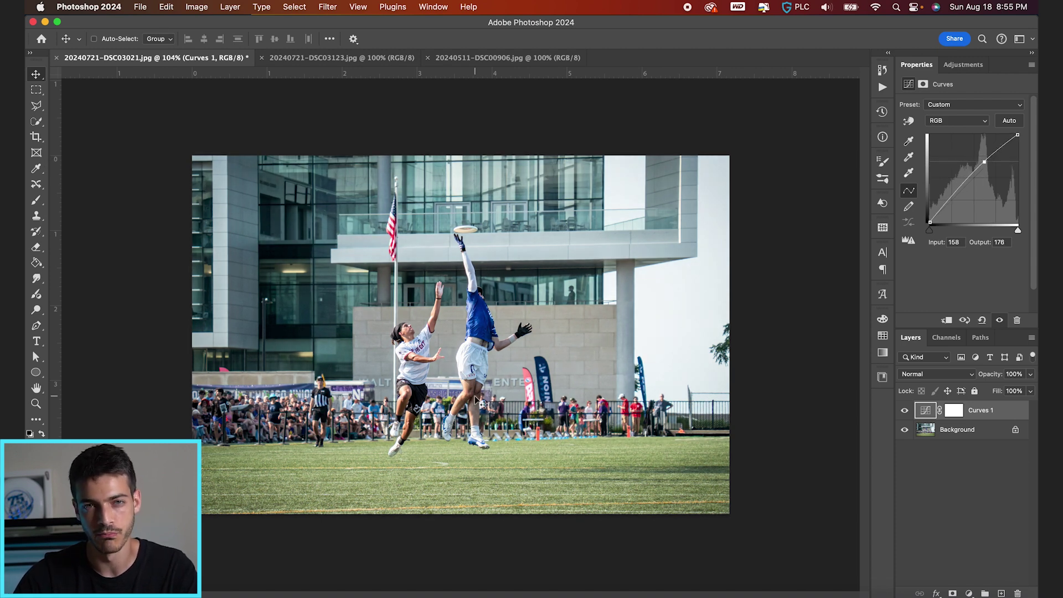
scroll(479, 403, up, 3)
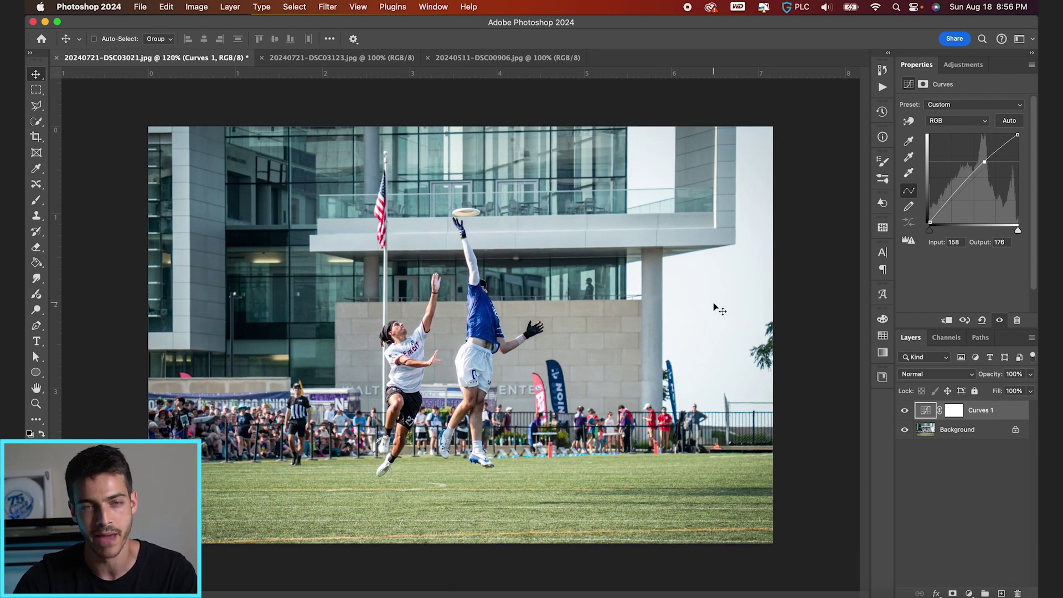
click(951, 198)
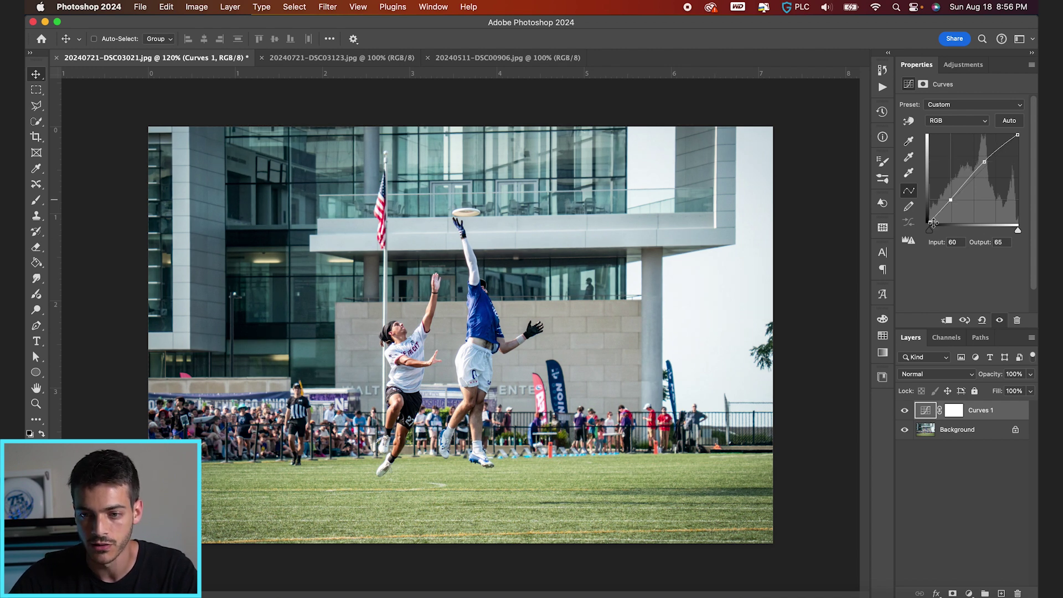
drag(930, 222, 926, 207)
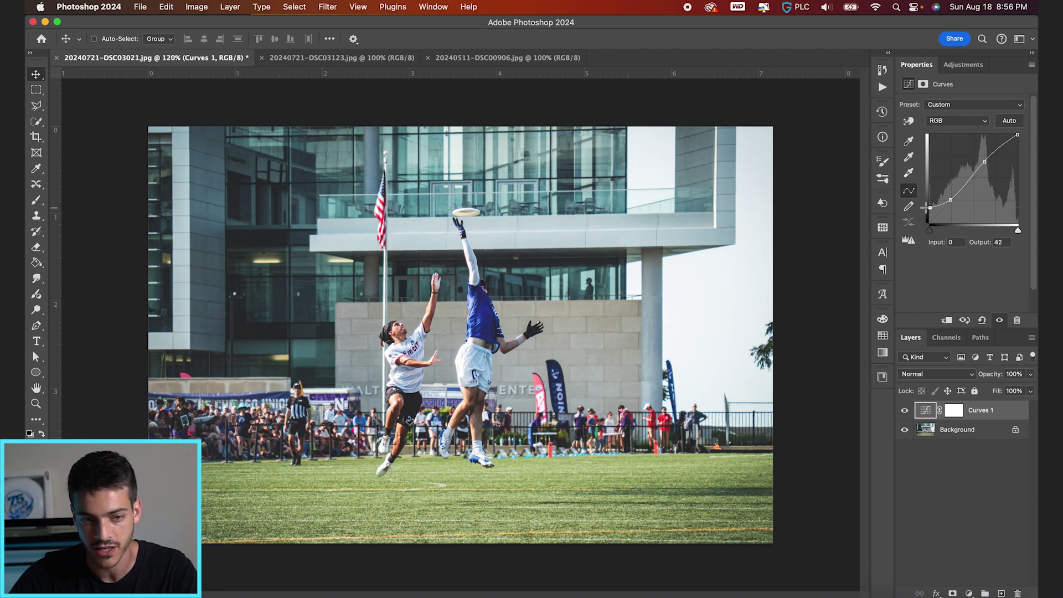
- Toggle the Curves layer off and on to compare before and after
click(904, 410)
click(905, 410)
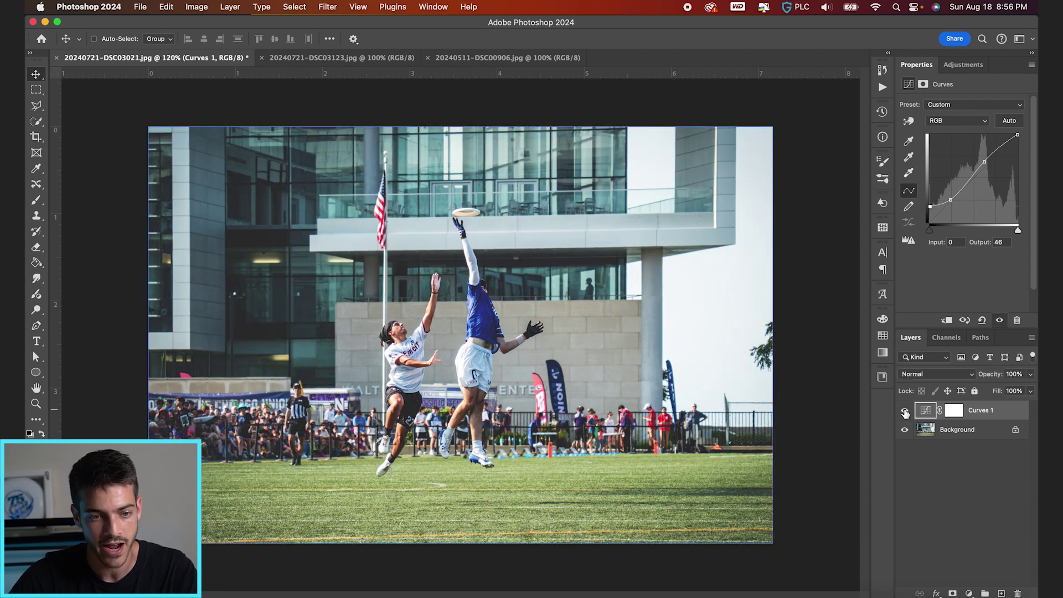
scroll(245, 270, up, 5)
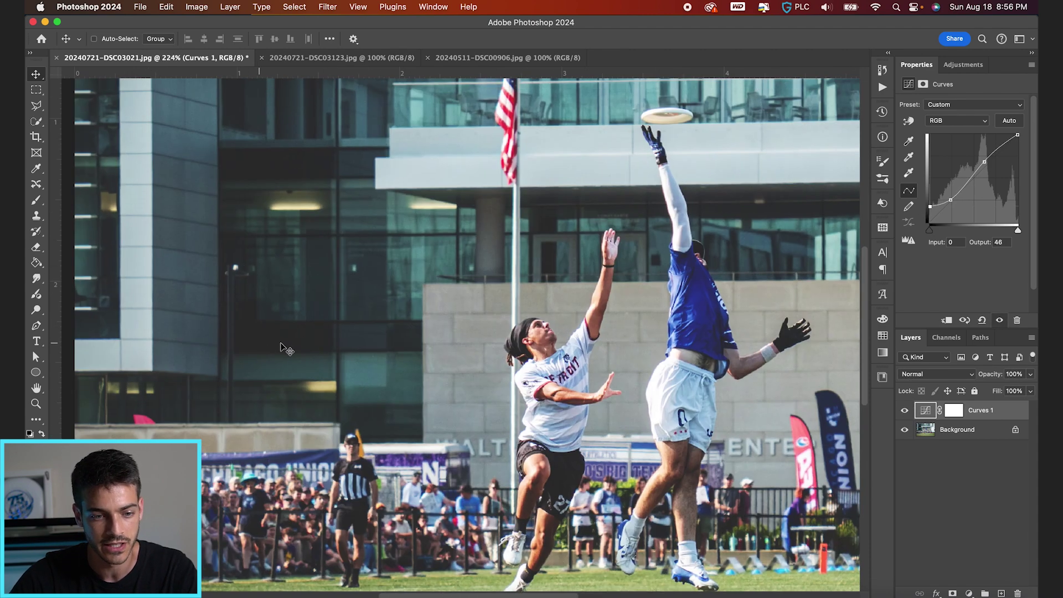
scroll(720, 418, down, 3)
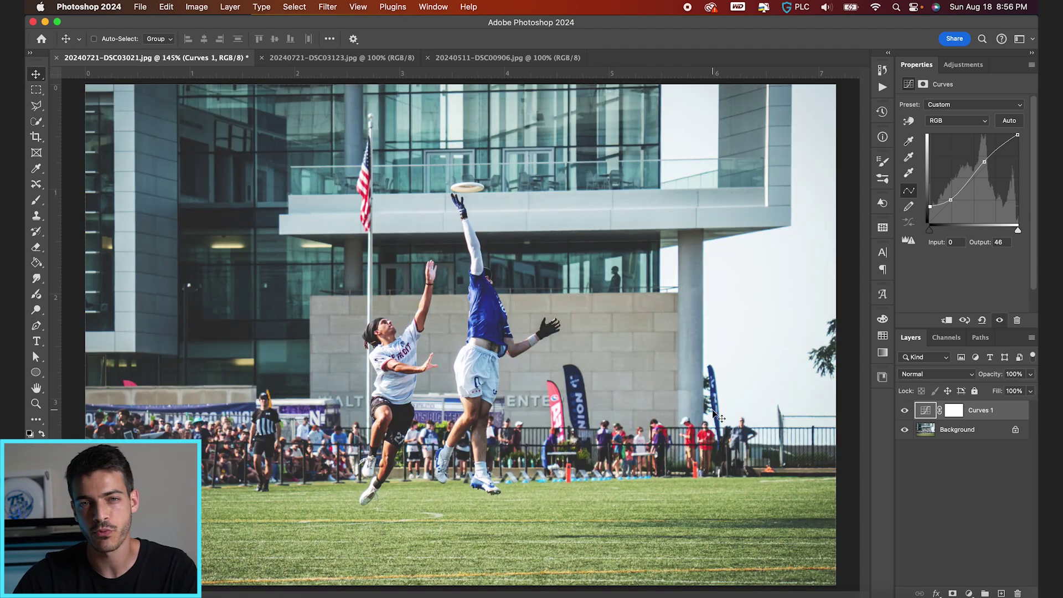
click(969, 594)
scroll(974, 579, down, 3)
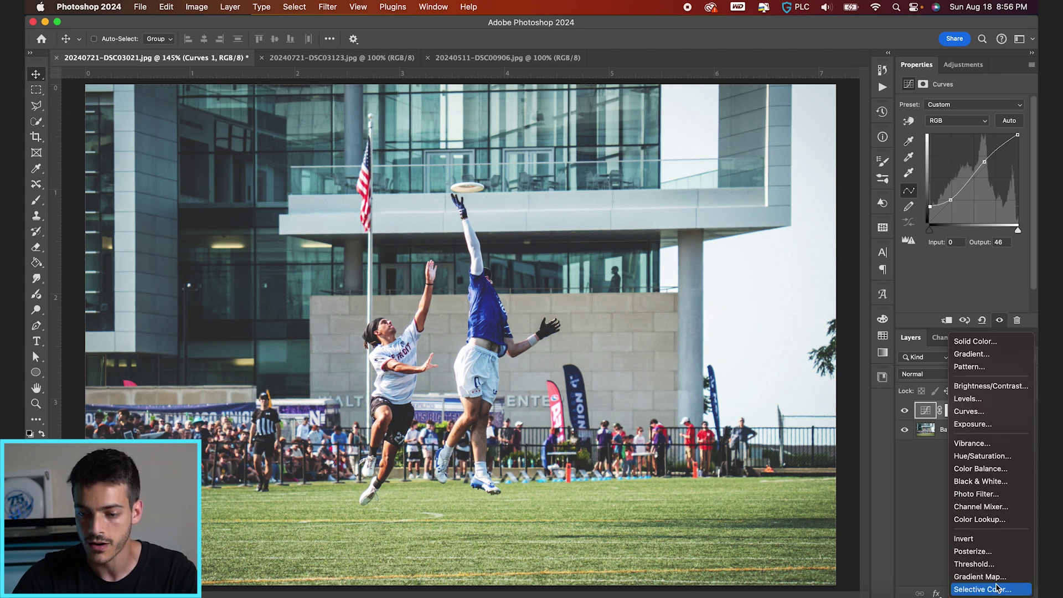
- Add a Hue/Saturation layer with master saturation raised to +11, discarding a trial Vibrance layer
click(983, 456)
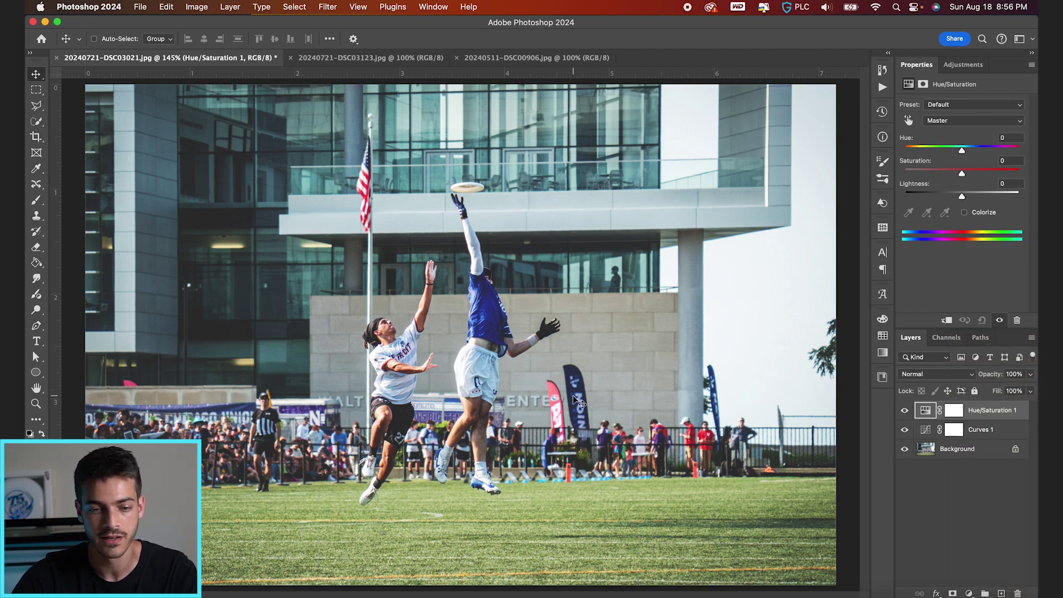
scroll(576, 401, down, 1)
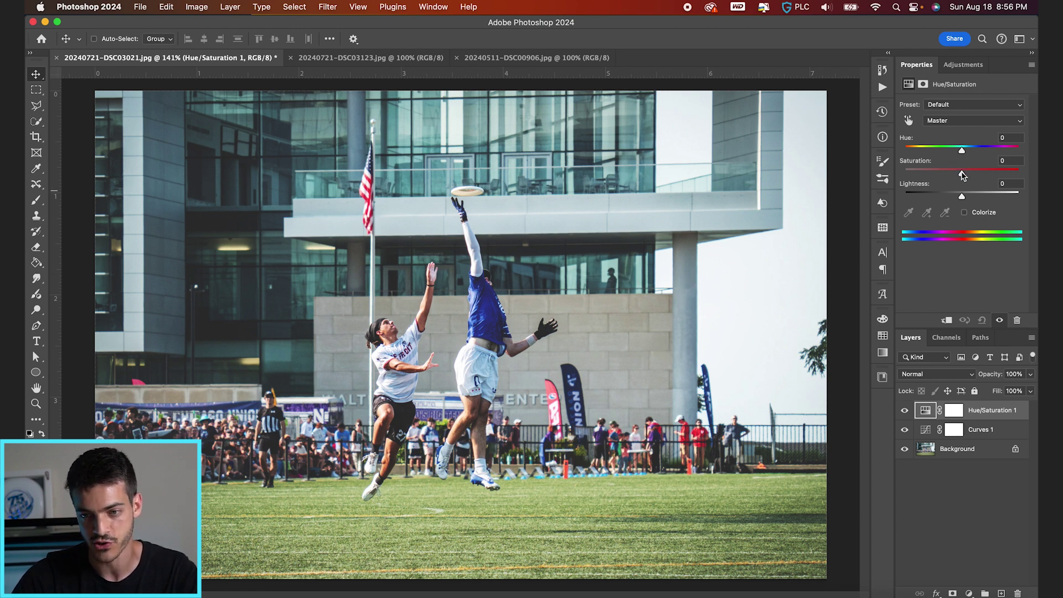
drag(962, 174, 966, 176)
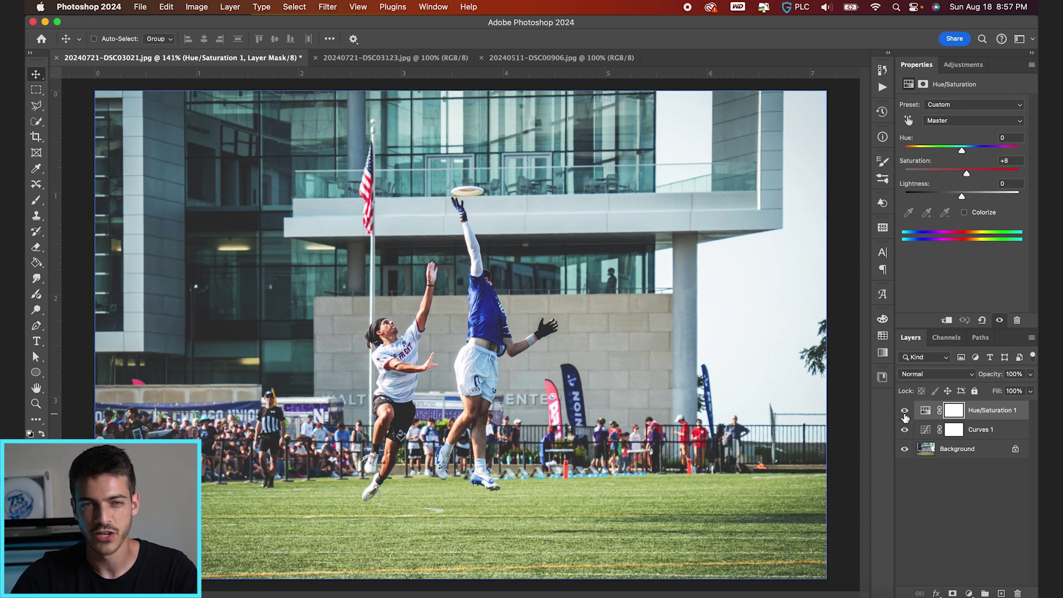
click(969, 593)
click(978, 517)
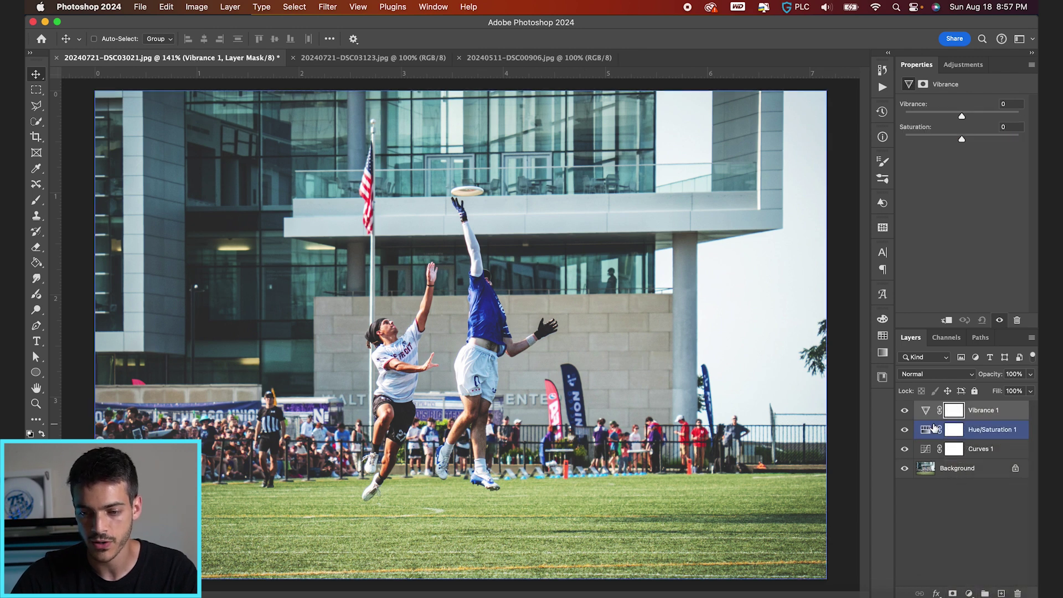
click(926, 411)
key(super+z)
click(927, 412)
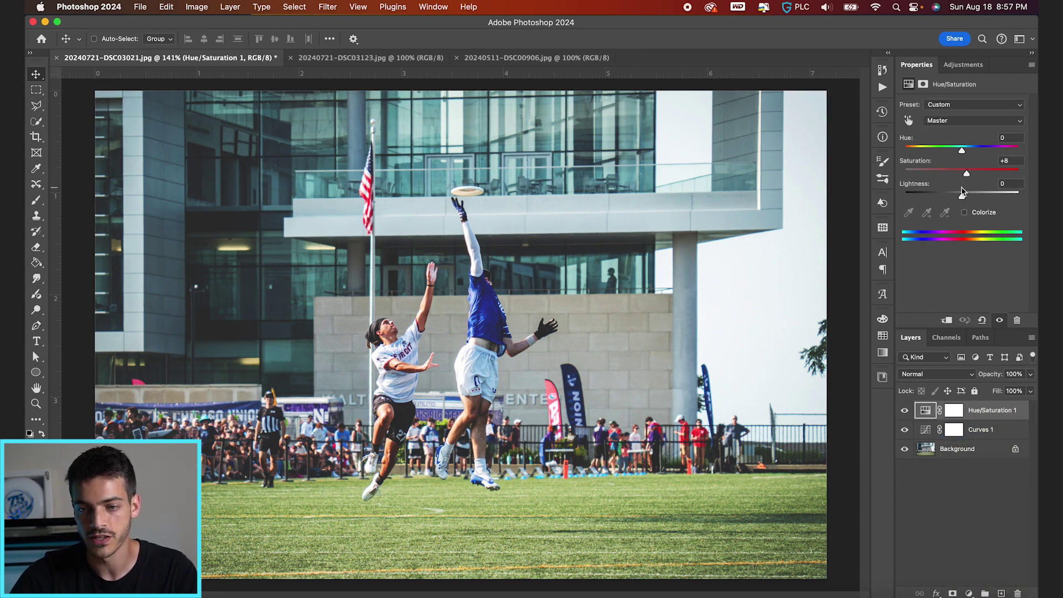
drag(966, 173, 968, 174)
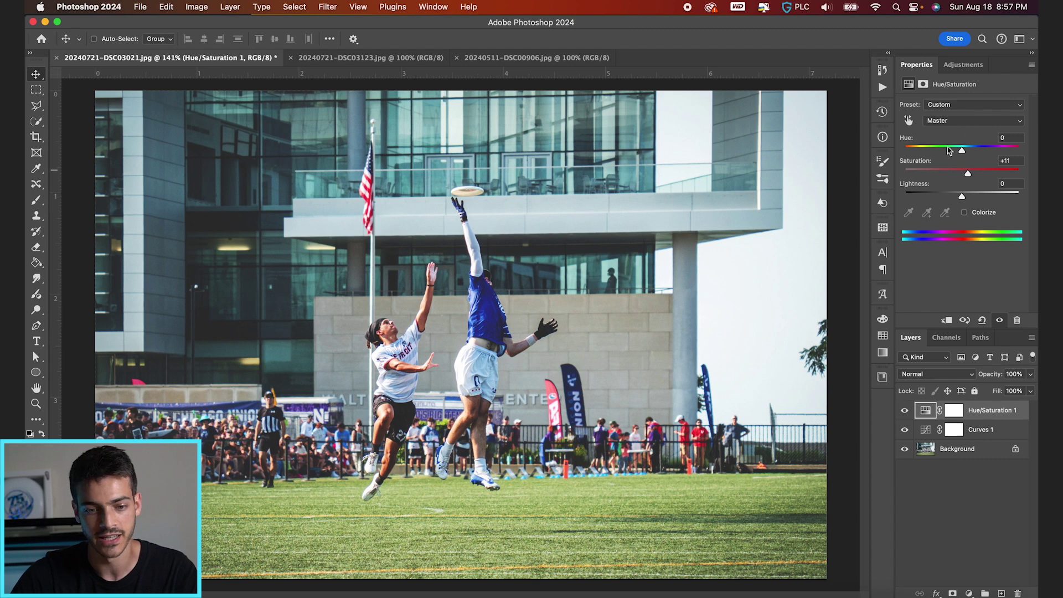
- Nudge the Greens saturation slightly, then set the Yellows saturation to +7
click(975, 121)
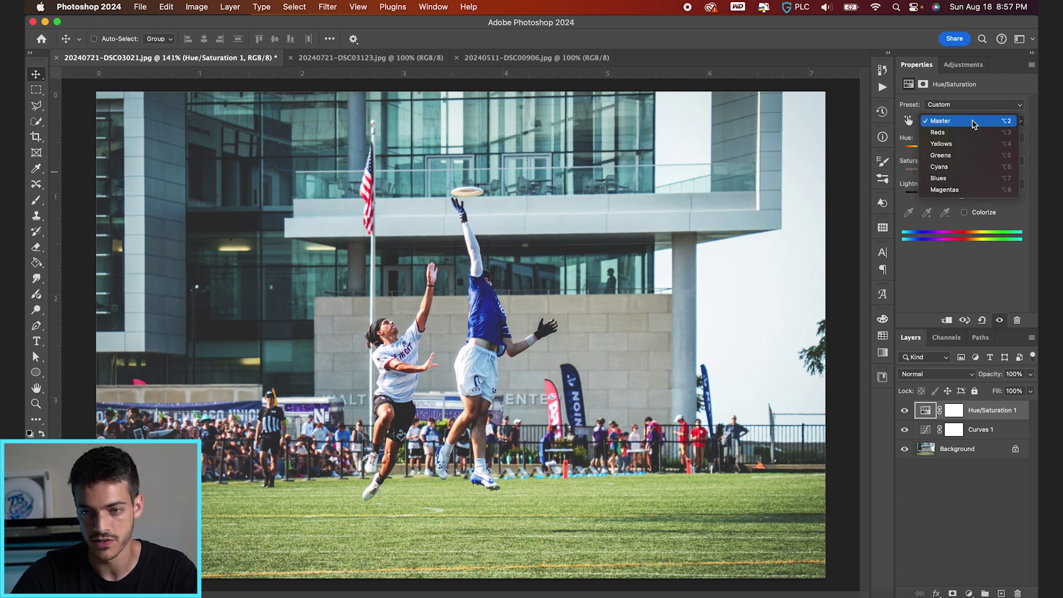
click(966, 157)
drag(964, 172, 967, 173)
click(946, 120)
click(941, 109)
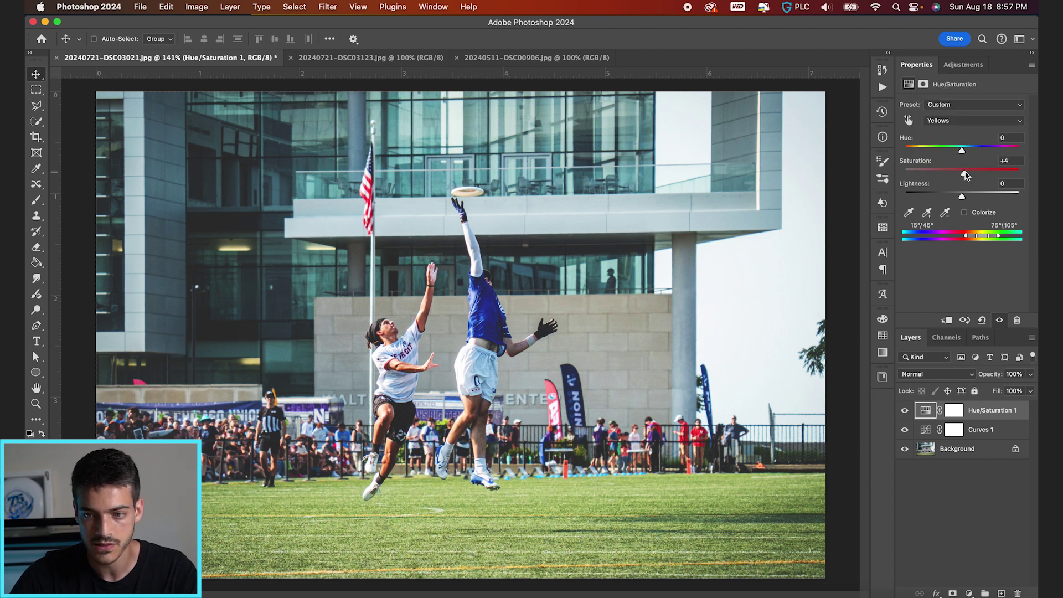
scroll(617, 401, down, 1)
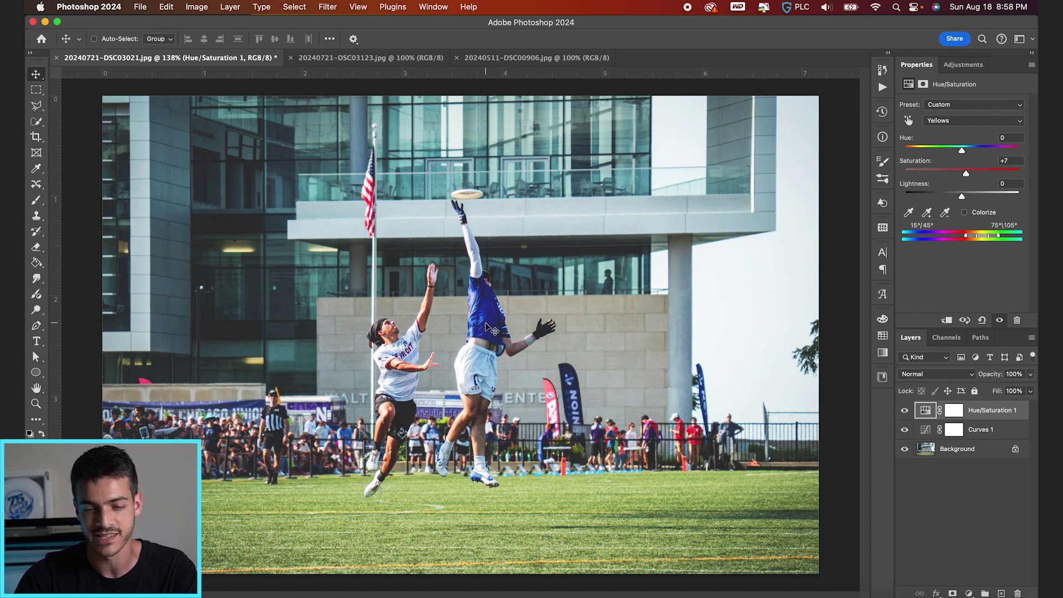
- Add a Selective Color adjustment layer
click(969, 593)
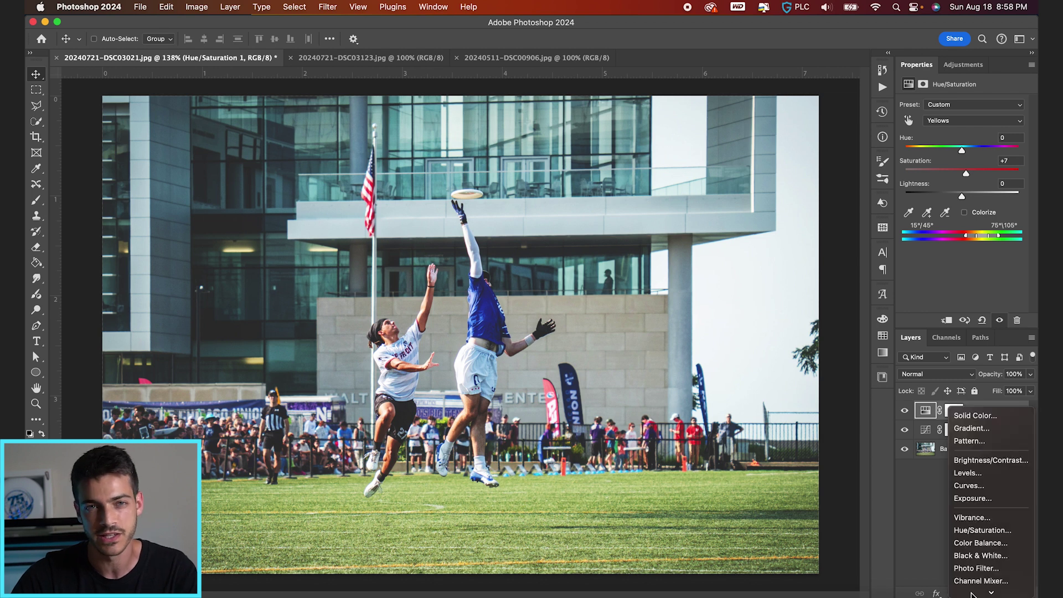
mouse_move(972, 594)
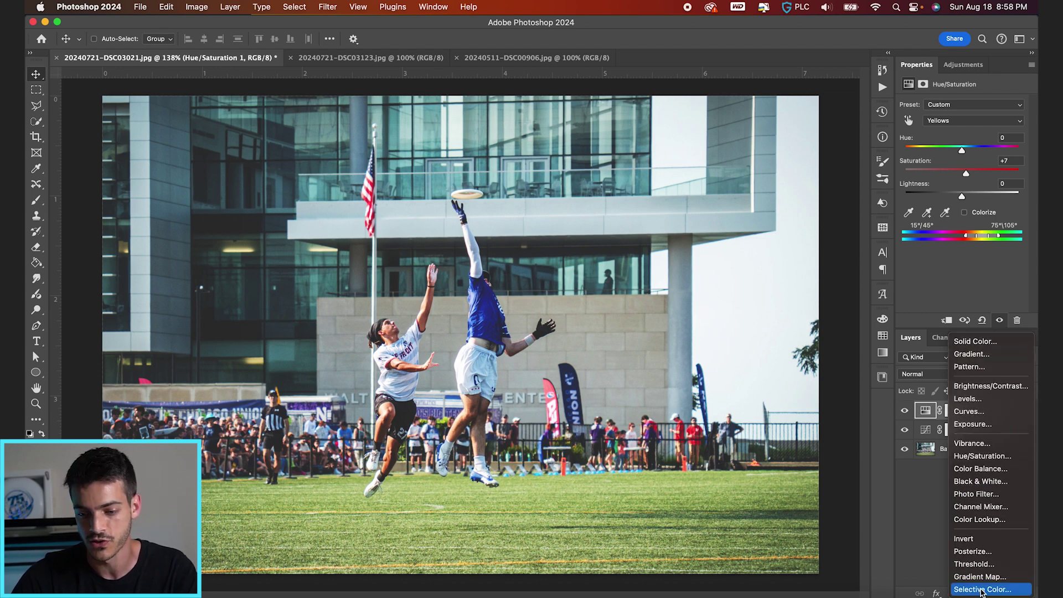
click(976, 590)
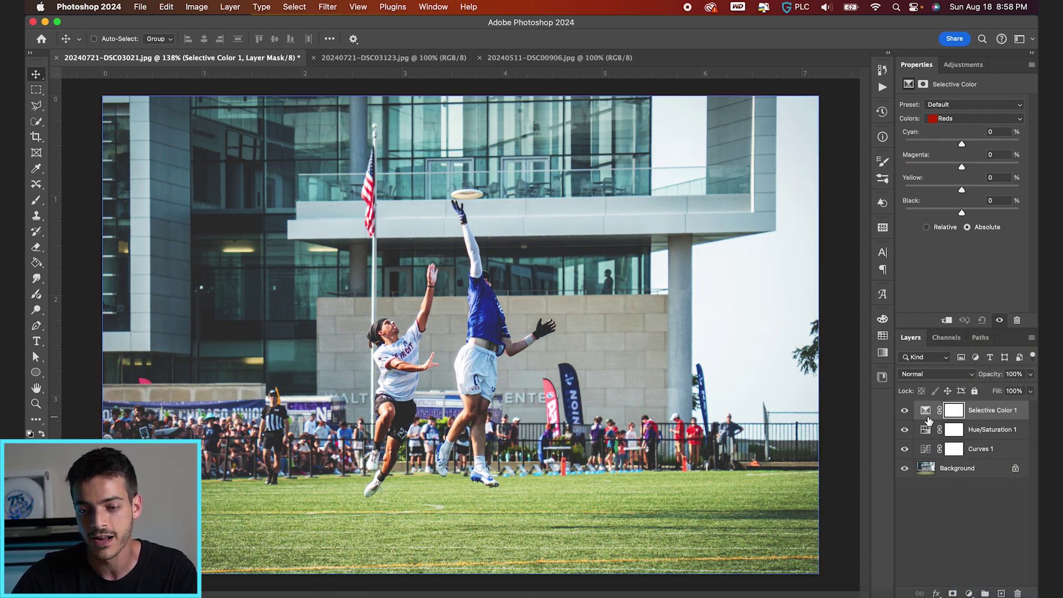
click(926, 412)
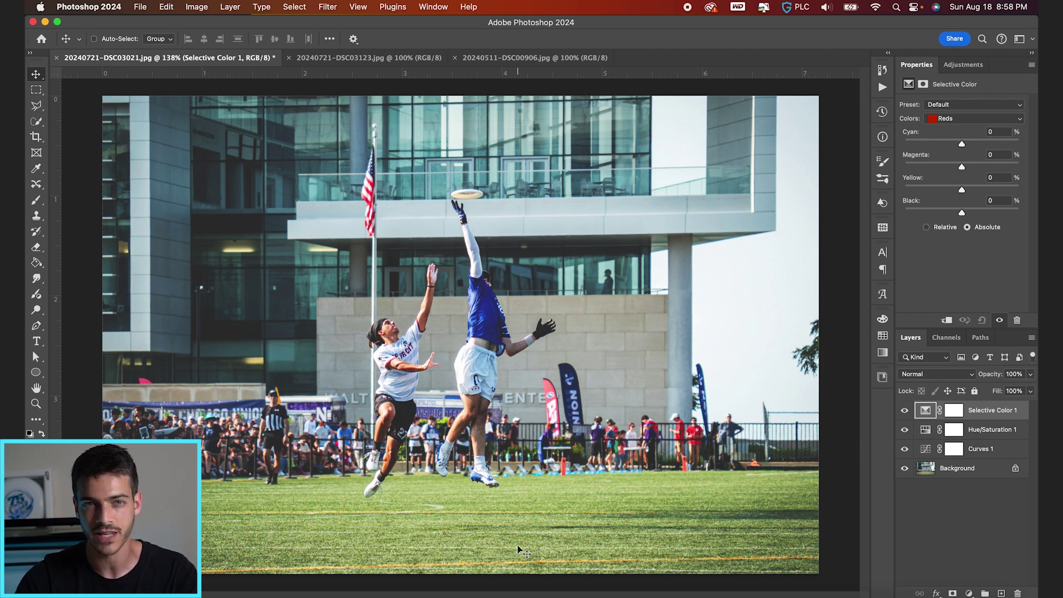
- Adjust the Yellows: add cyan, reduce yellow and magenta, and add black
click(950, 120)
click(952, 129)
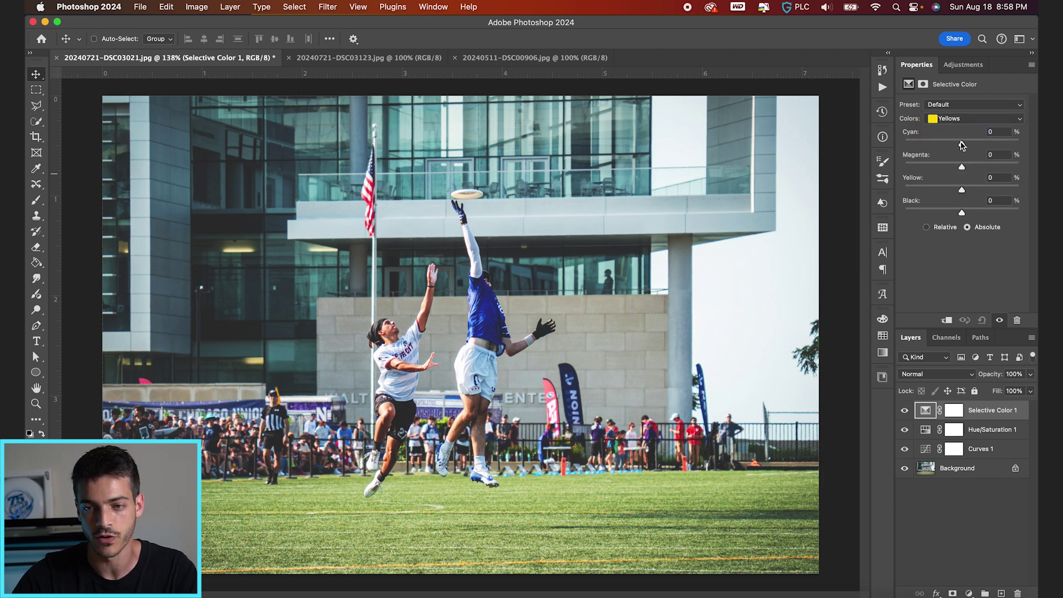
mouse_move(962, 145)
mouse_down()
mouse_move(948, 147)
mouse_move(968, 146)
mouse_up()
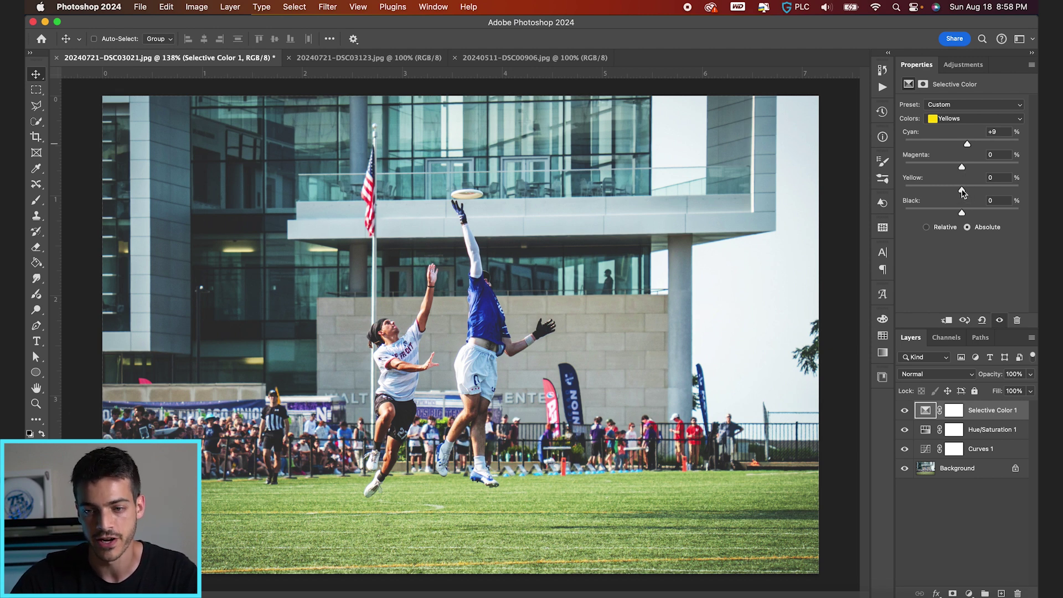
drag(962, 191, 959, 167)
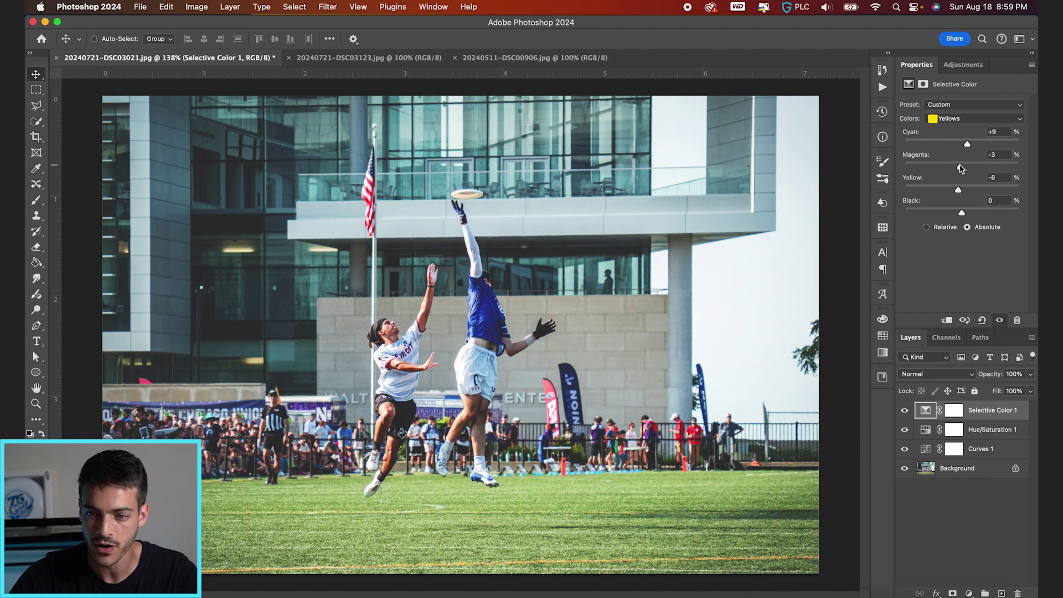
drag(961, 214, 970, 214)
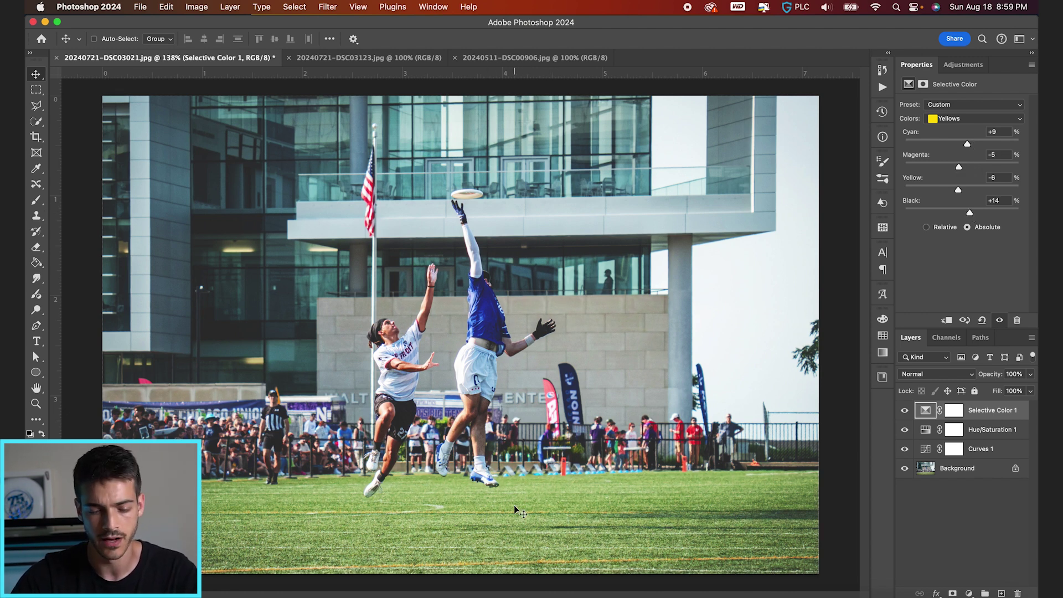
- Shift the magenta balance of the Greens and hide the layer to compare
click(972, 119)
click(971, 128)
drag(964, 169, 982, 212)
scroll(591, 525, up, 3)
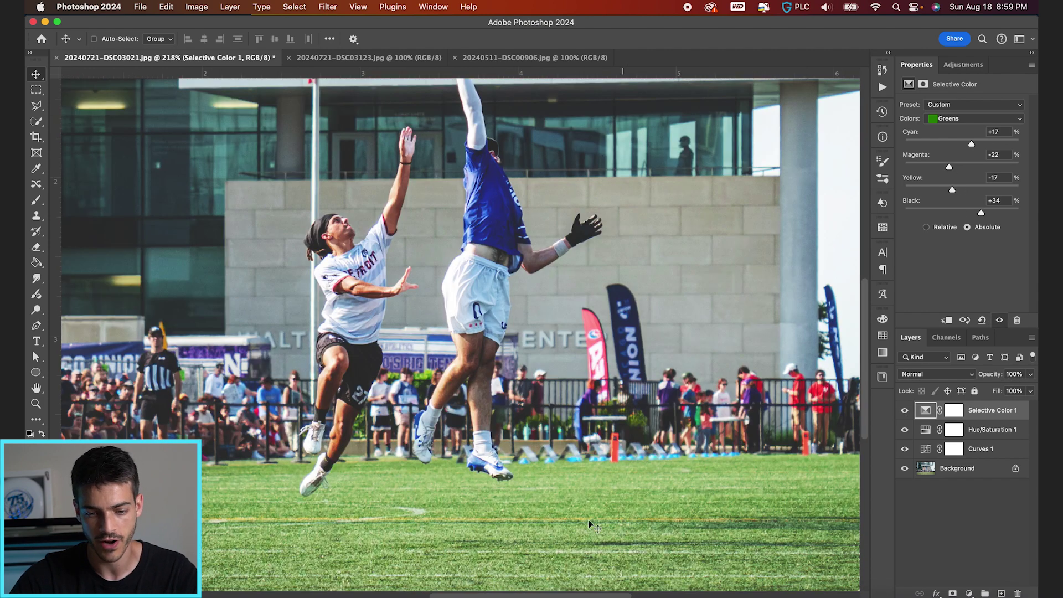
click(905, 410)
click(904, 411)
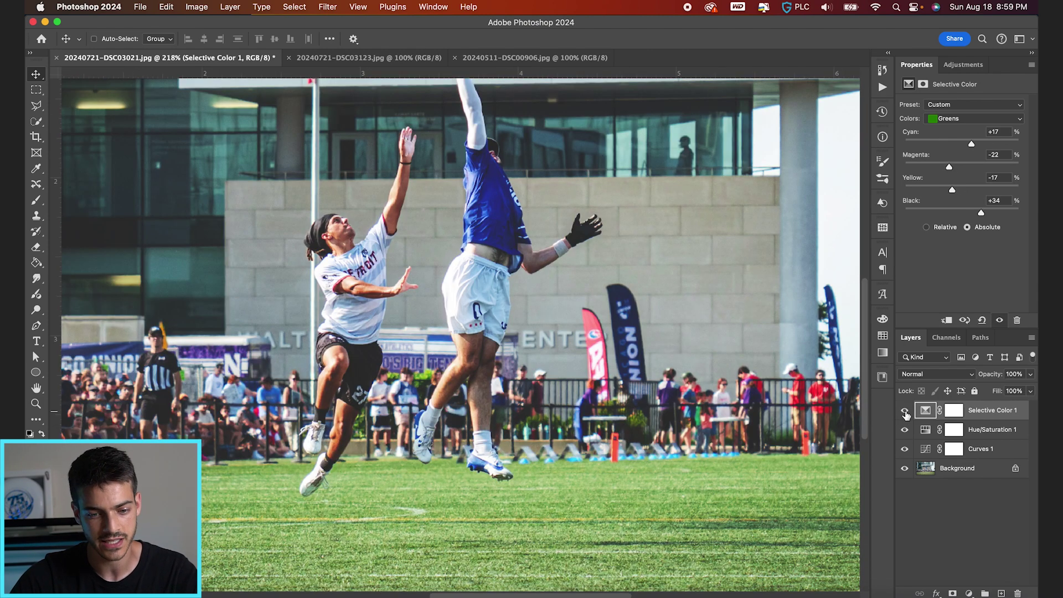
scroll(715, 421, down, 3)
- Set the Blues to Cyan +26, Magenta -16, Yellow -14 and Black -16
click(965, 119)
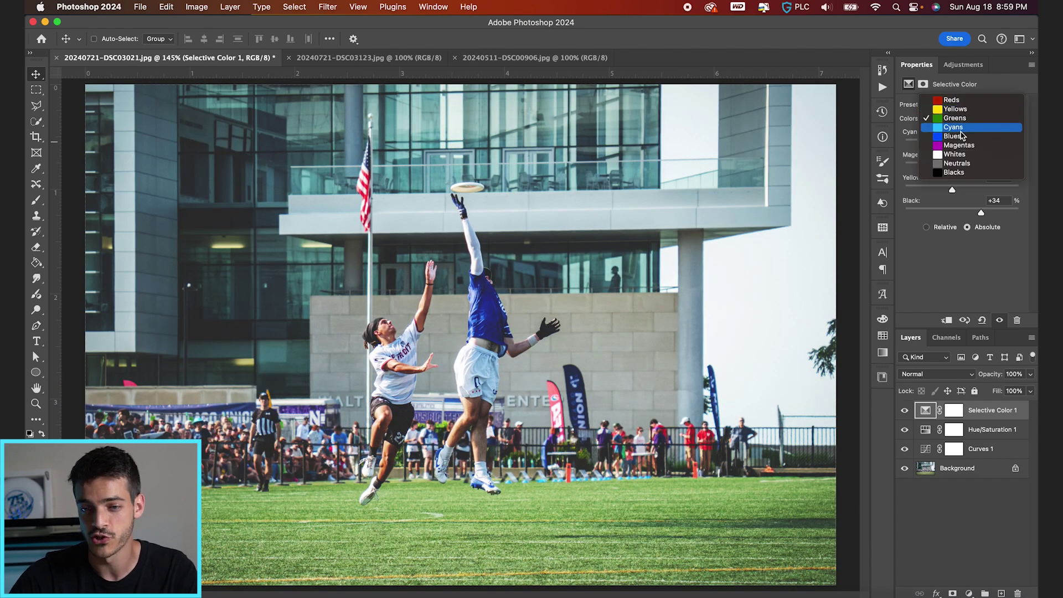
click(964, 136)
drag(963, 145, 953, 167)
drag(962, 190, 953, 214)
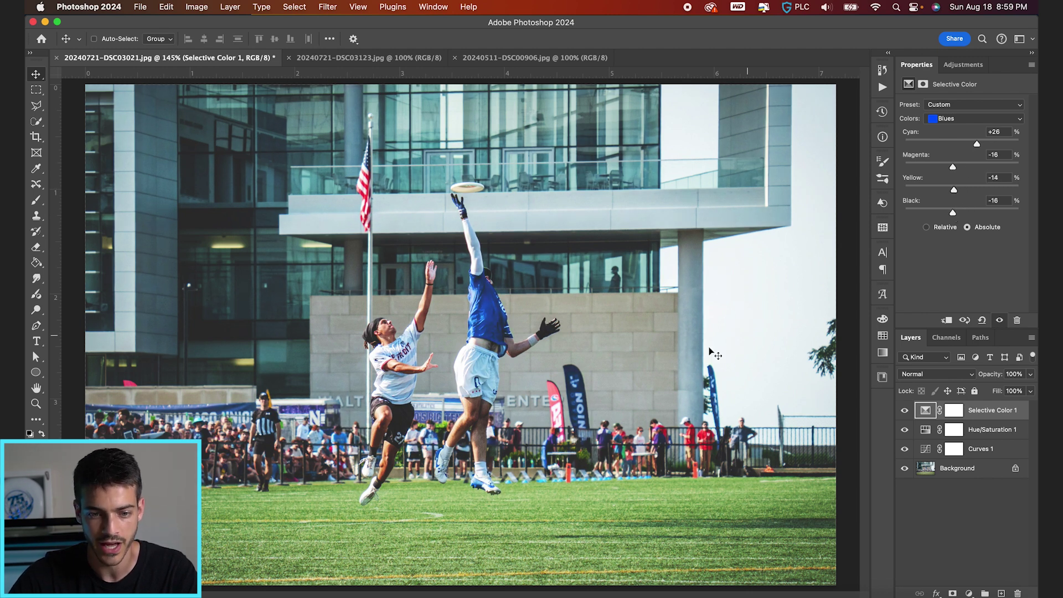
scroll(460, 335, down, 2)
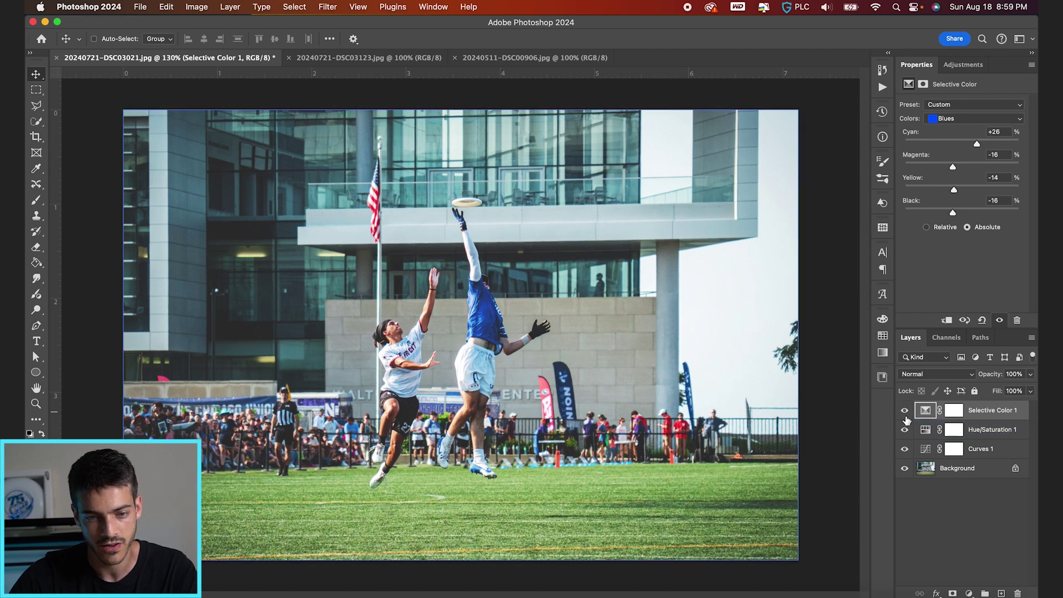
scroll(483, 324, up, 3)
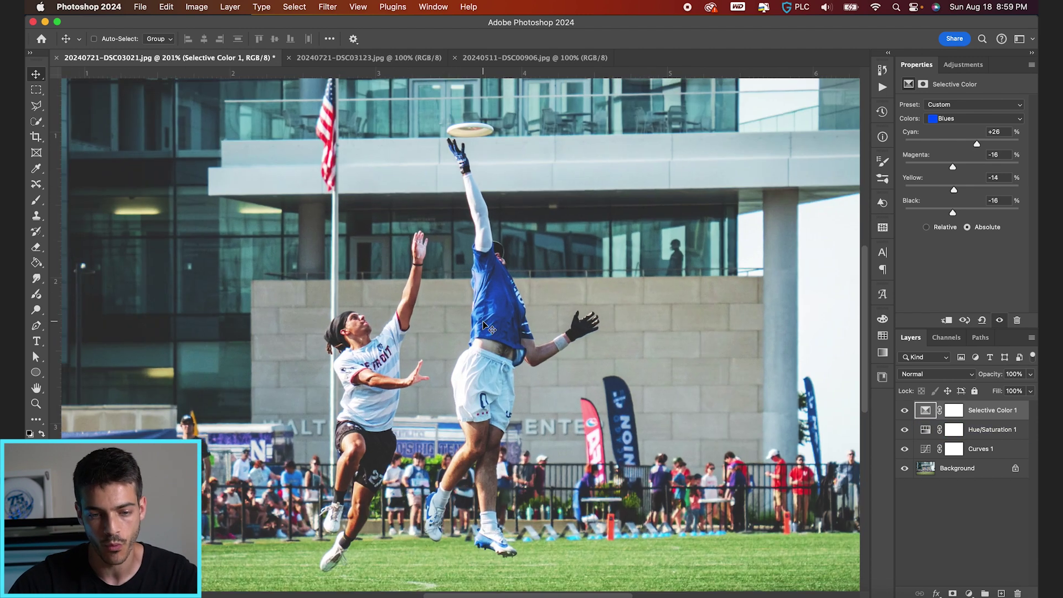
scroll(502, 345, up, 1)
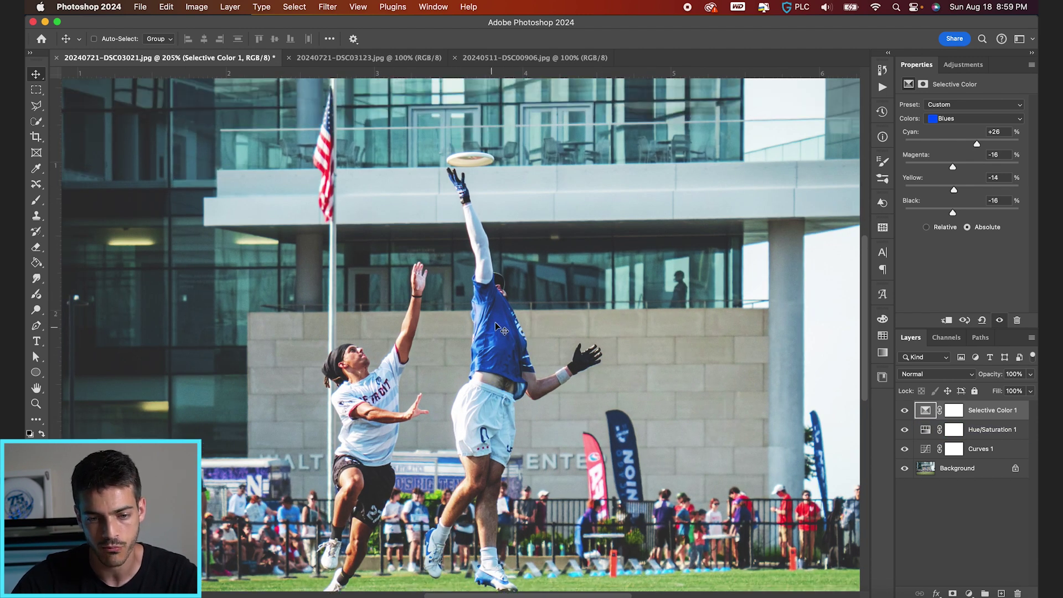
scroll(502, 345, down, 3)
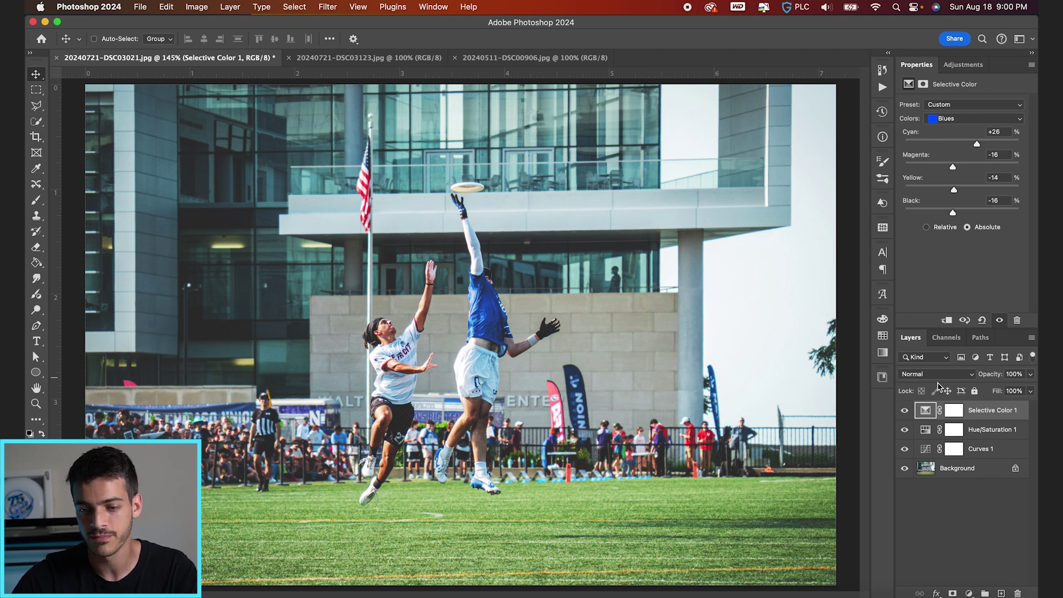
click(970, 121)
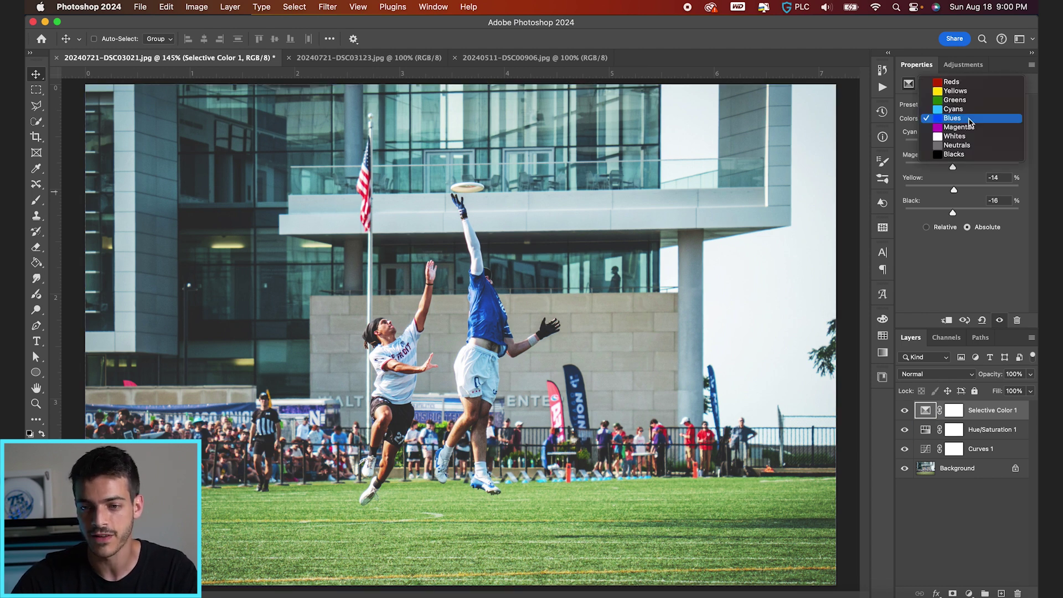
- Set the Reds to Cyan -35, Magenta +3, Yellow -8 and Black +11
click(966, 86)
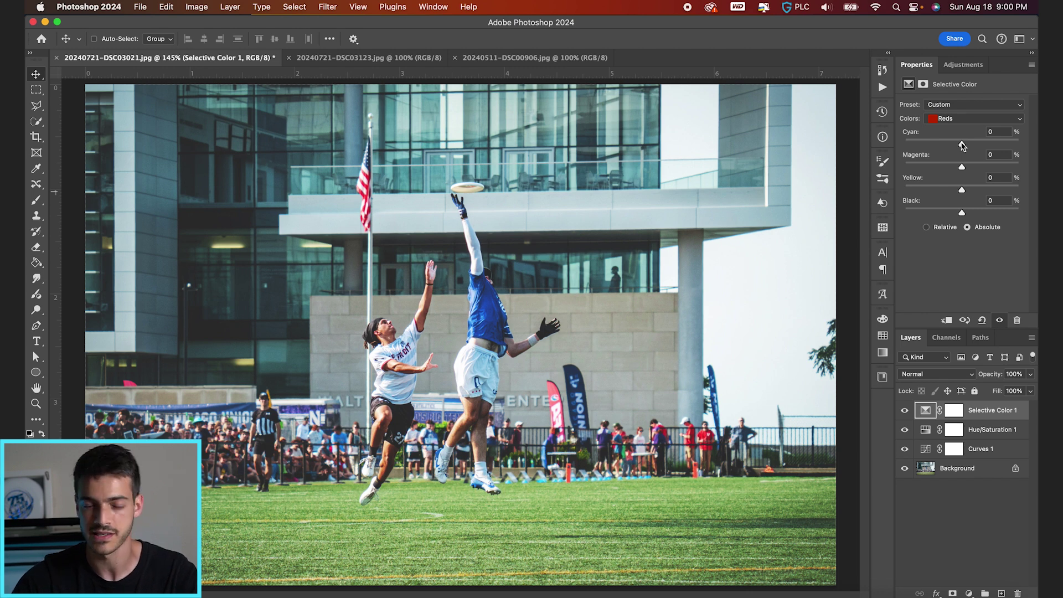
mouse_move(962, 146)
mouse_down()
mouse_move(908, 142)
mouse_move(942, 143)
mouse_up()
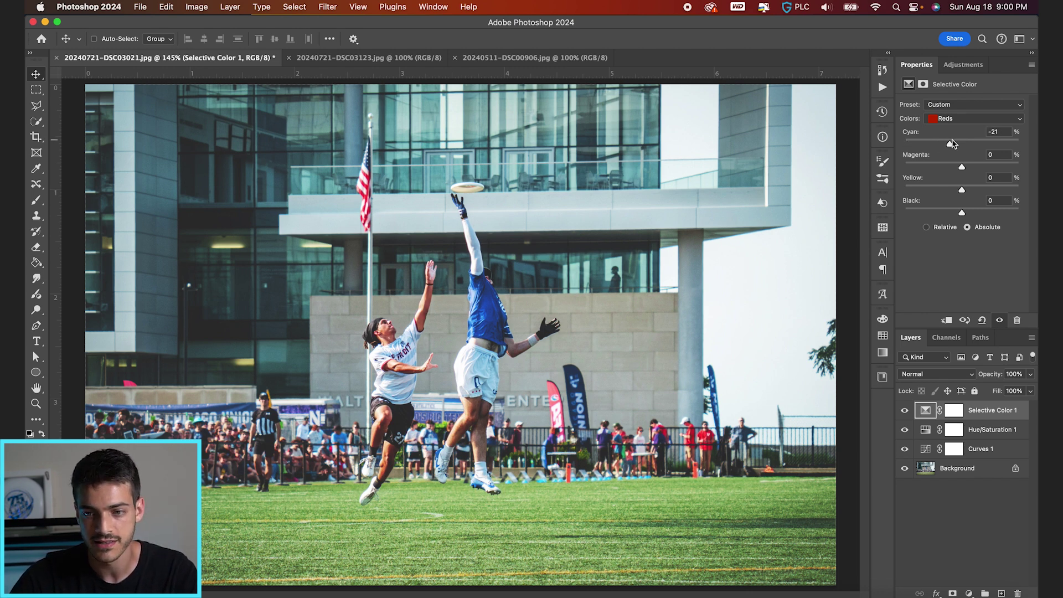
drag(962, 189, 960, 191)
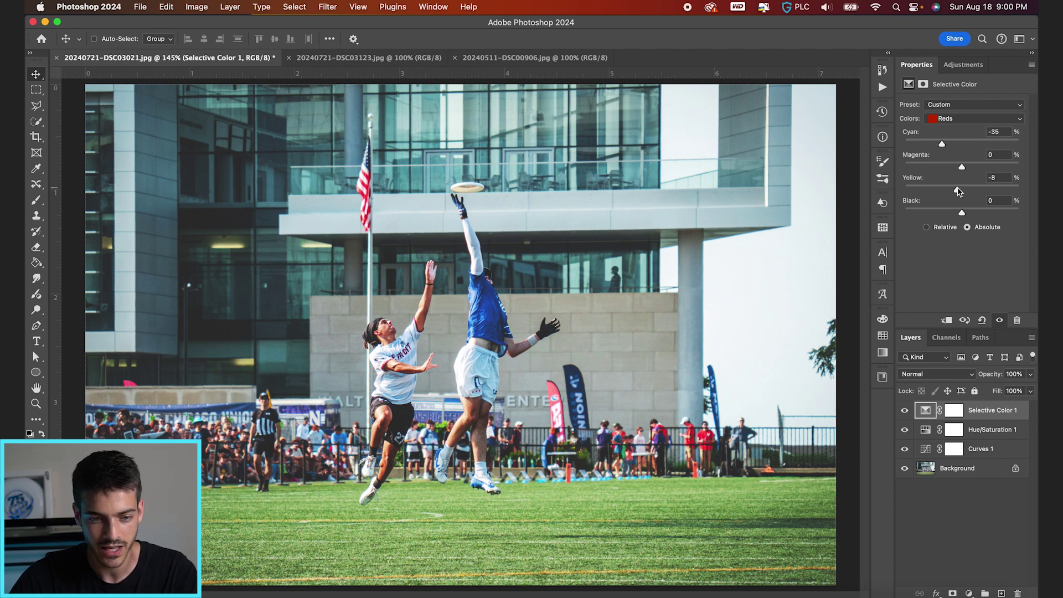
drag(962, 167, 964, 166)
drag(961, 212, 968, 212)
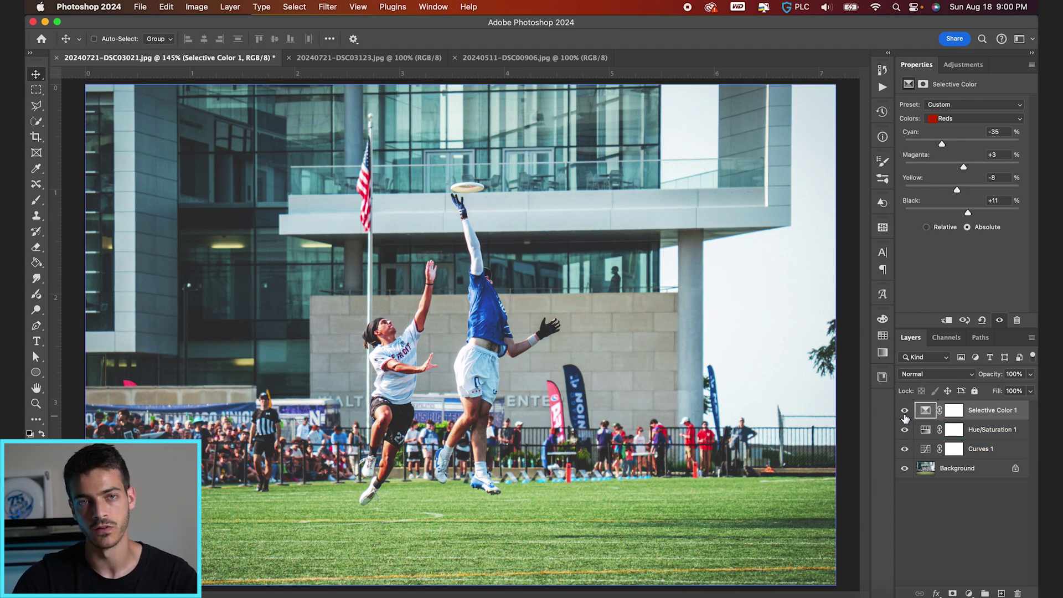
- Hide and reshow the adjustment layers to compare with the original photo
drag(905, 413, 906, 452)
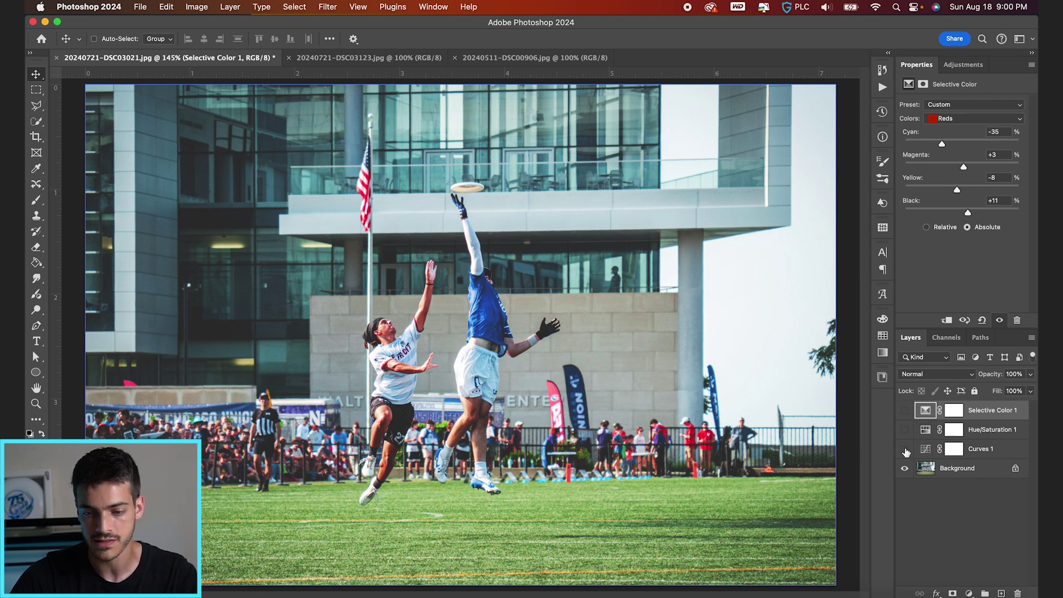
drag(905, 411, 905, 449)
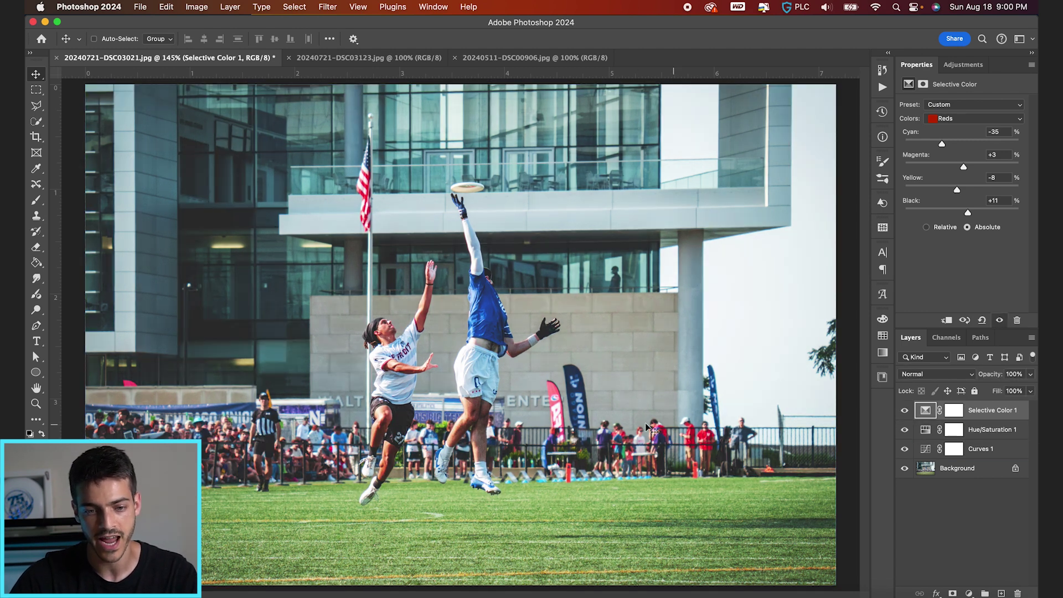
scroll(641, 426, down, 1)
scroll(640, 427, up, 1)
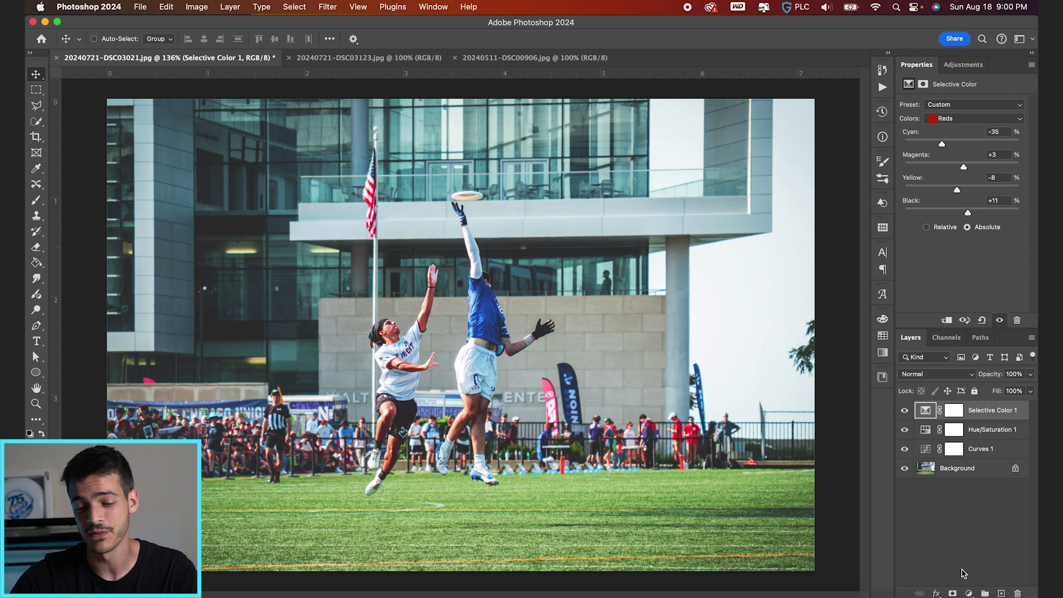
click(969, 593)
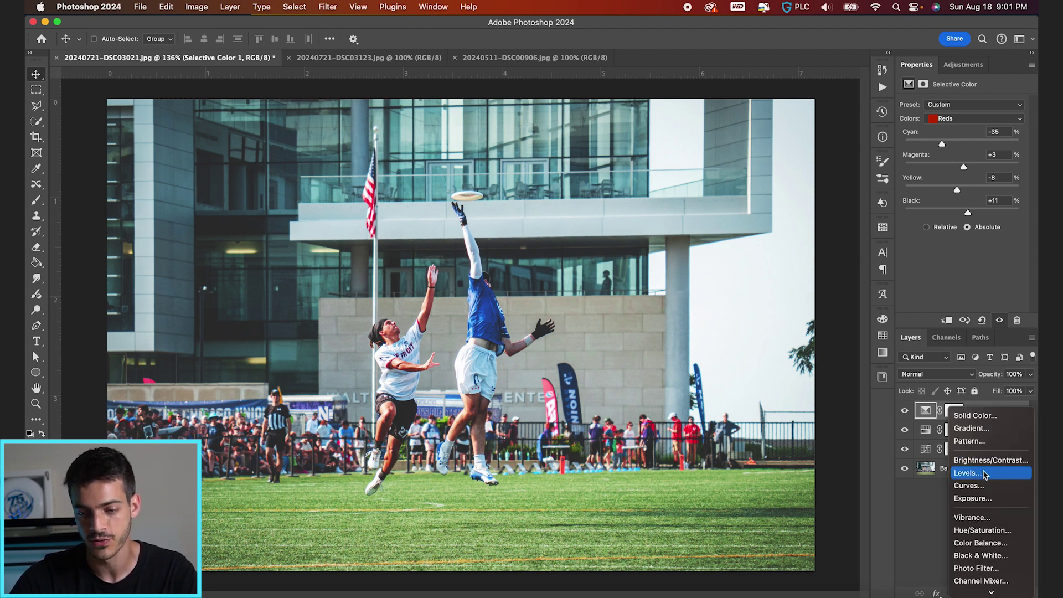
- Add an Exposure layer at +0.28 and lower its opacity to about 80%
click(983, 501)
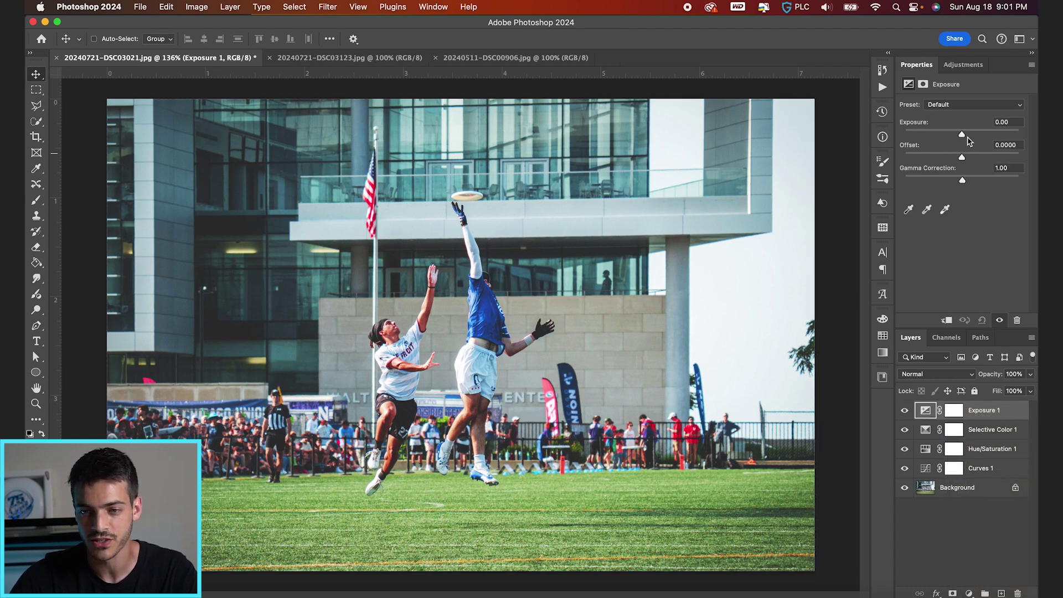
drag(962, 135, 965, 135)
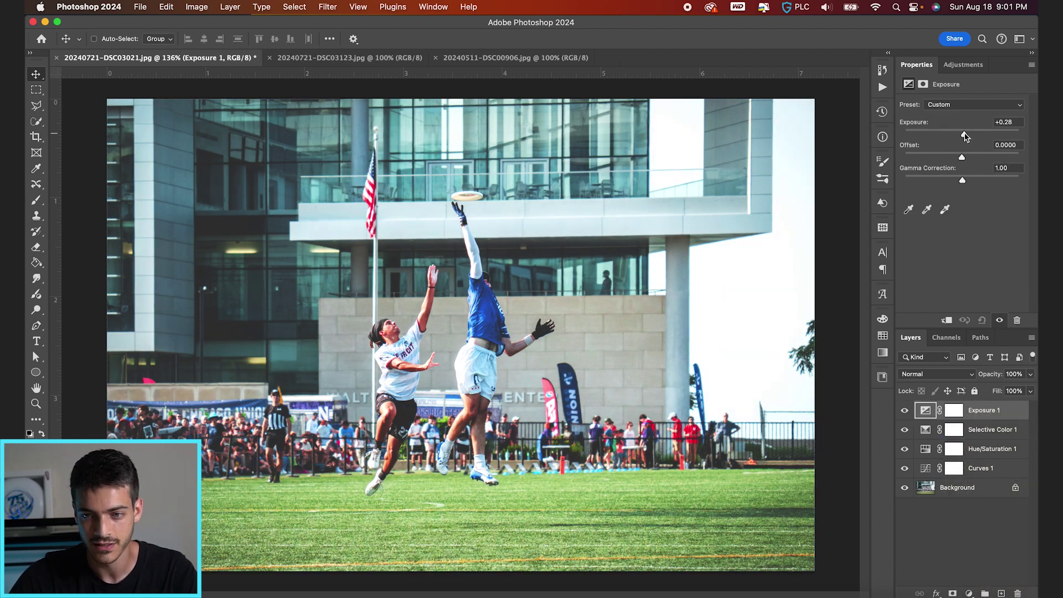
click(905, 410)
click(905, 411)
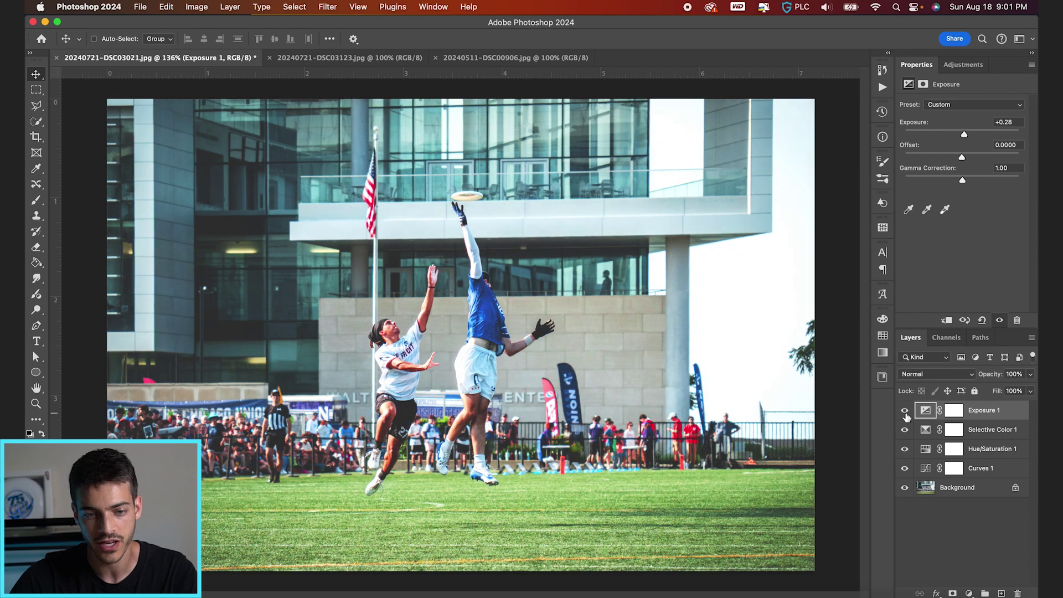
drag(986, 375, 966, 378)
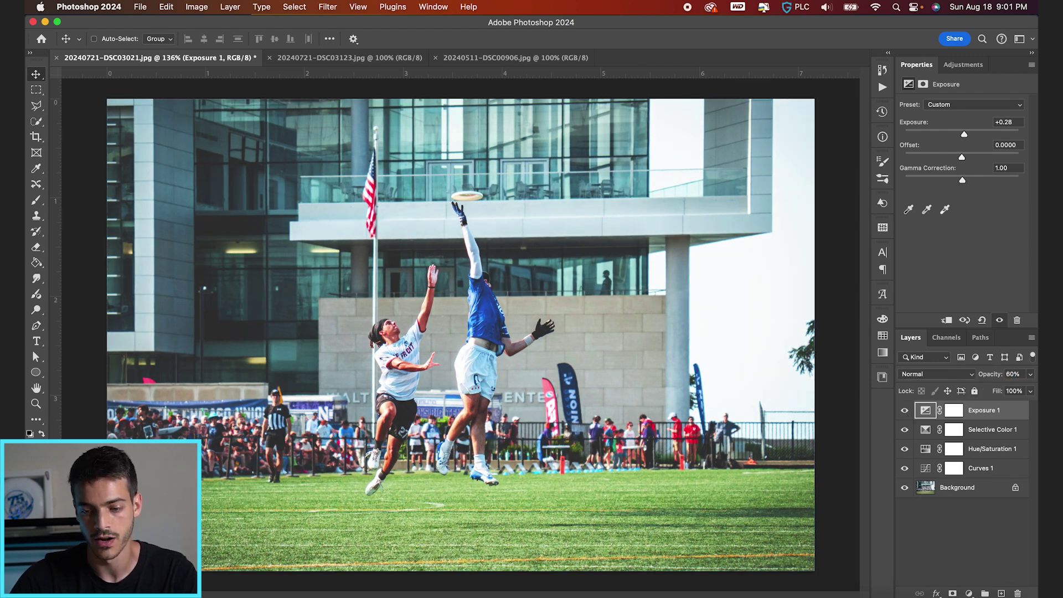
- Add a Gradient Map layer using the Red_01 gradient from the Reds presets
click(969, 594)
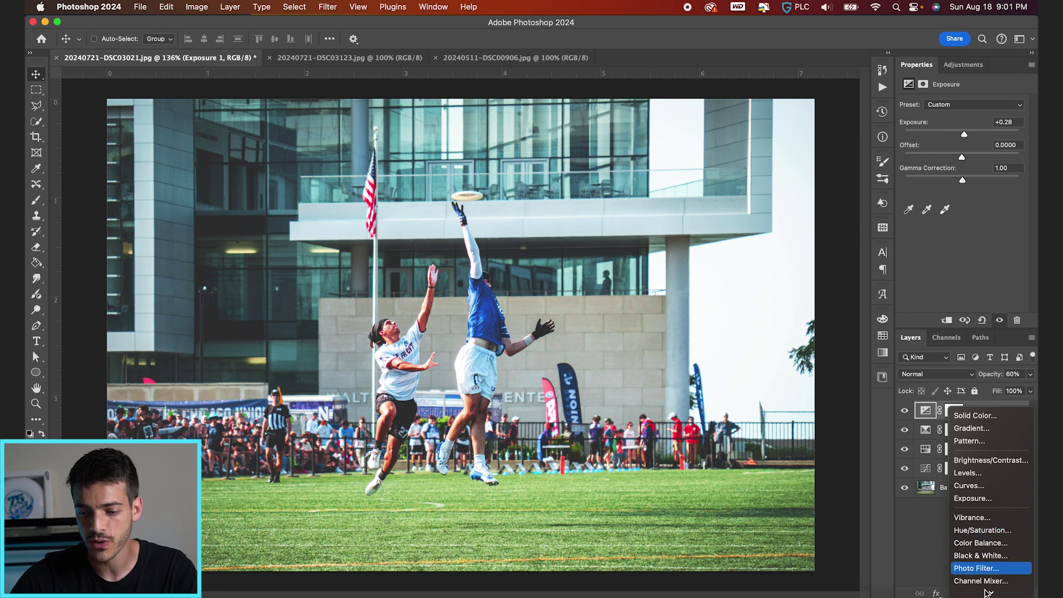
click(979, 578)
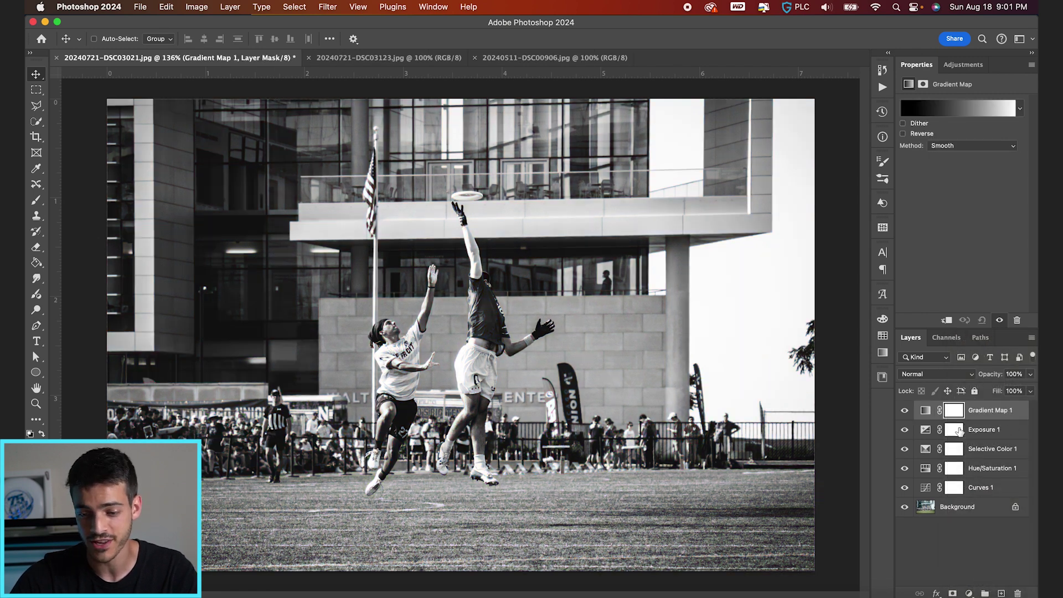
click(971, 106)
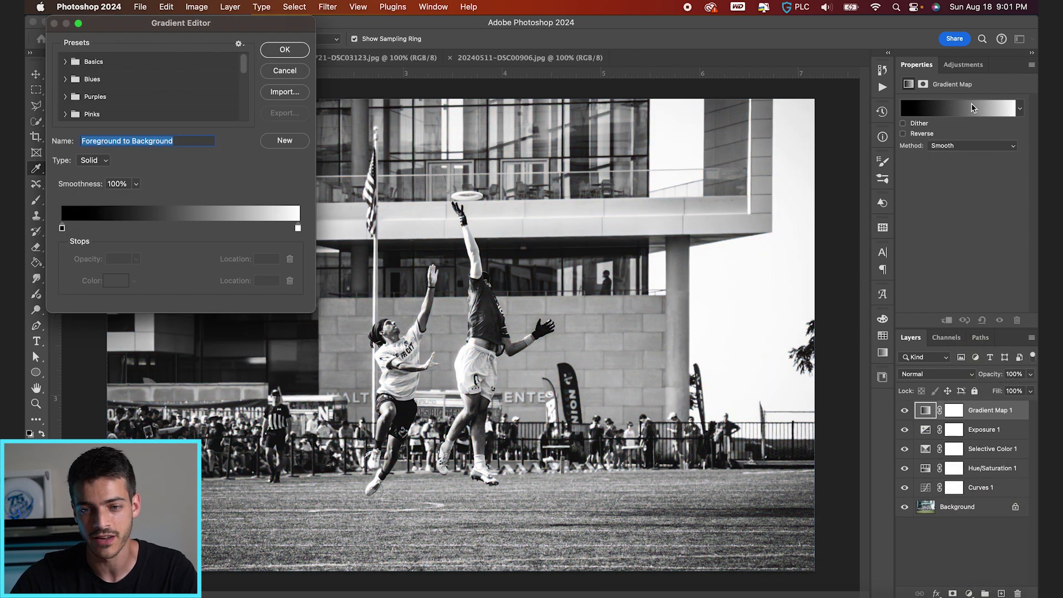
scroll(92, 91, down, 2)
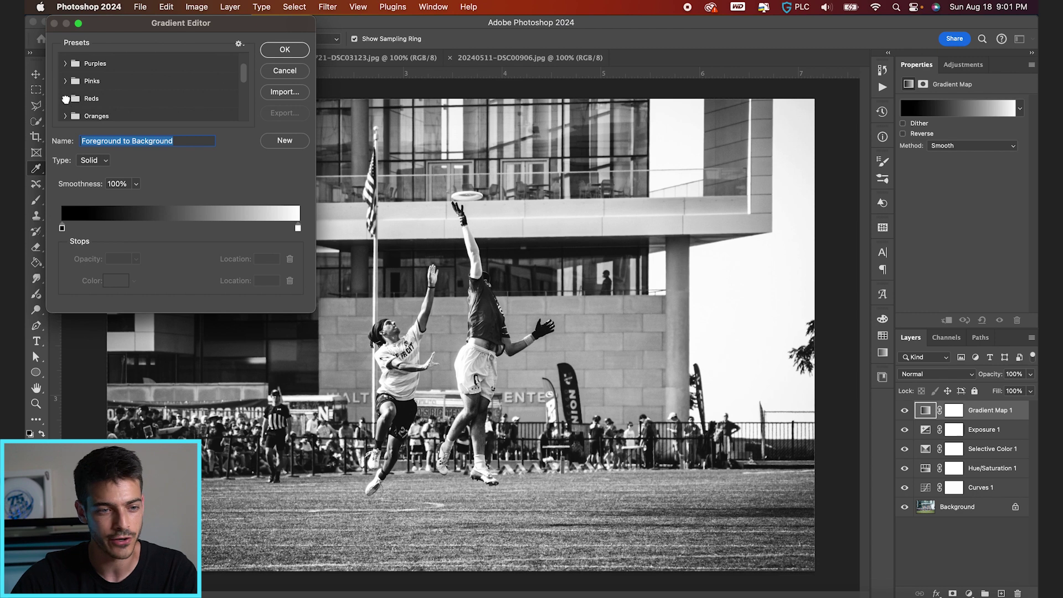
click(74, 90)
scroll(82, 95, down, 1)
click(81, 91)
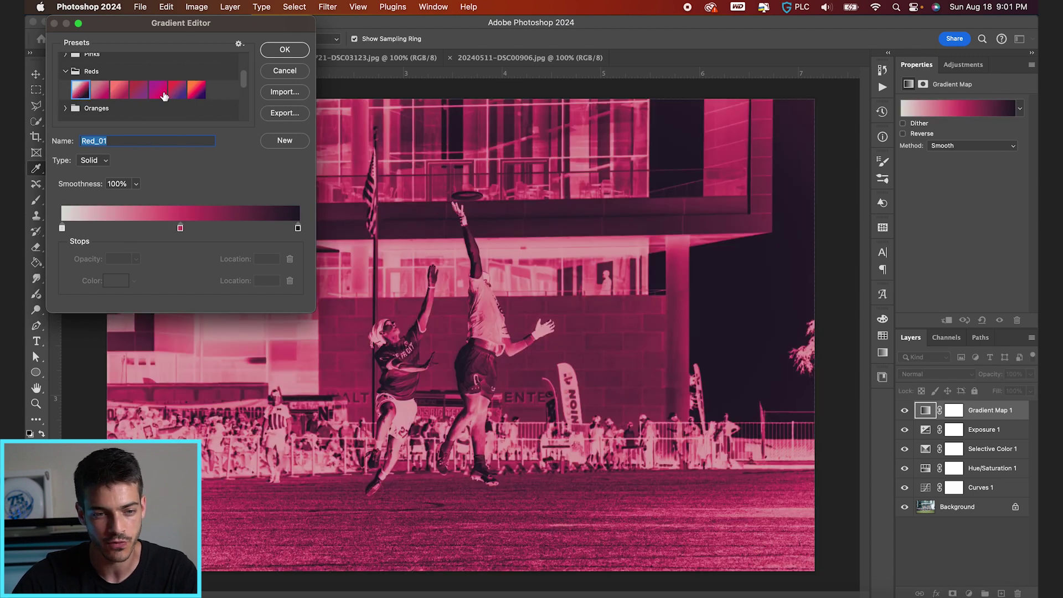
click(285, 51)
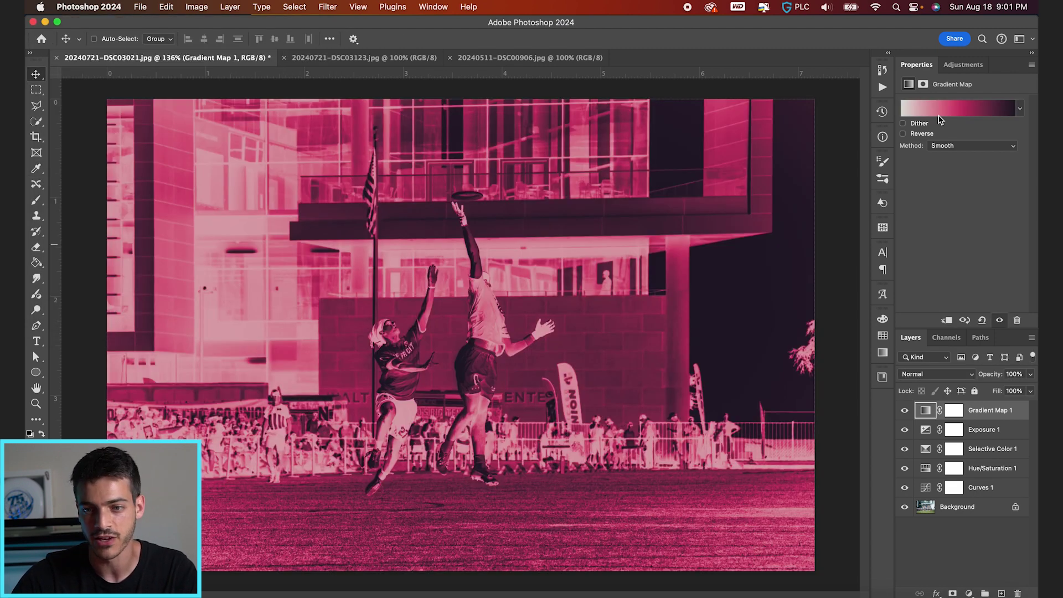
- Blend the gradient map in Color mode at 26% opacity
click(936, 375)
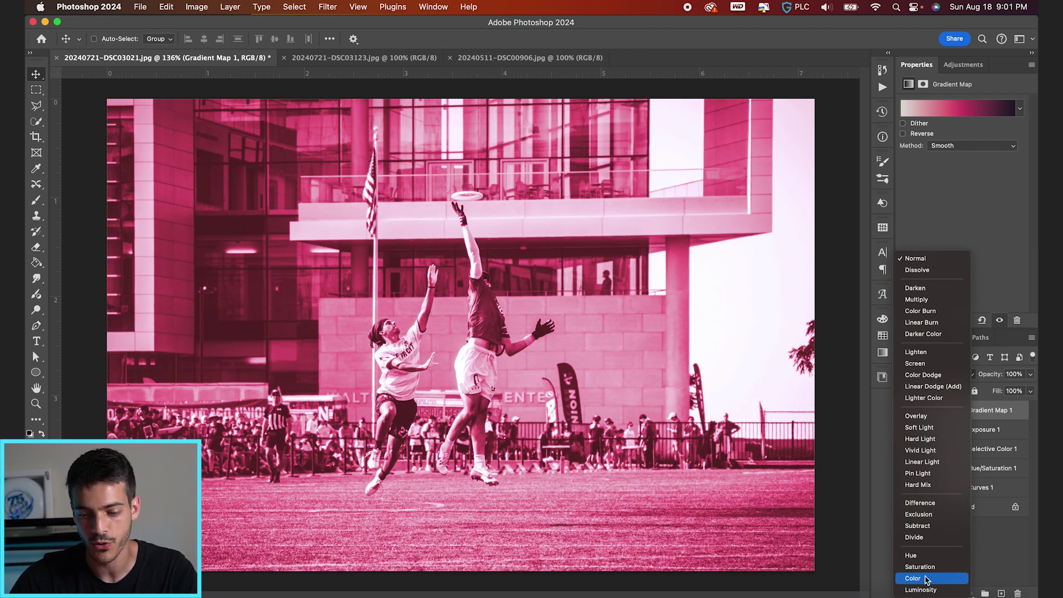
click(926, 579)
key(1)
key(9)
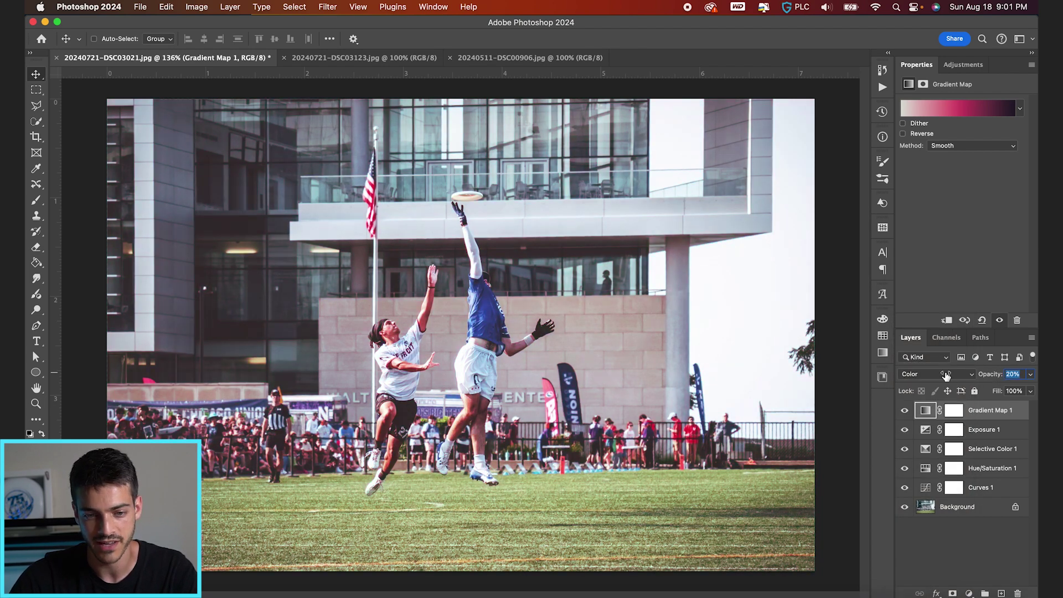
drag(947, 376, 950, 376)
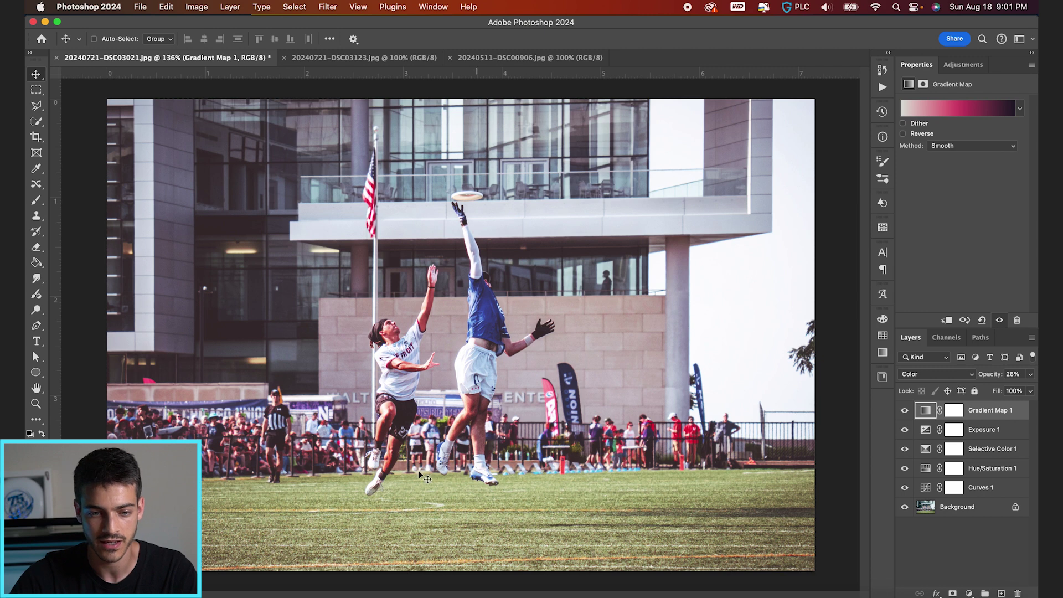
- Replace Red_01 with a blue-to-teal gradient after trying Blue_12, Blue_20, Blue_27 and Blue_22
click(954, 111)
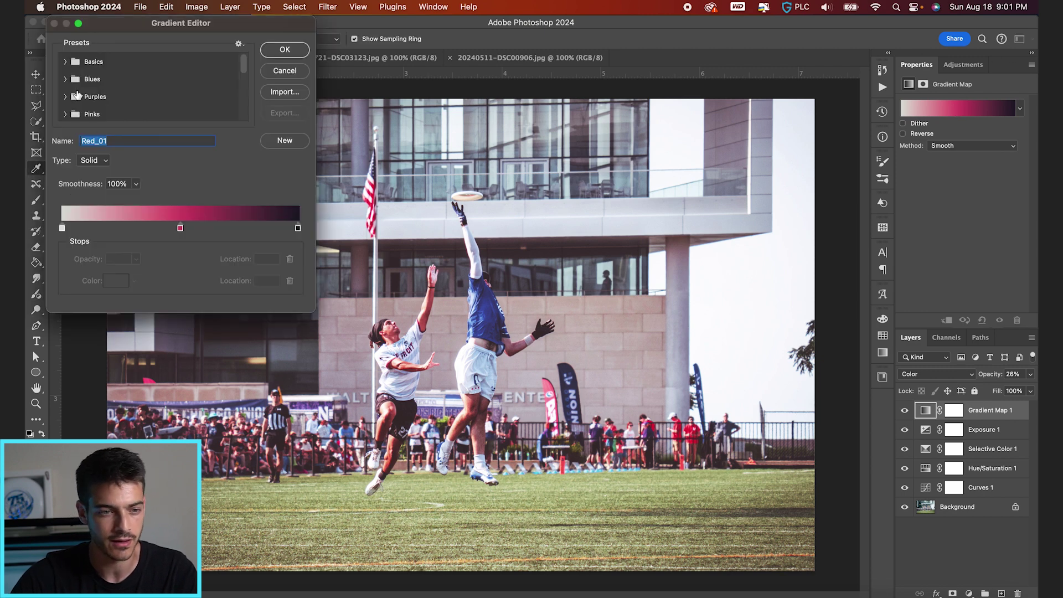
click(65, 79)
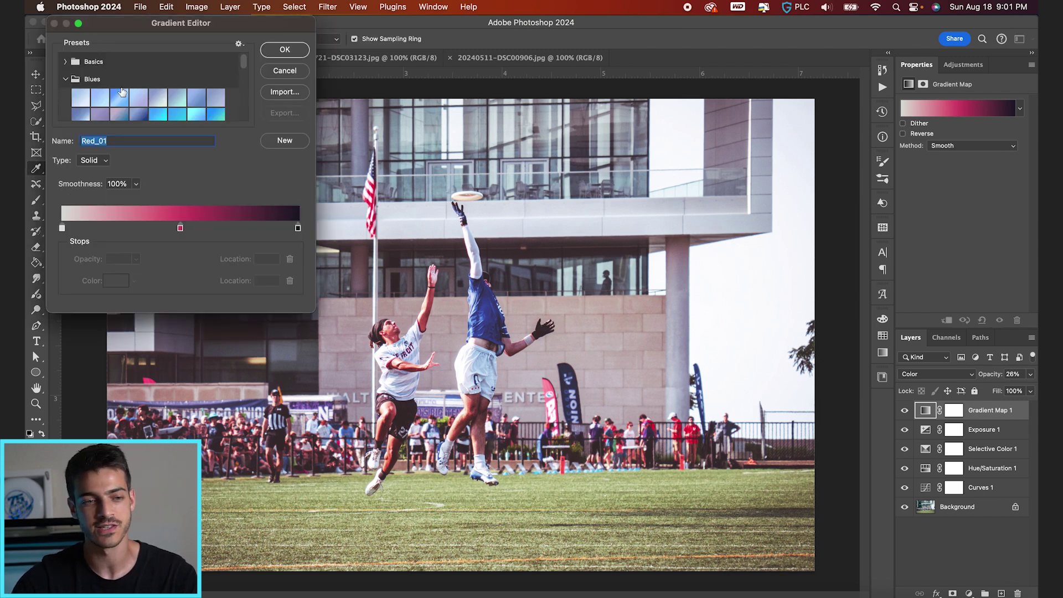
scroll(133, 103, down, 1)
click(140, 94)
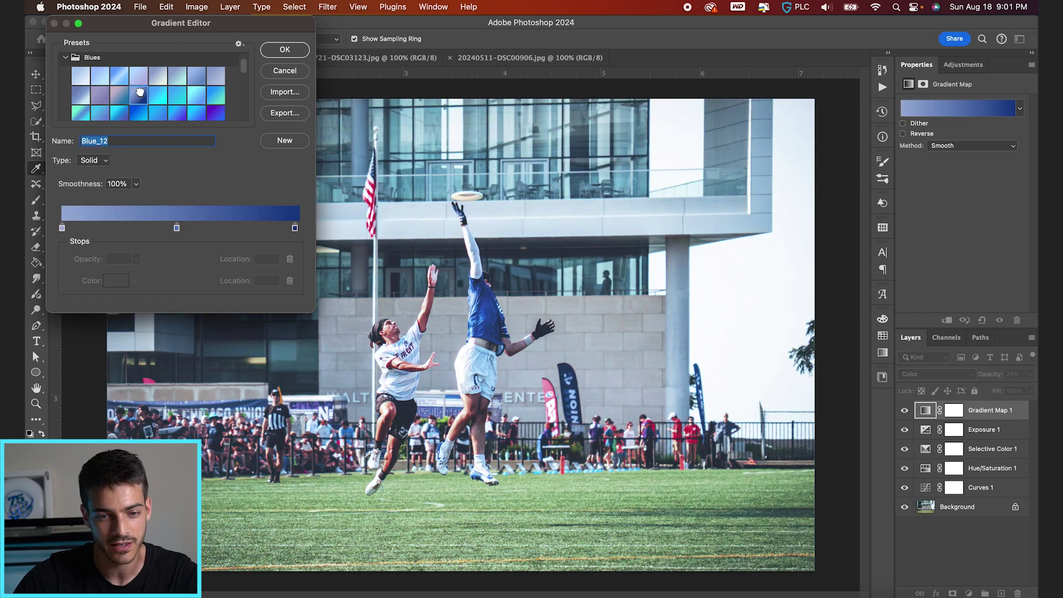
scroll(139, 92, down, 1)
click(141, 103)
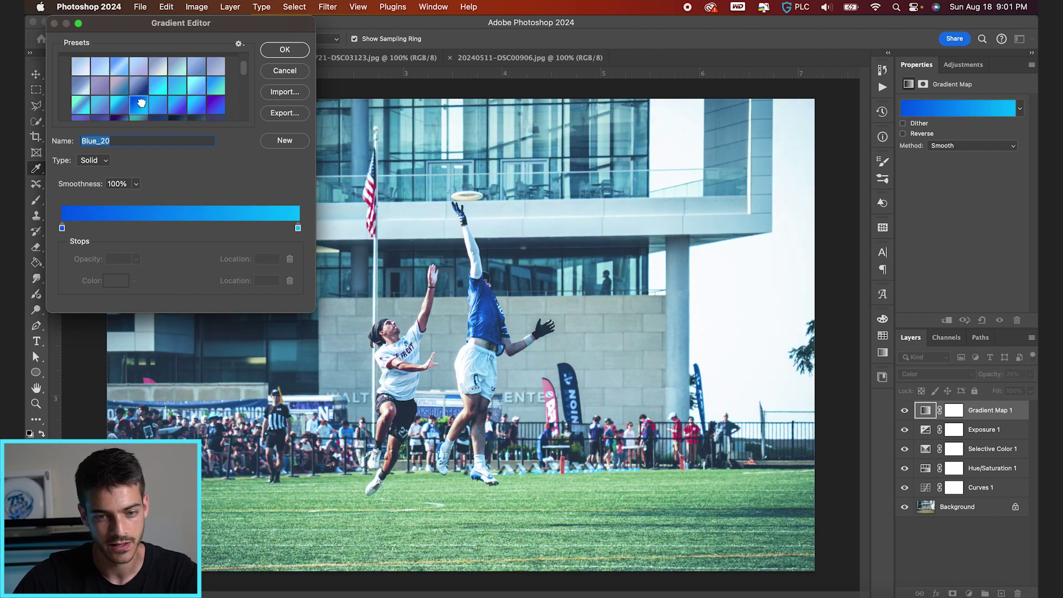
scroll(171, 101, down, 1)
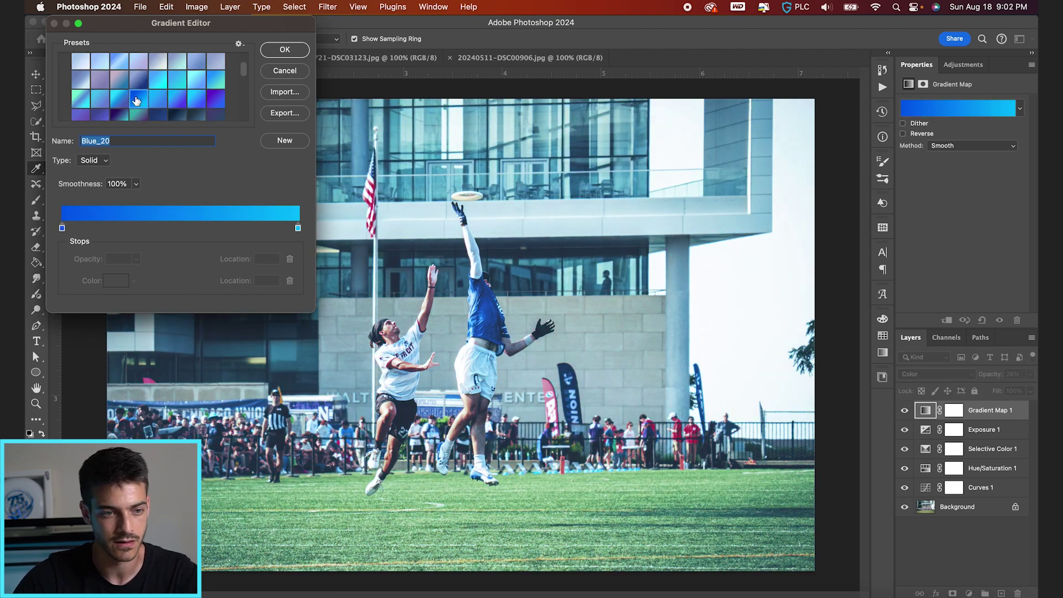
click(121, 115)
scroll(126, 111, down, 2)
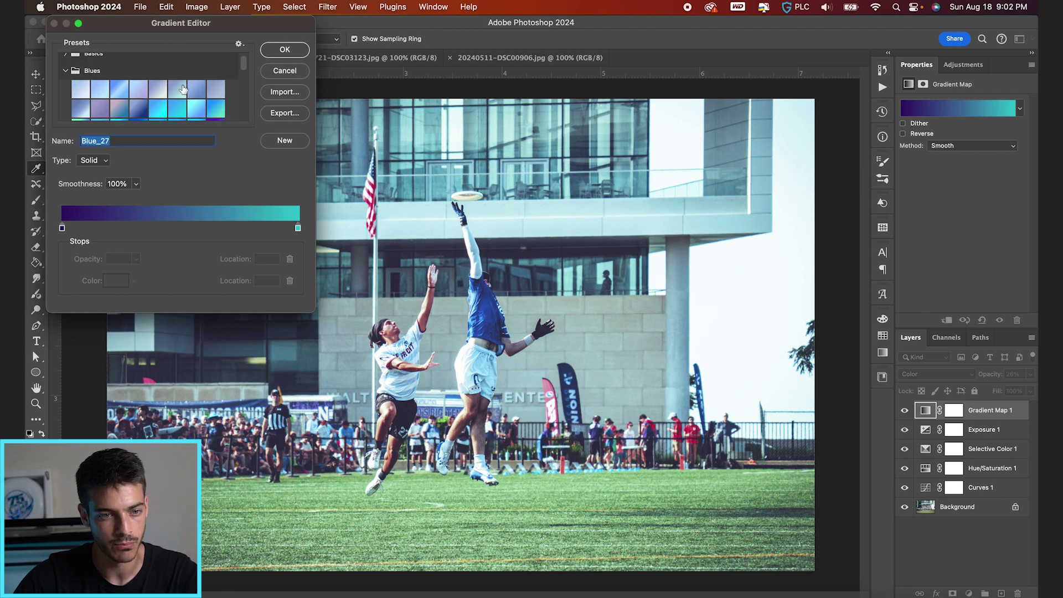
scroll(181, 92, up, 1)
click(179, 86)
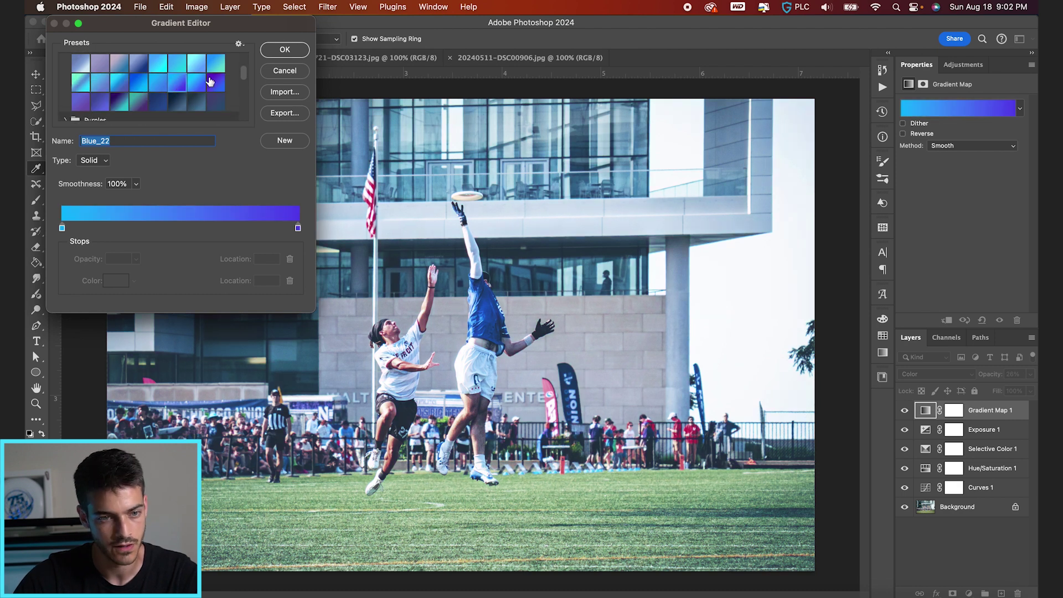
click(217, 67)
key(Return)
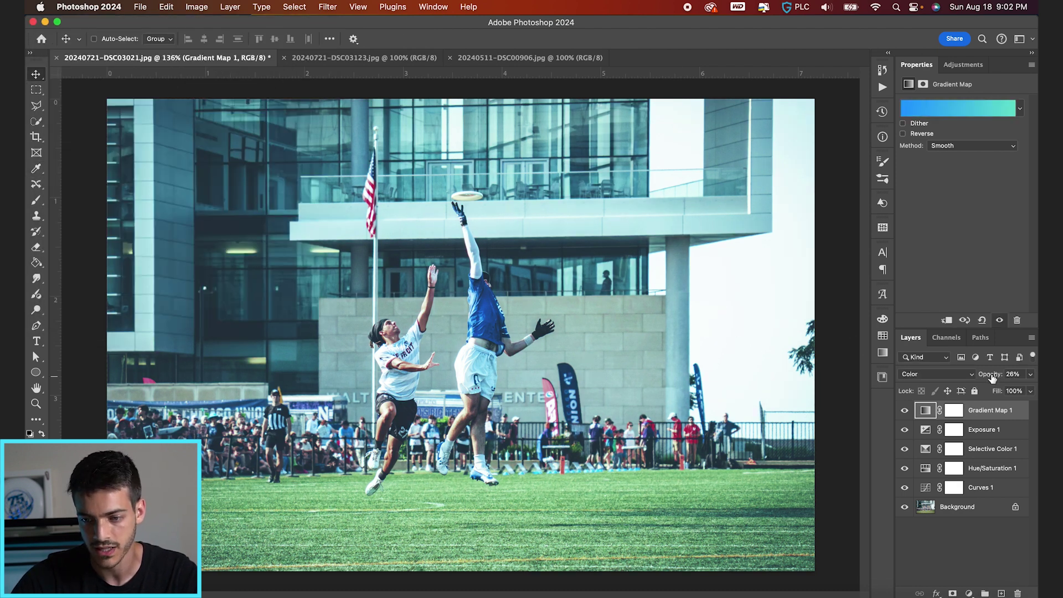
- Lower the gradient map's opacity to 6%, comparing against the original
drag(992, 374, 983, 374)
mouse_move(904, 414)
mouse_down()
mouse_move(905, 489)
mouse_move(905, 410)
mouse_up()
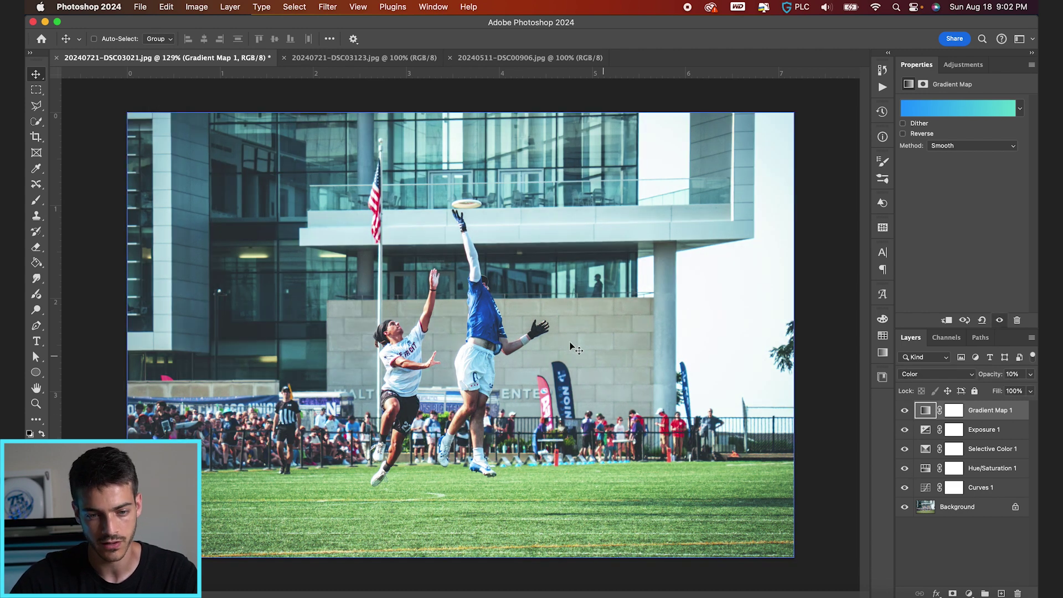
key(0)
key(6)
scroll(639, 368, up, 1)
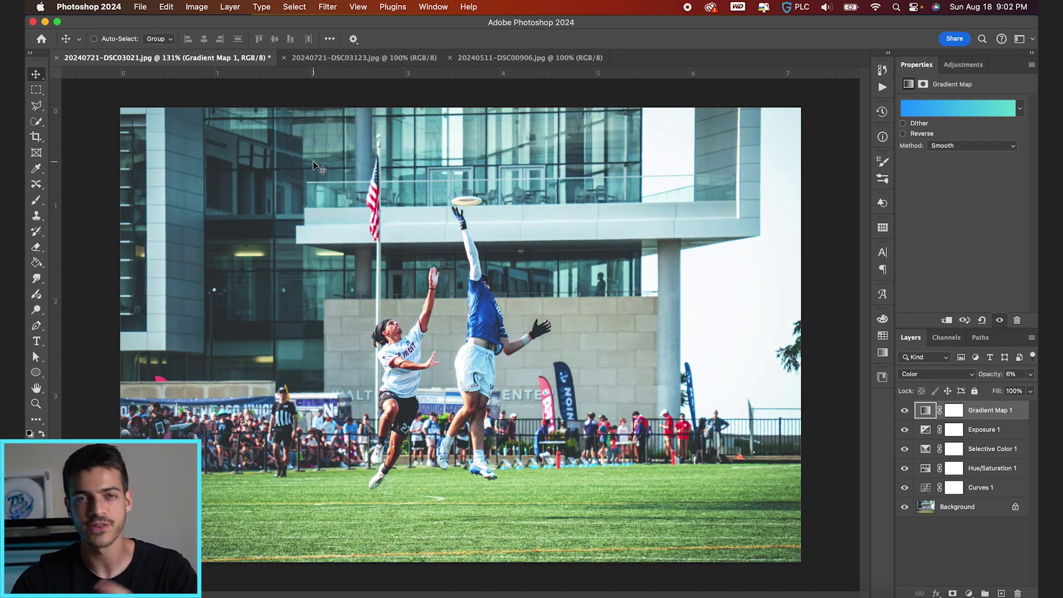
click(138, 7)
- Export a CUBE lookup table with 32 grid points named Bright to the Desktop
mouse_move(177, 200)
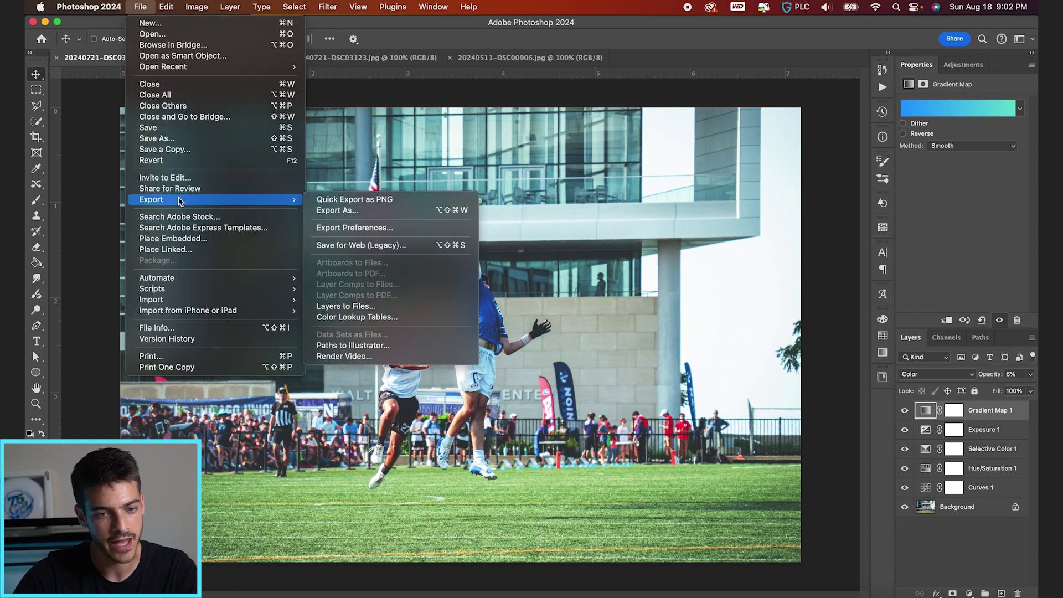
click(387, 318)
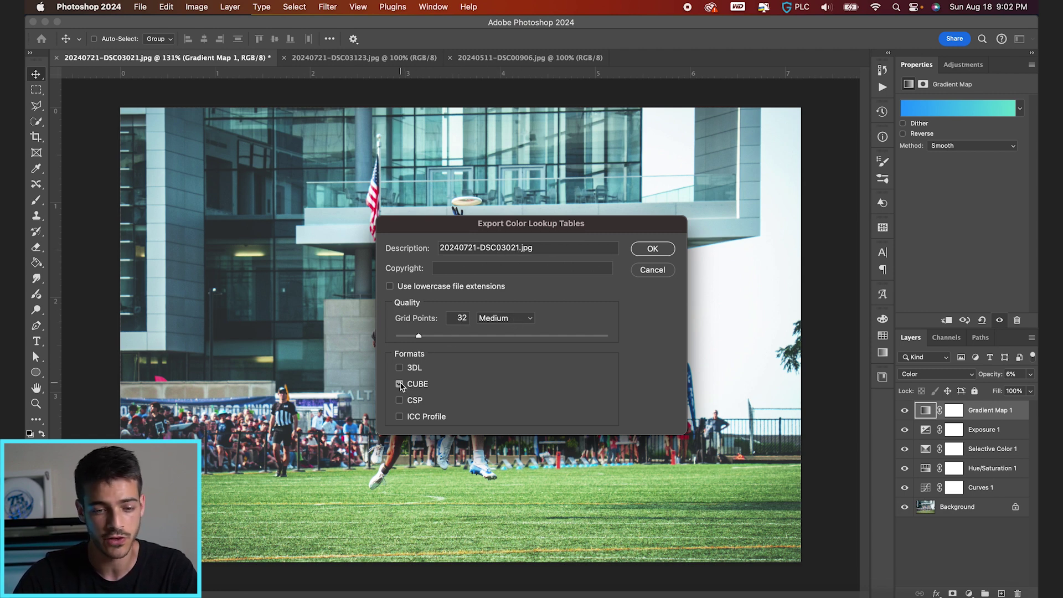
click(652, 253)
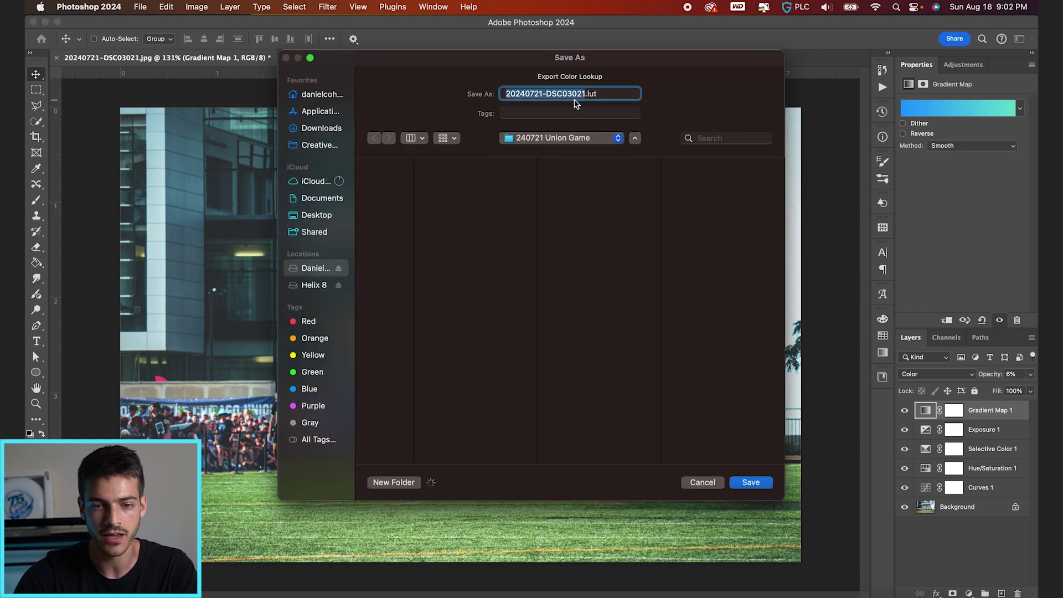
text(Bright)
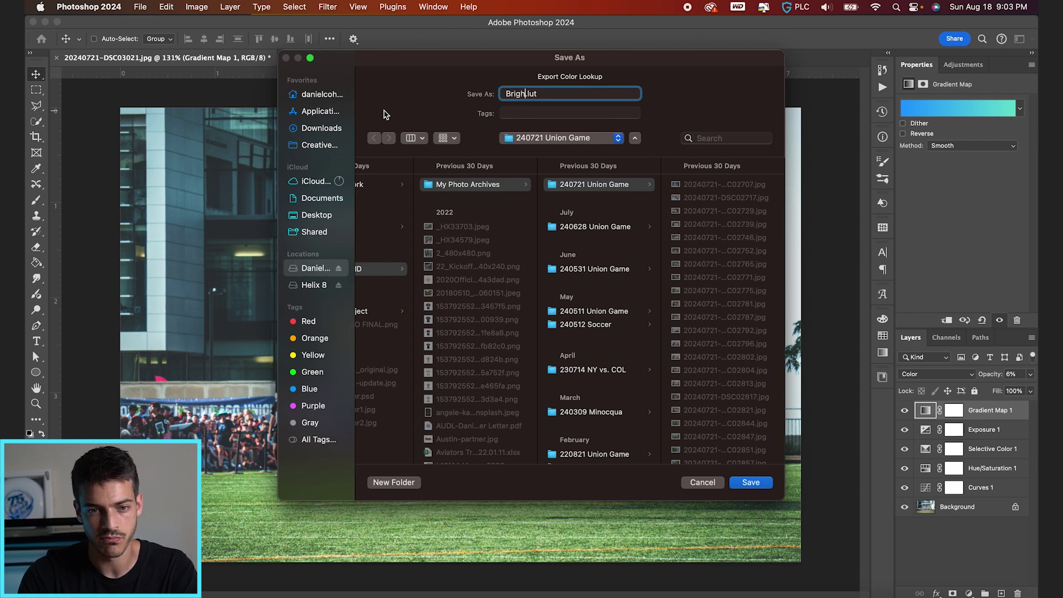
click(319, 215)
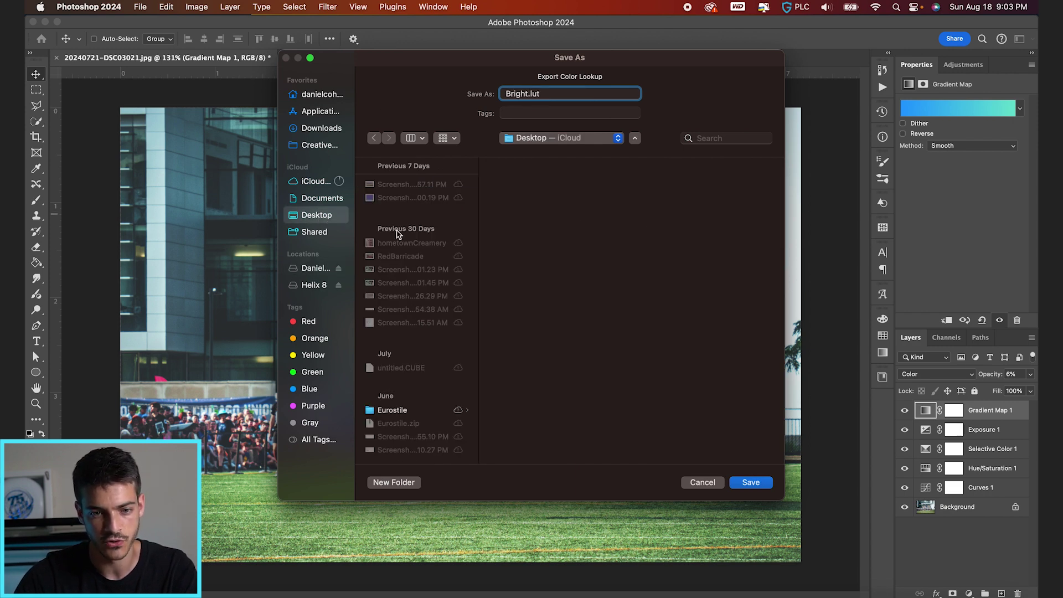
key(Return)
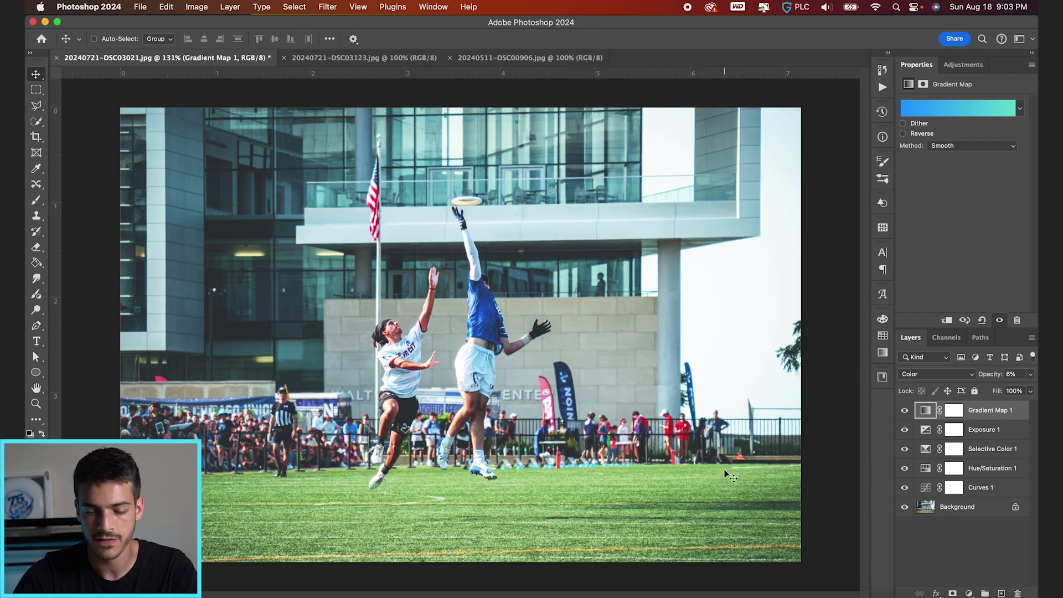
- Add a Color Lookup adjustment layer loaded with the Bright.CUBE LUT from disk
click(969, 593)
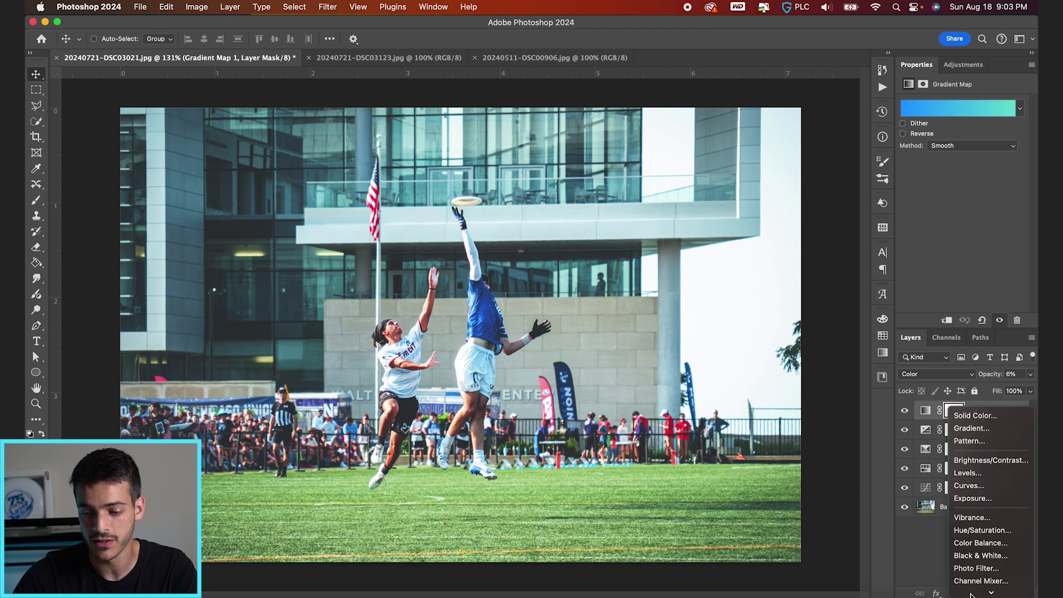
click(980, 520)
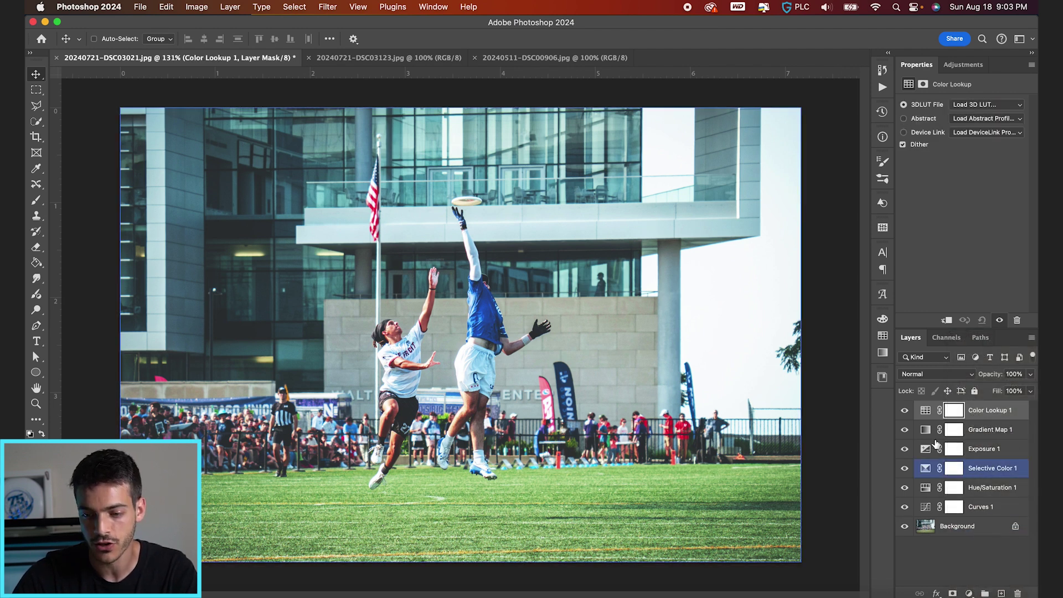
click(979, 105)
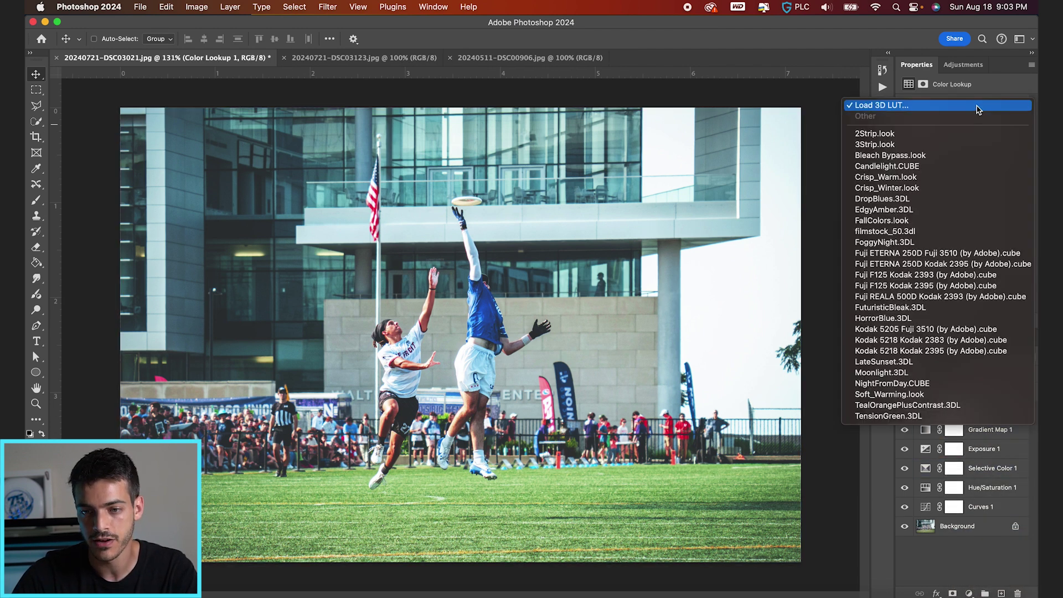
click(914, 110)
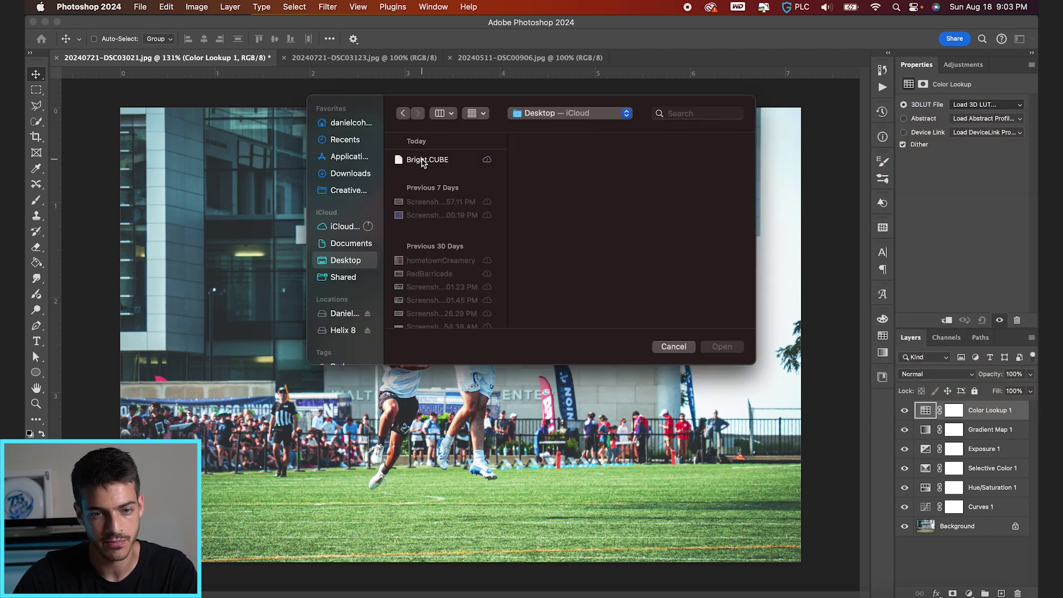
double_click(427, 160)
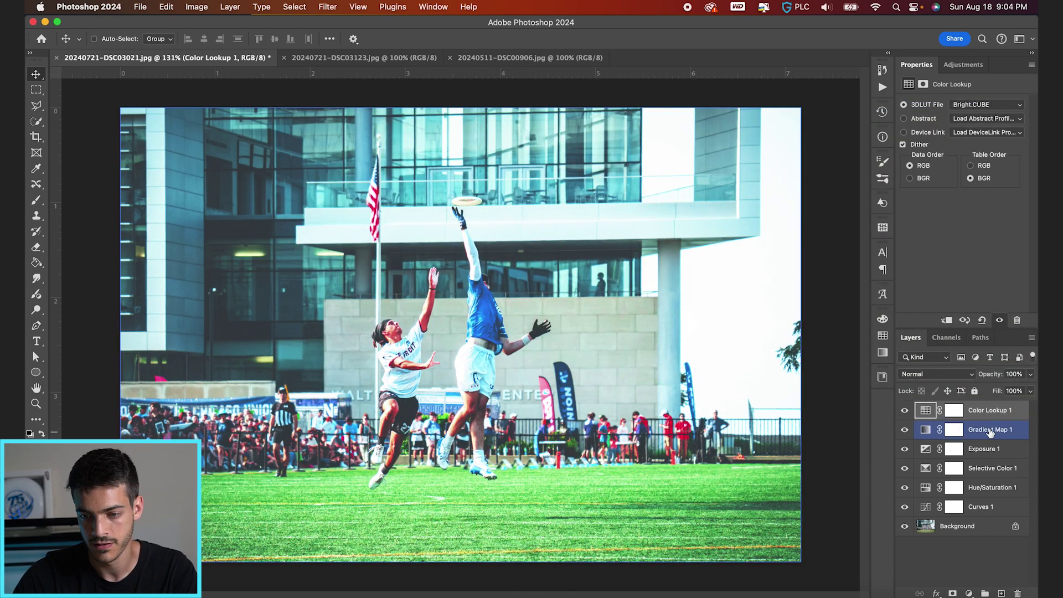
- Group Gradient Map 1 through Curves 1 into Group 1, and duplicate Background above it
click(989, 431)
shift+click(981, 507)
key(super+g)
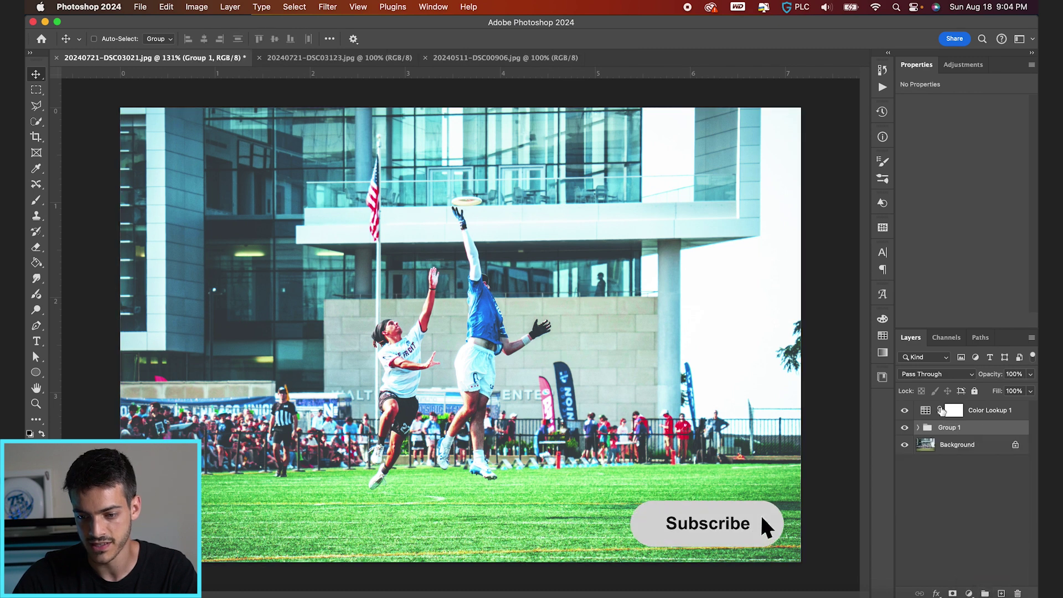
click(953, 444)
key(super+j)
drag(933, 443, 931, 430)
- Hide and re-show Background copy, Group 1 and Color Lookup 1 to compare the look
click(919, 414)
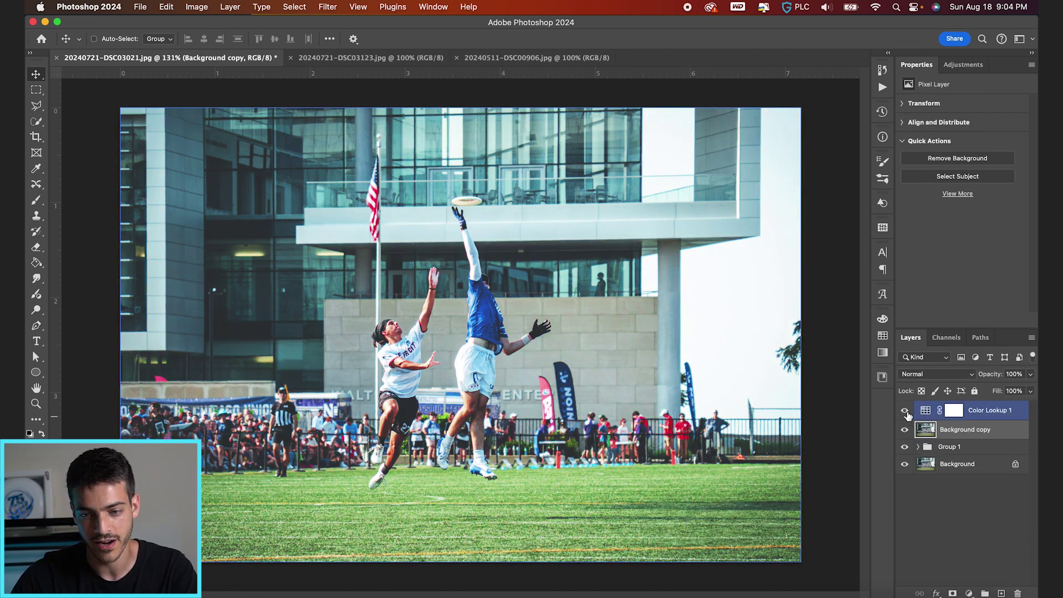
super+click(908, 415)
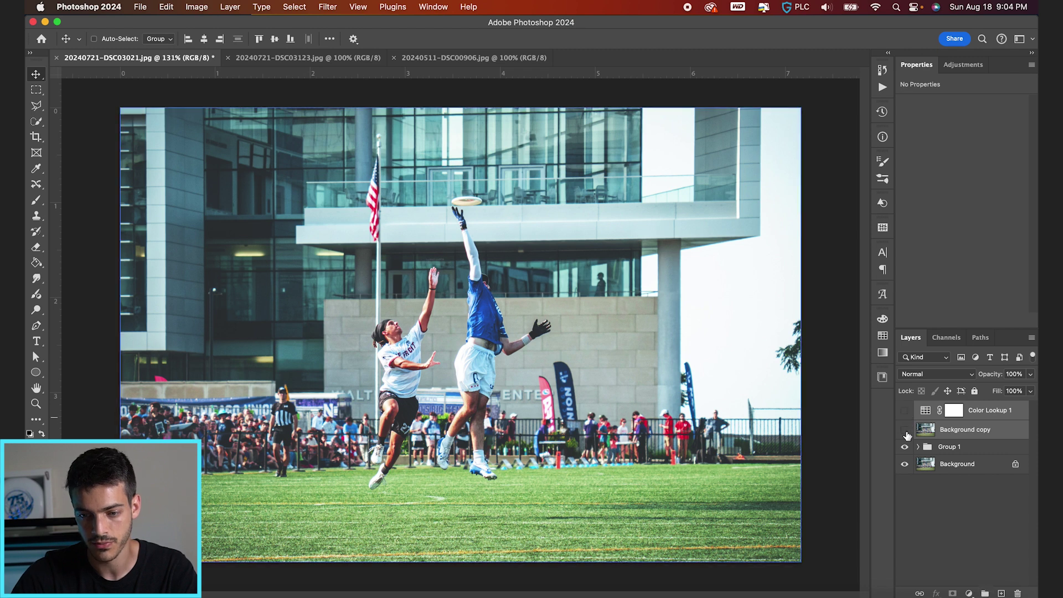
click(905, 431)
click(905, 446)
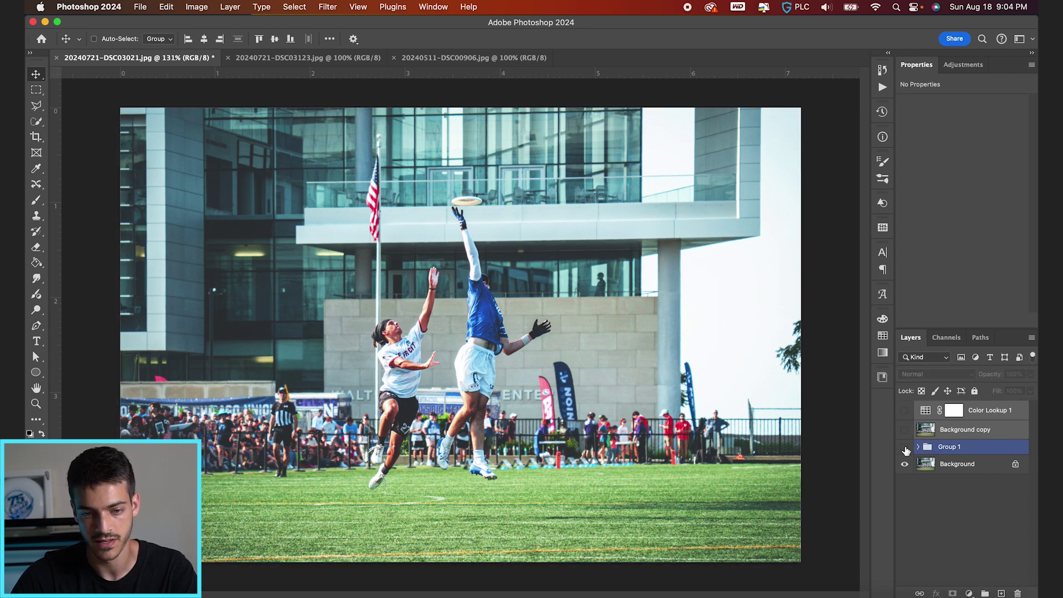
click(905, 447)
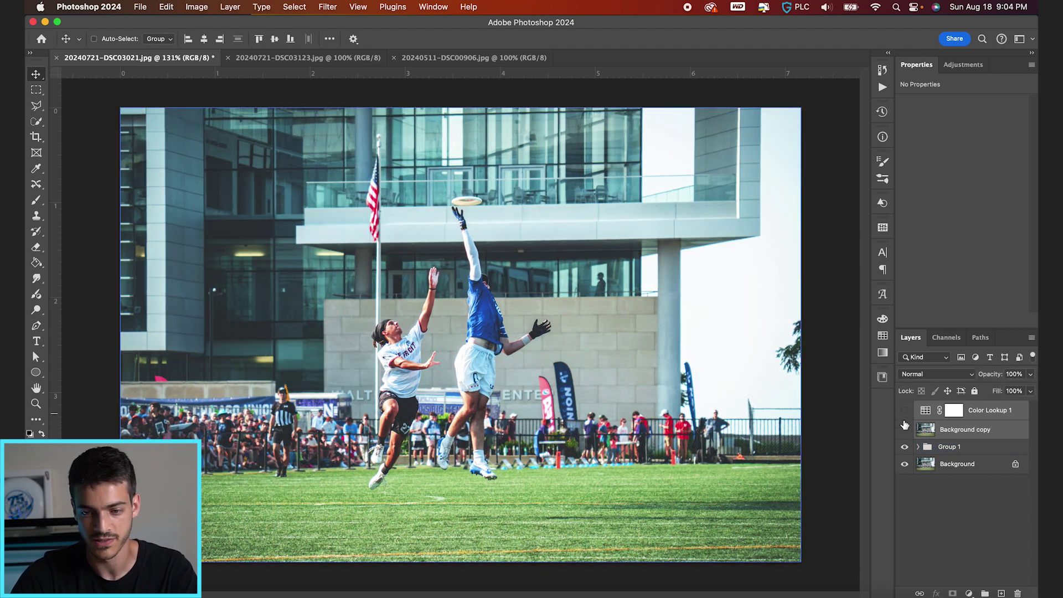
click(905, 427)
click(905, 410)
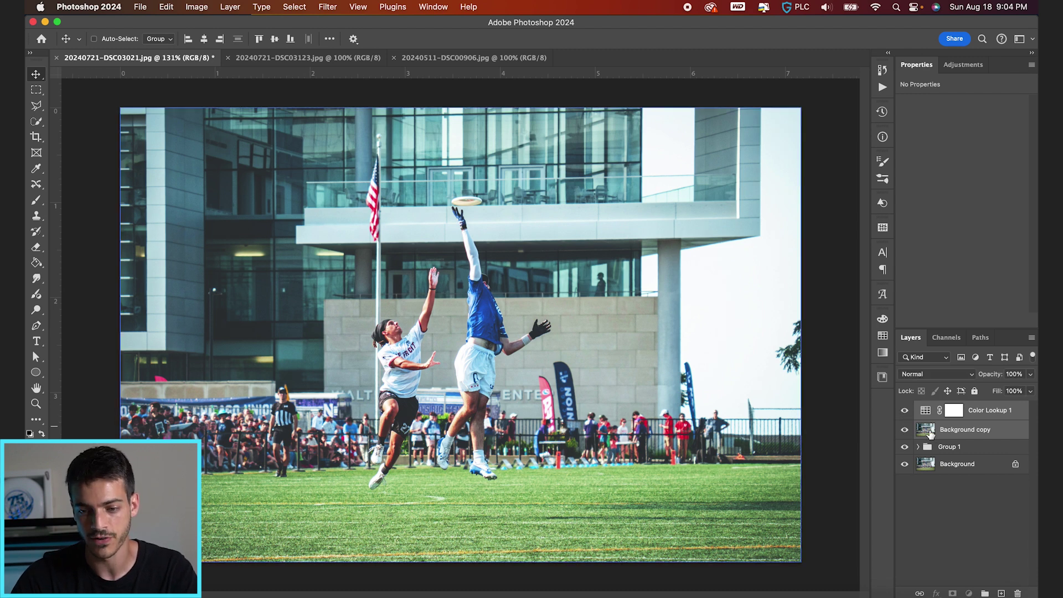
- Hide Color Lookup 1 for comparison, then bring up the 20240721-DSC03123.jpg photo
click(931, 435)
click(930, 413)
click(905, 410)
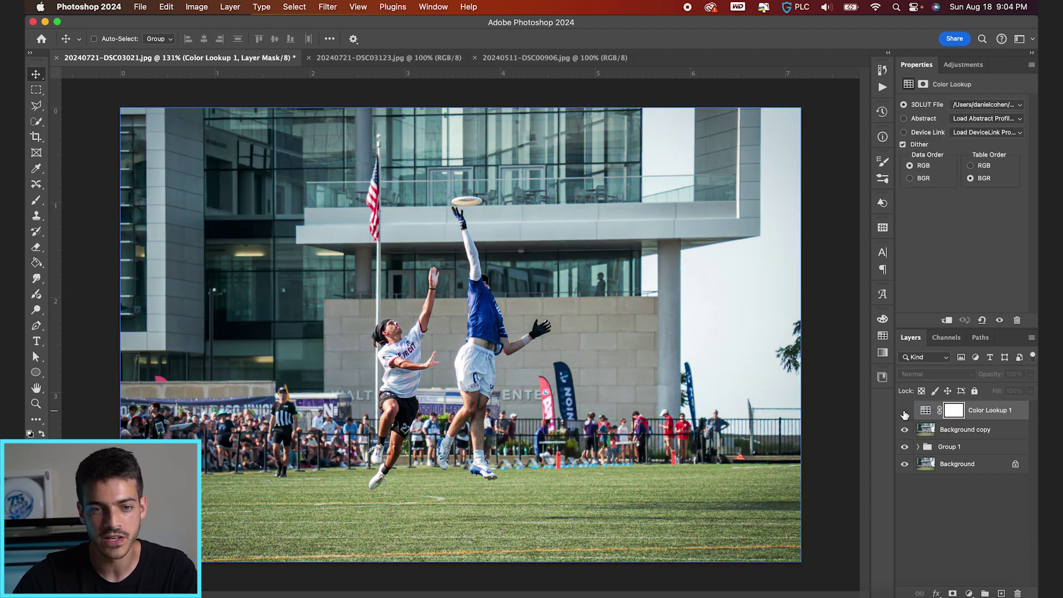
click(554, 58)
click(408, 58)
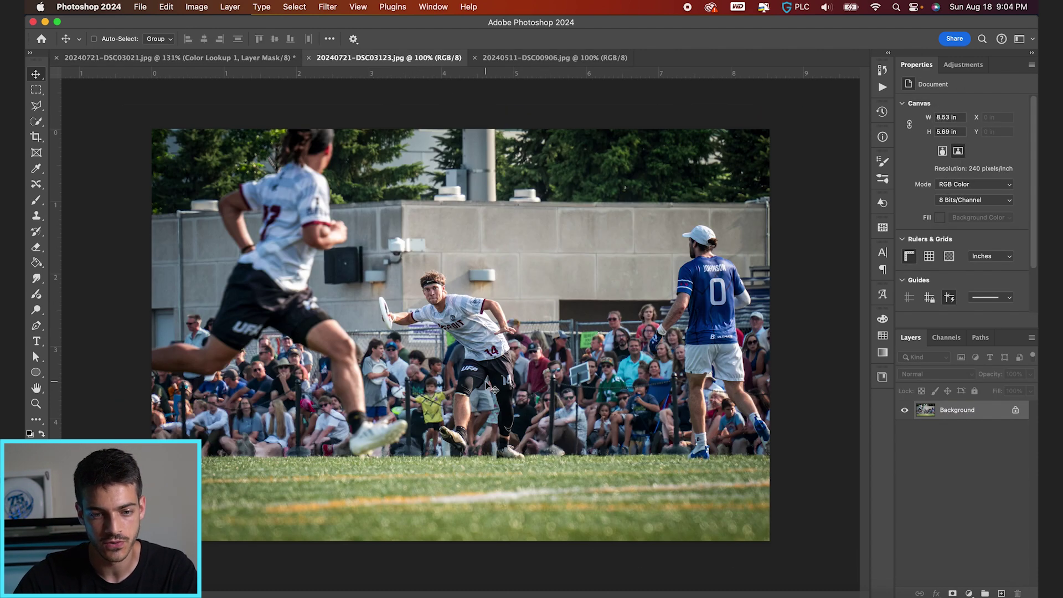
- Add a Curves layer with a three-point S-curve and a raised black point for a faded look
click(969, 593)
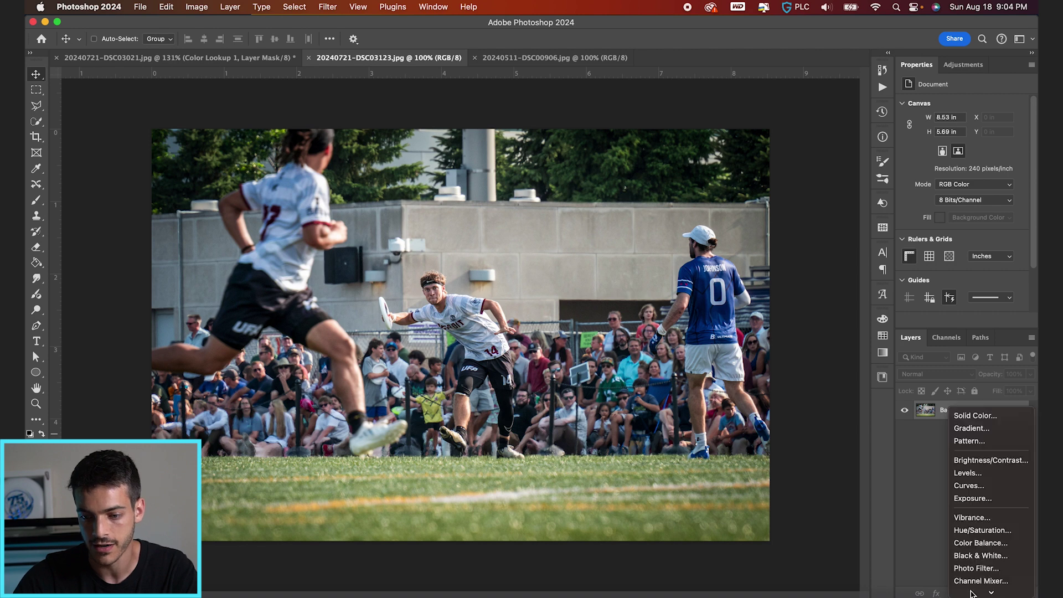
mouse_move(970, 593)
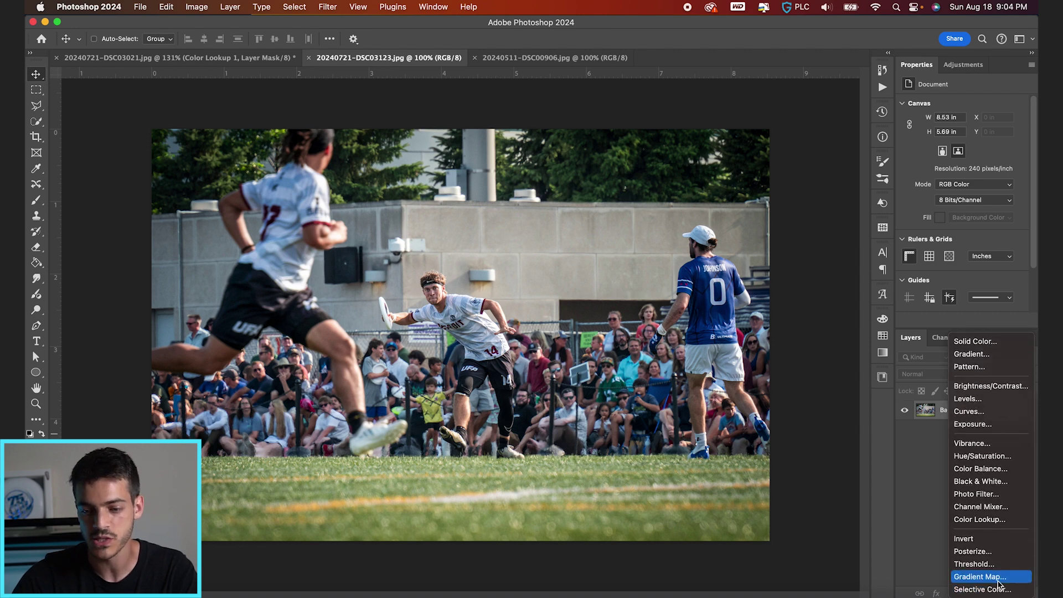
click(976, 412)
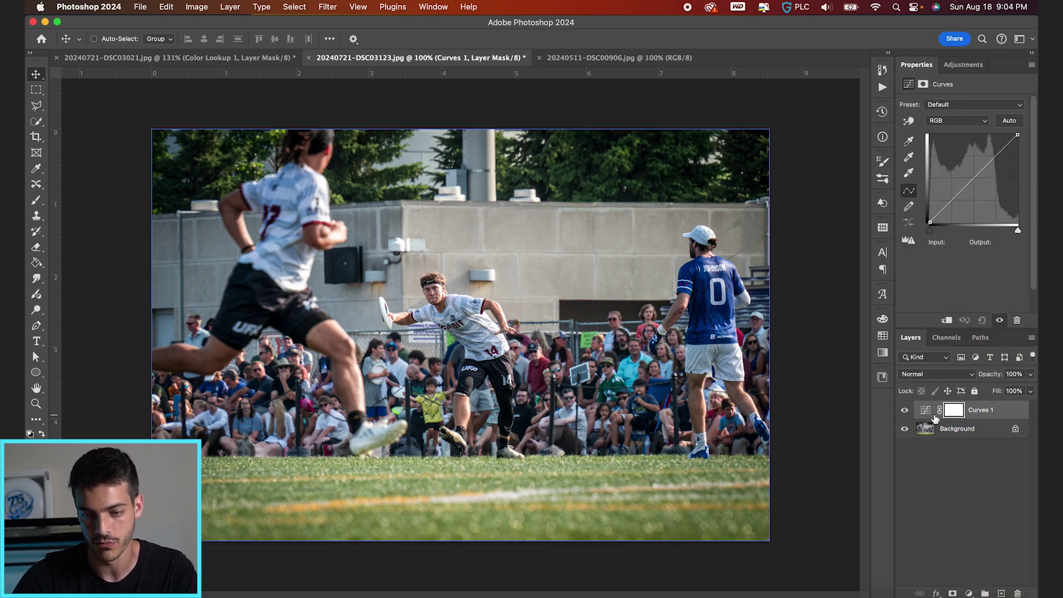
click(952, 201)
click(975, 176)
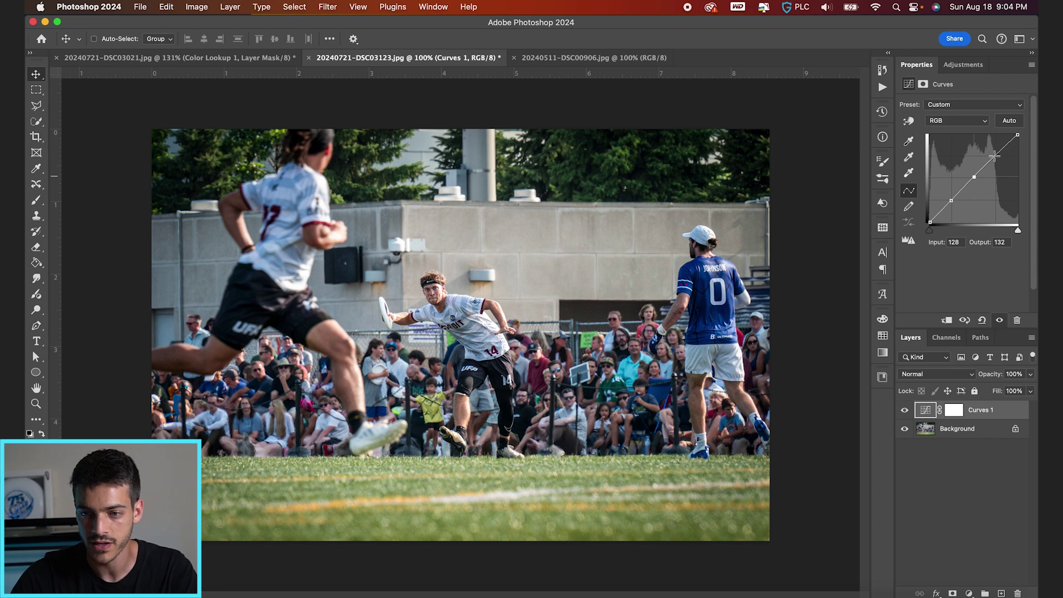
click(995, 156)
drag(931, 222, 931, 212)
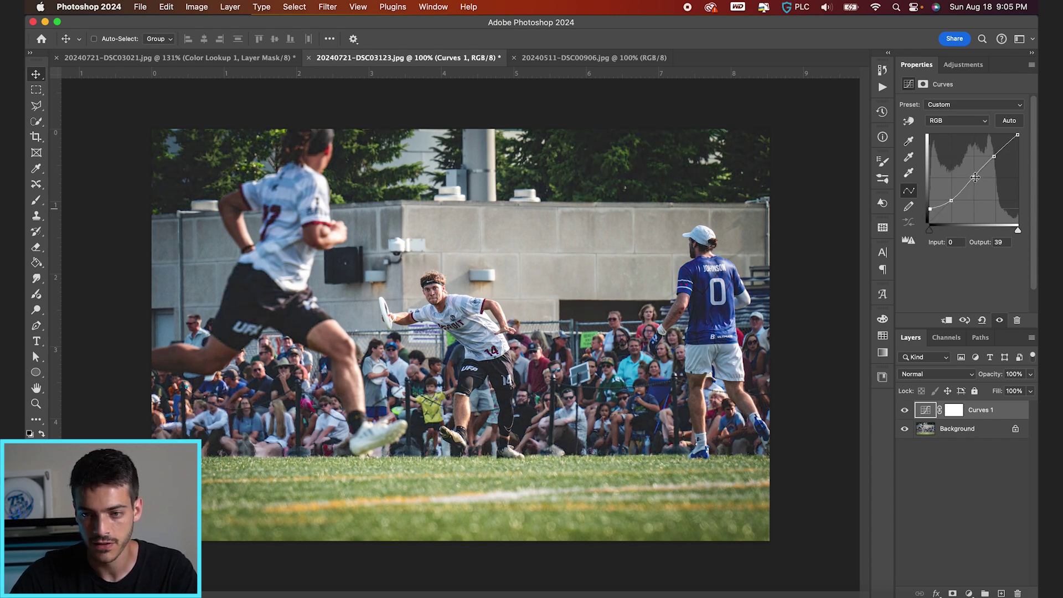
drag(976, 179, 999, 157)
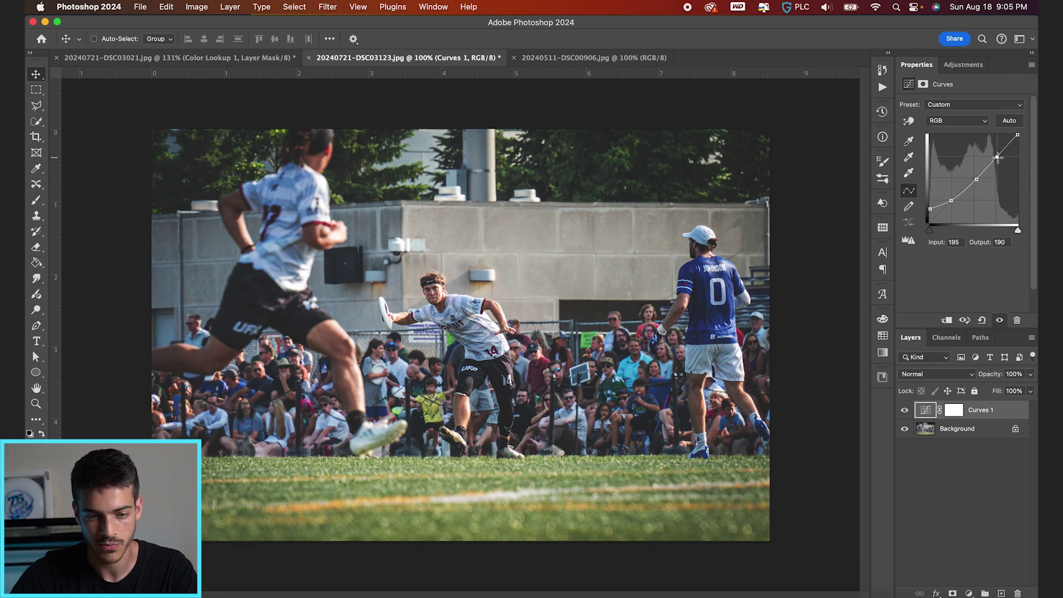
click(969, 593)
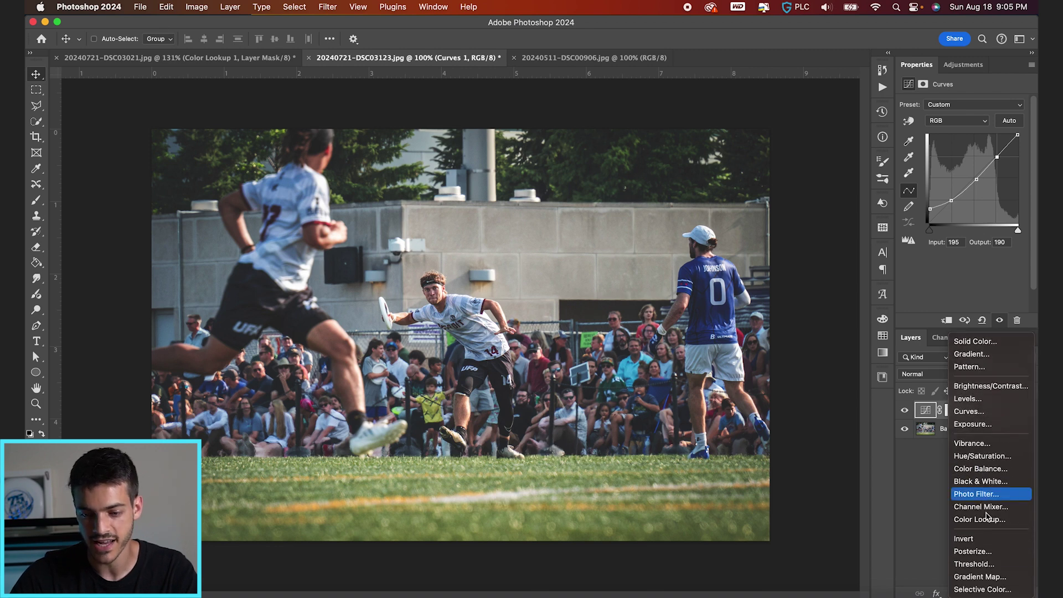
- Add a black-to-white Gradient Map with its stops moved inward, set to 35% opacity
click(989, 578)
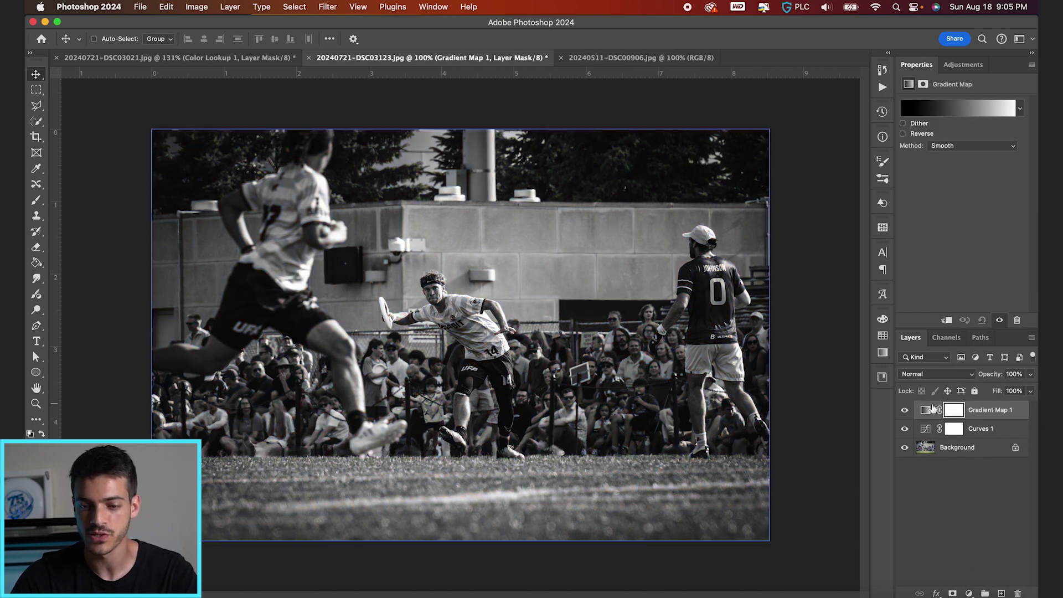
click(934, 111)
click(61, 228)
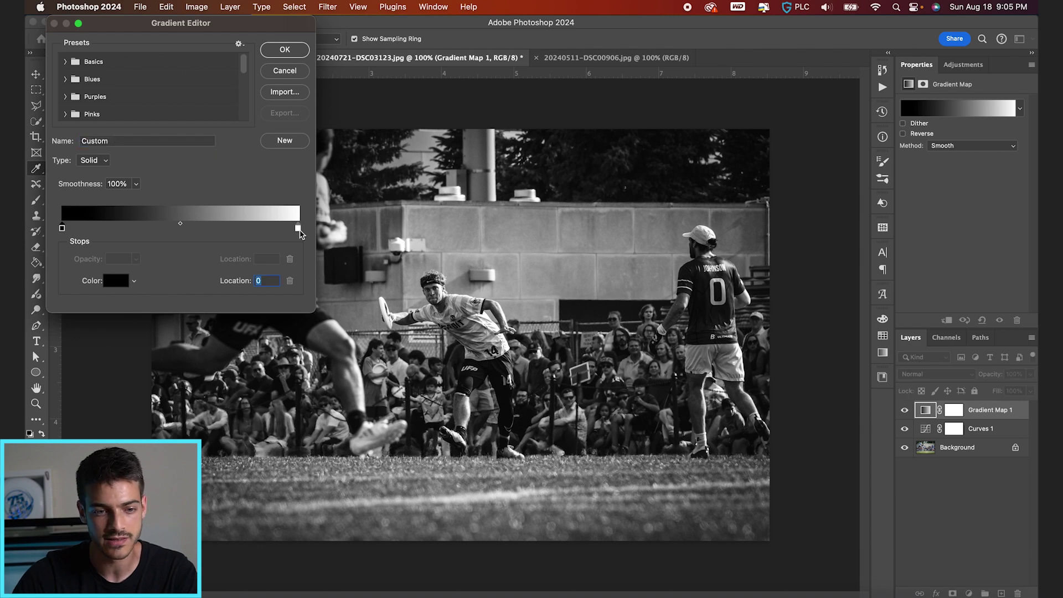
drag(299, 228, 273, 230)
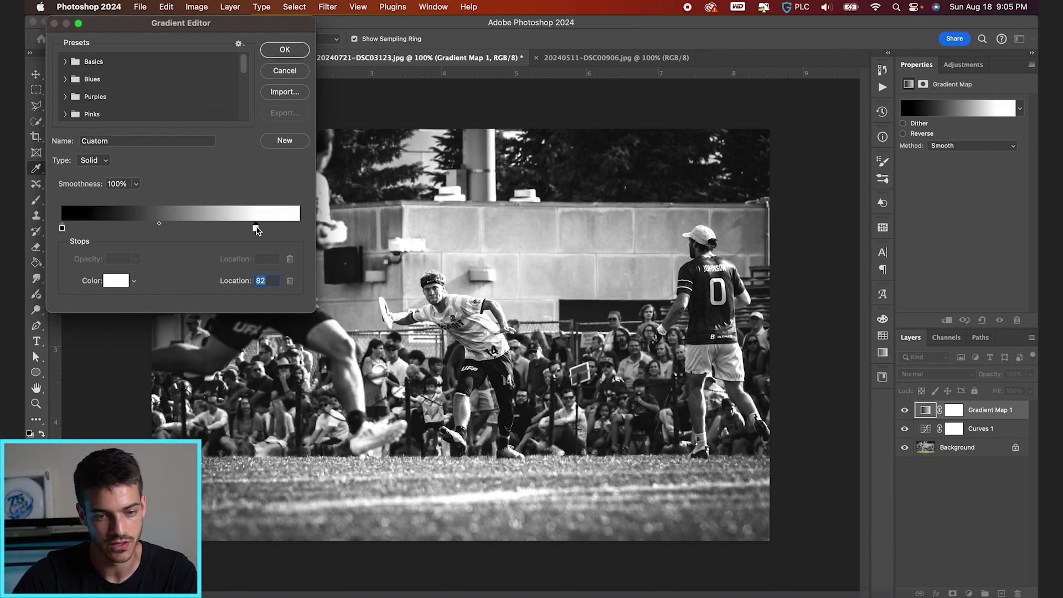
drag(63, 231, 69, 230)
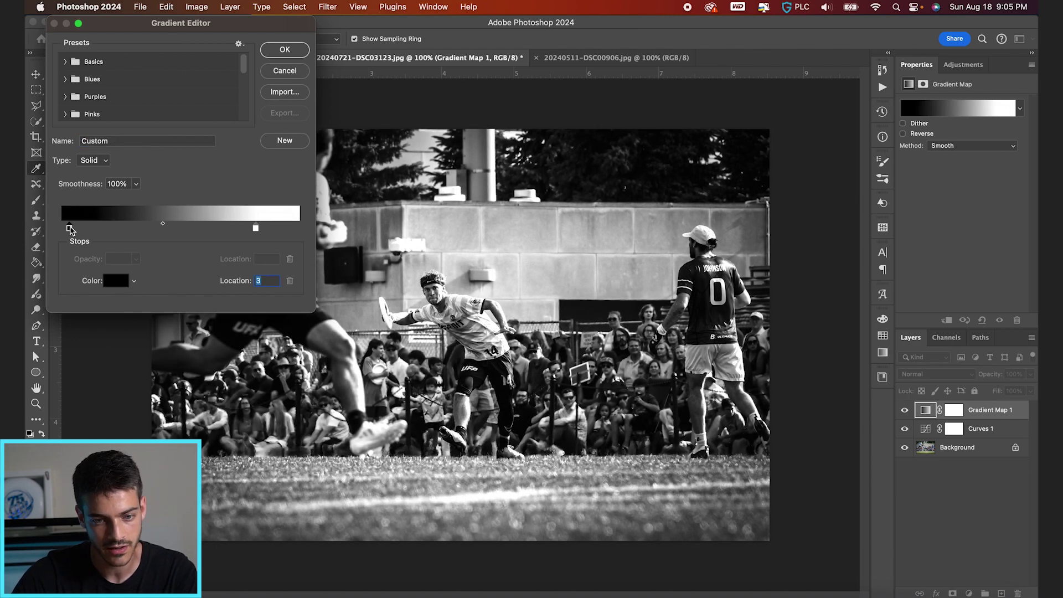
key(Return)
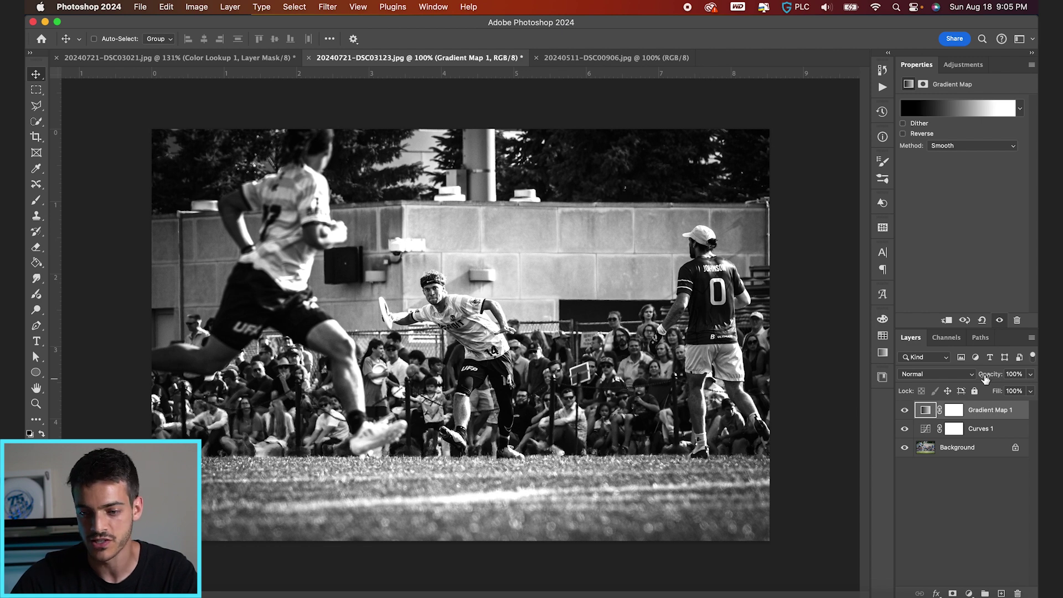
drag(985, 379, 954, 377)
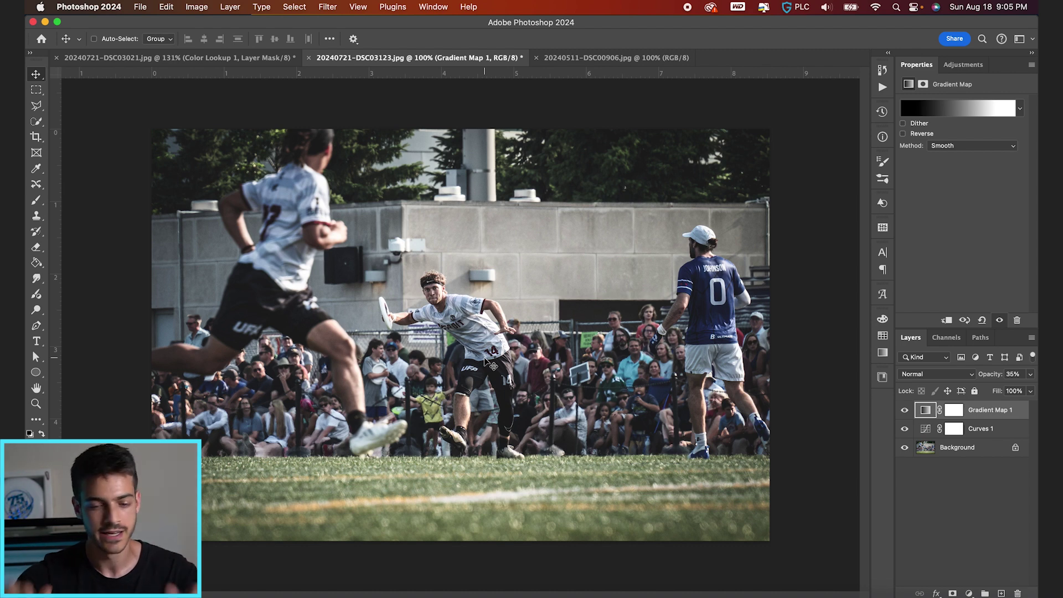
scroll(523, 337, up, 2)
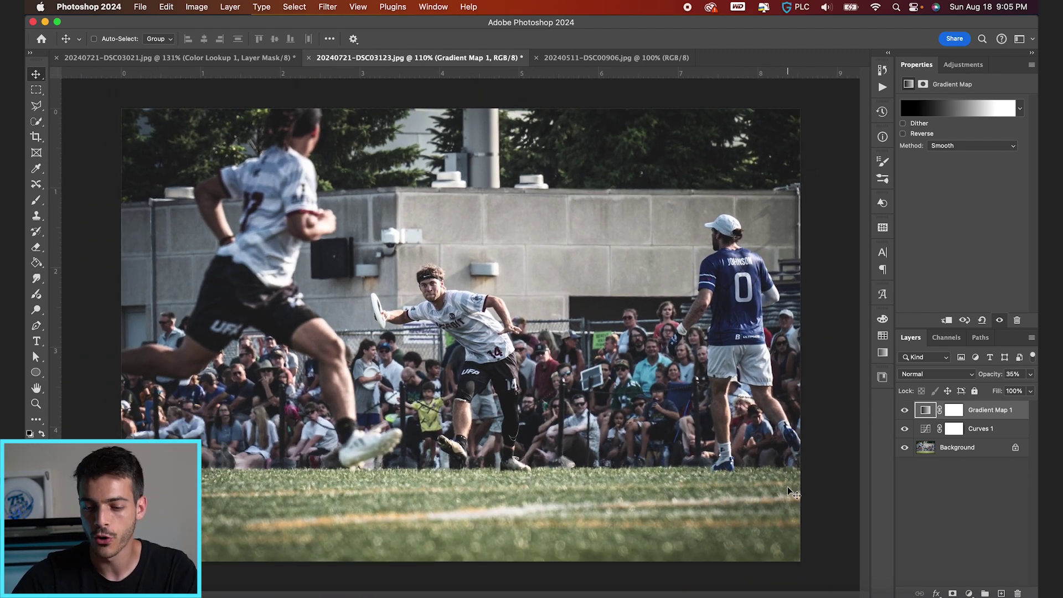
- Add a Selective Color layer and lower the Reds' cyan to -24, yellow to -12, and black
click(968, 593)
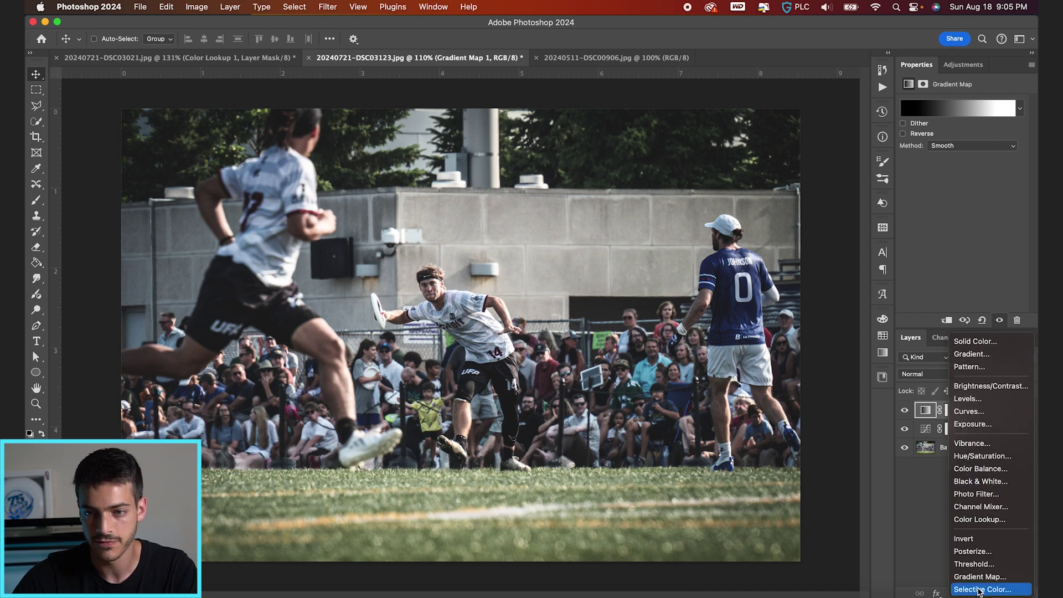
click(978, 590)
mouse_move(962, 143)
mouse_down()
mouse_move(924, 148)
mouse_move(974, 147)
mouse_move(964, 145)
mouse_up()
drag(962, 190, 955, 190)
drag(964, 145, 949, 146)
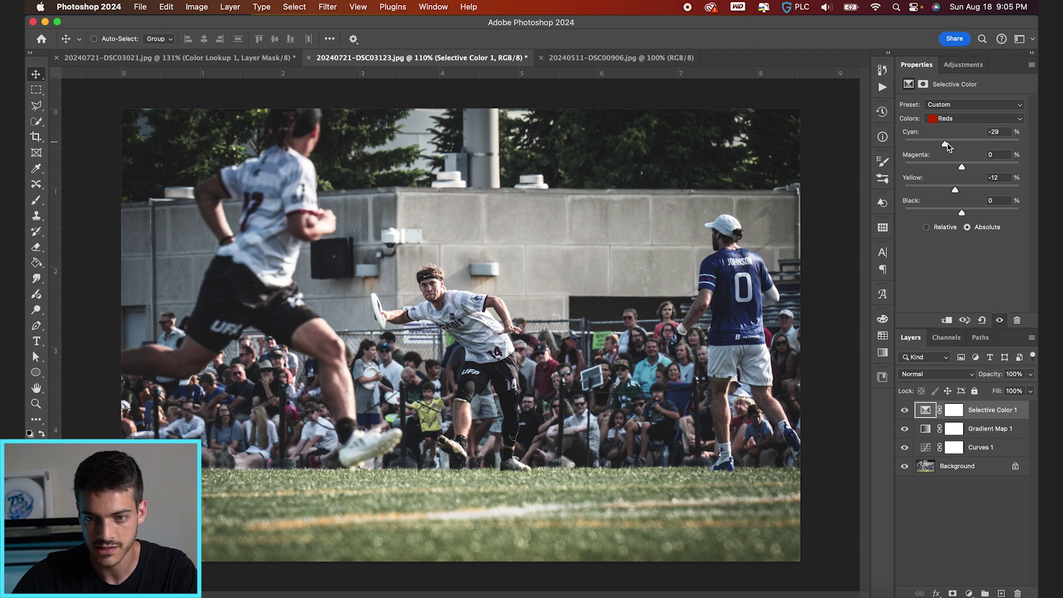
mouse_move(962, 215)
mouse_down()
mouse_move(902, 212)
mouse_move(947, 213)
mouse_up()
- Reduce yellow in the Blues to shift the blue jersey toward teal
click(975, 118)
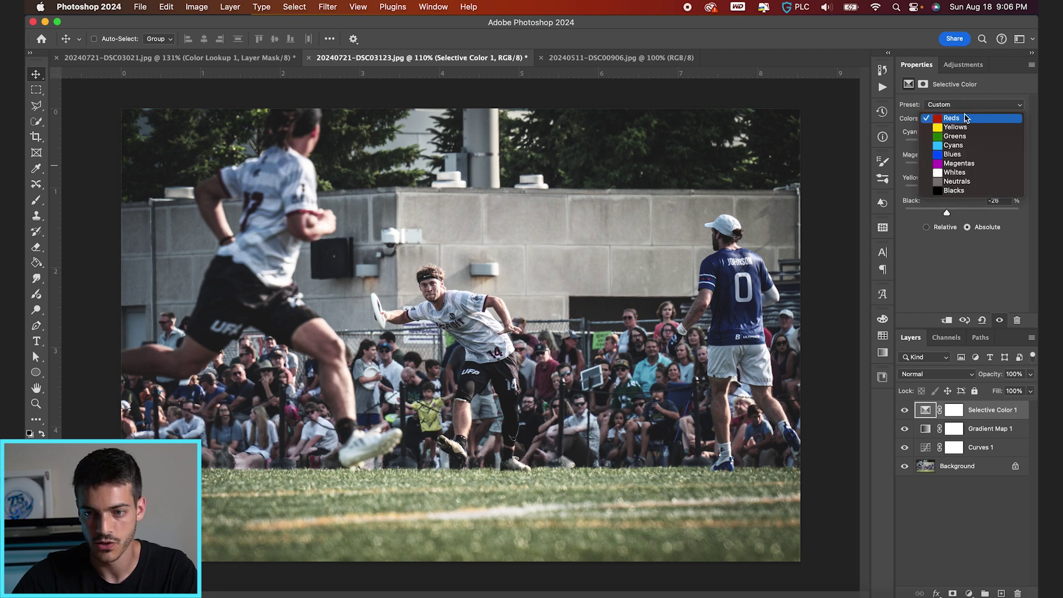
click(965, 156)
mouse_move(963, 145)
mouse_down()
mouse_move(931, 145)
mouse_move(961, 145)
mouse_up()
drag(992, 190, 936, 168)
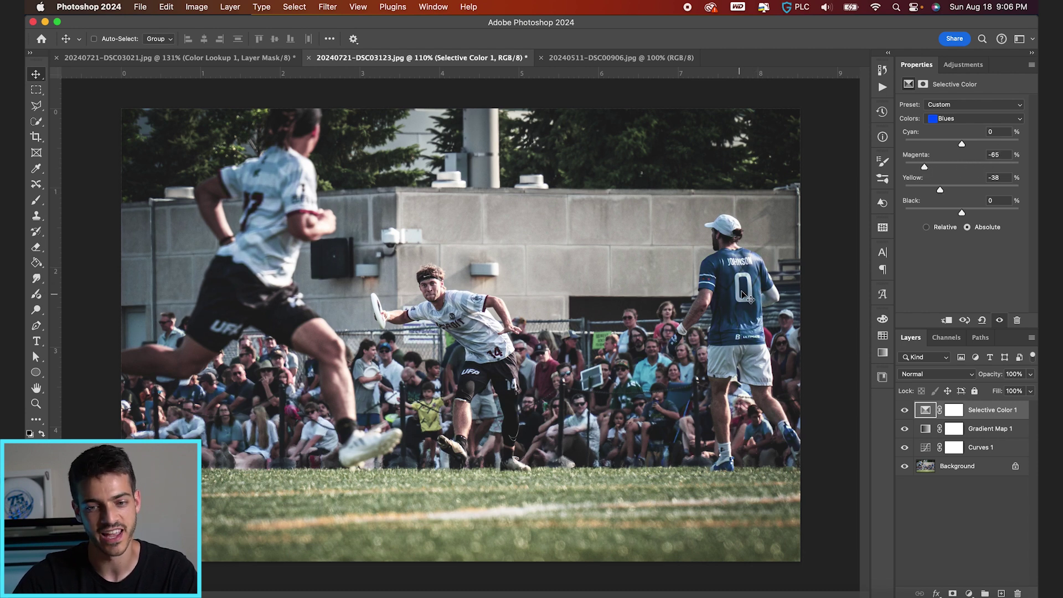
- Add cyan to the Greens and magenta to the Yellows, then toggle layers to compare
click(980, 118)
click(977, 101)
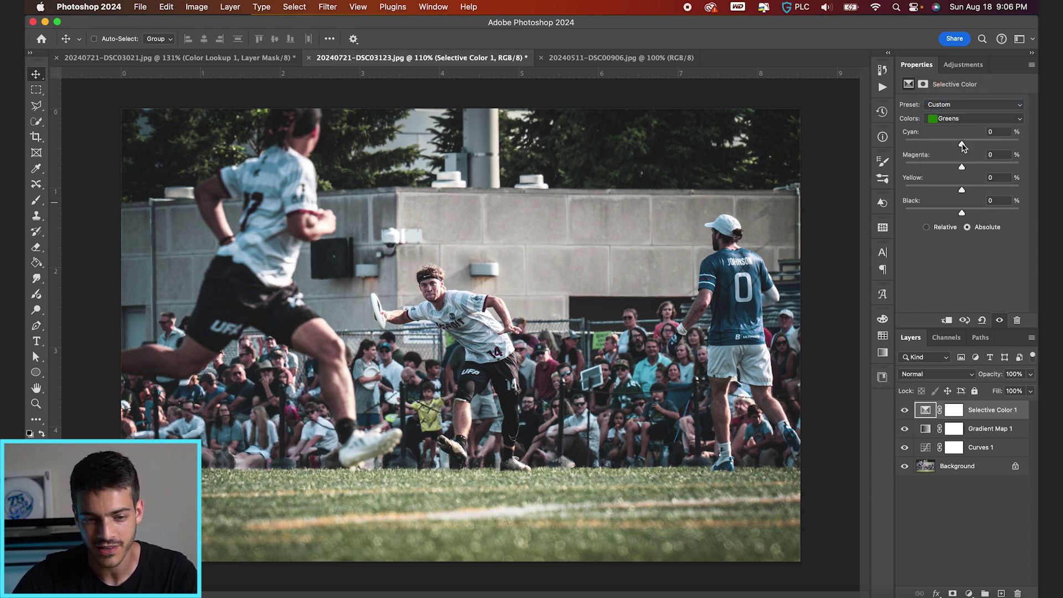
drag(962, 145, 975, 189)
click(972, 118)
click(972, 109)
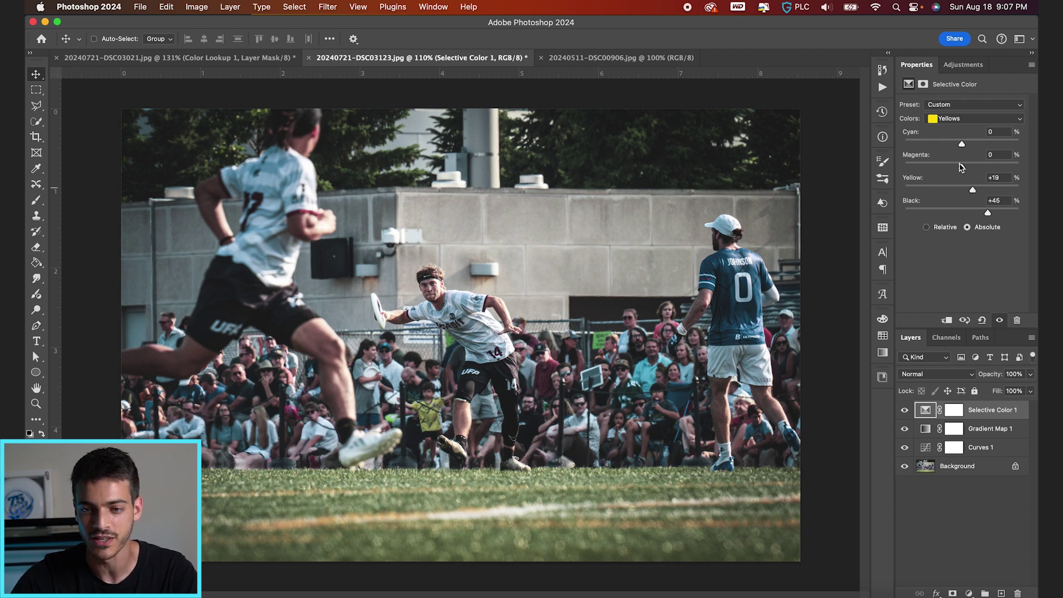
drag(962, 167, 982, 143)
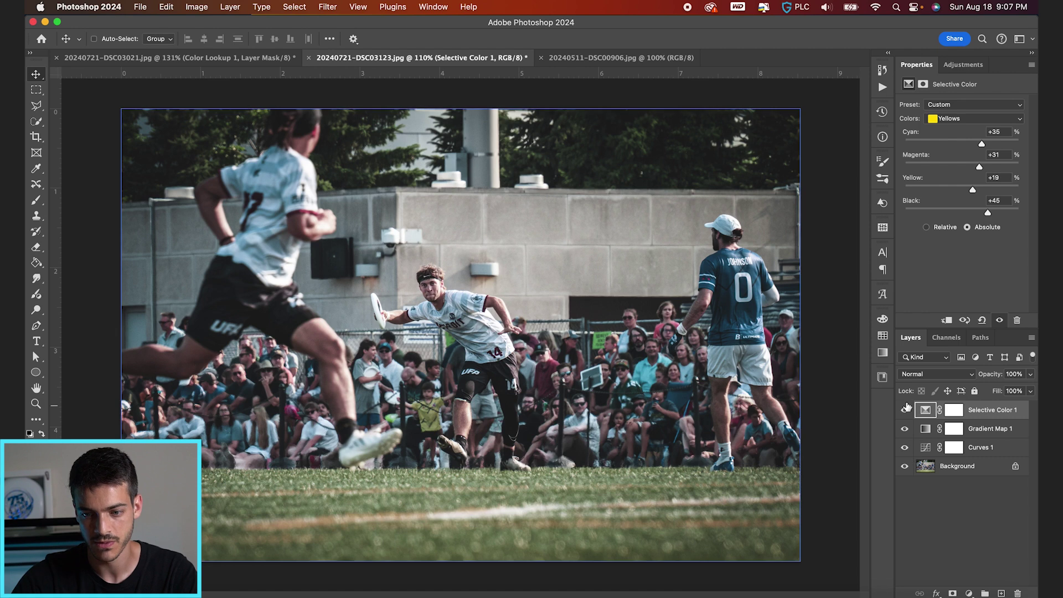
mouse_move(906, 445)
mouse_down()
mouse_move(906, 414)
mouse_move(908, 427)
mouse_up()
click(968, 593)
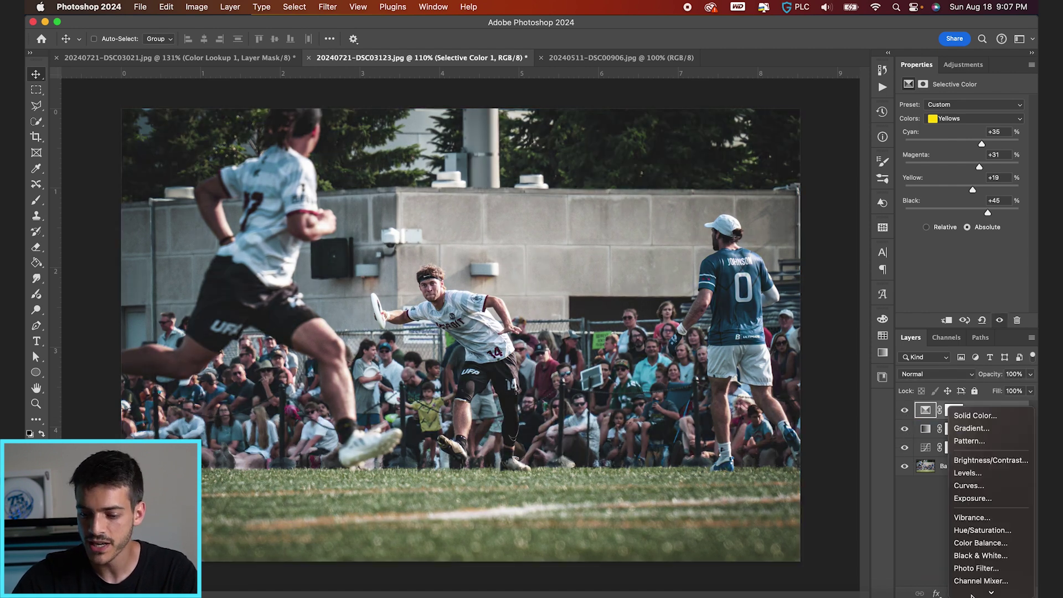
- Add a Color Balance layer and push the Midtones slightly toward blue
click(973, 544)
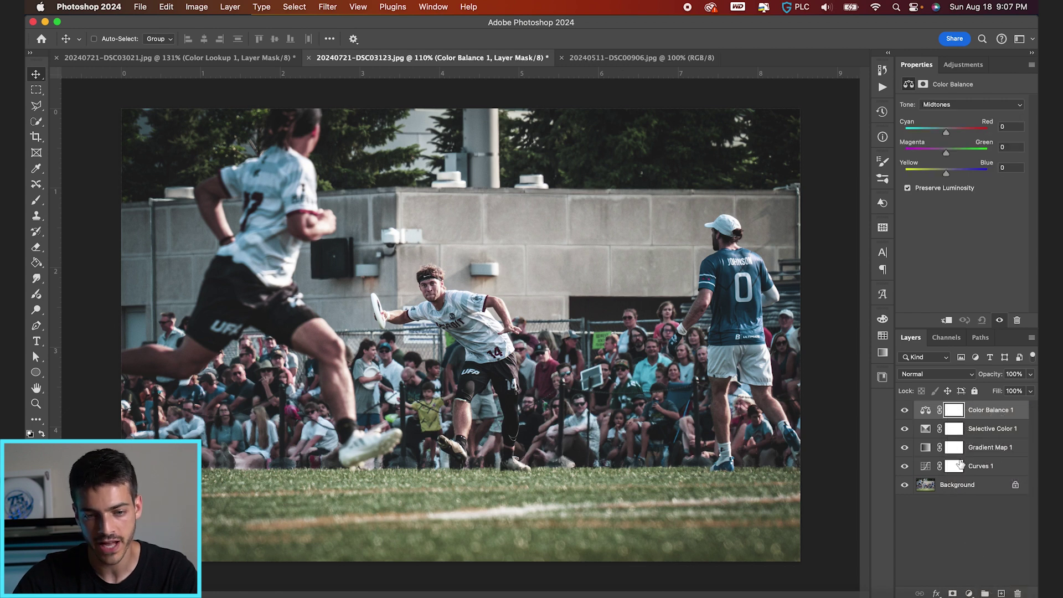
click(954, 106)
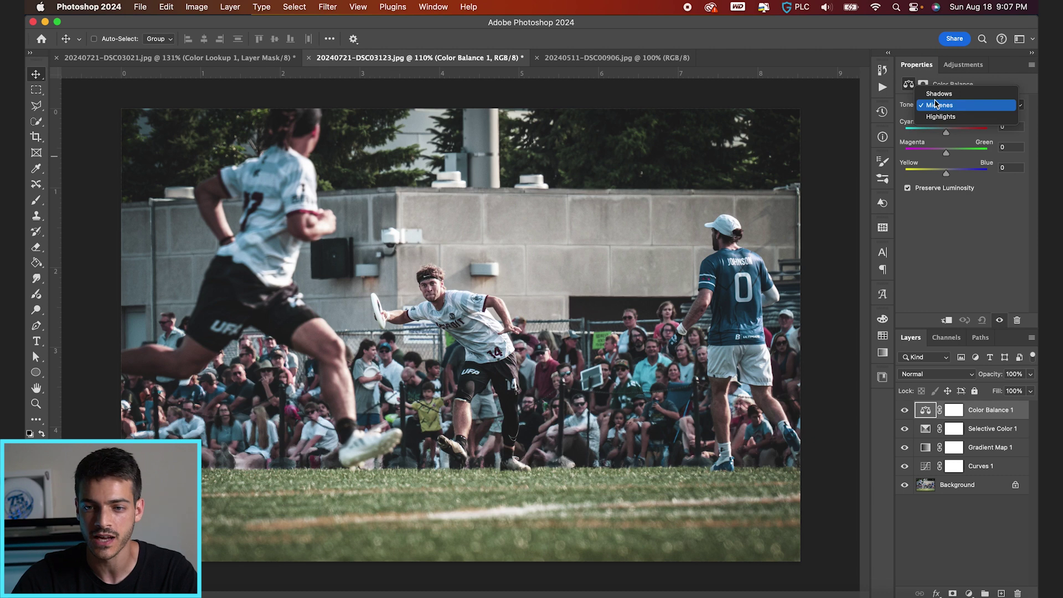
click(936, 105)
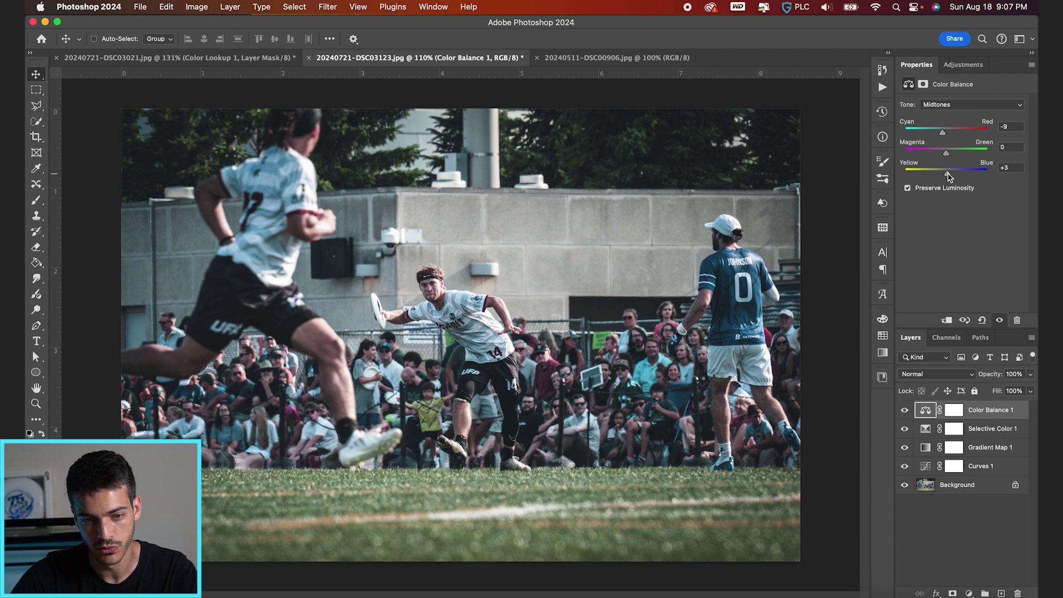
drag(949, 176, 950, 175)
- Set the Shadows balance to Cyan/Red -6 and Yellow/Blue +4
click(953, 105)
click(955, 95)
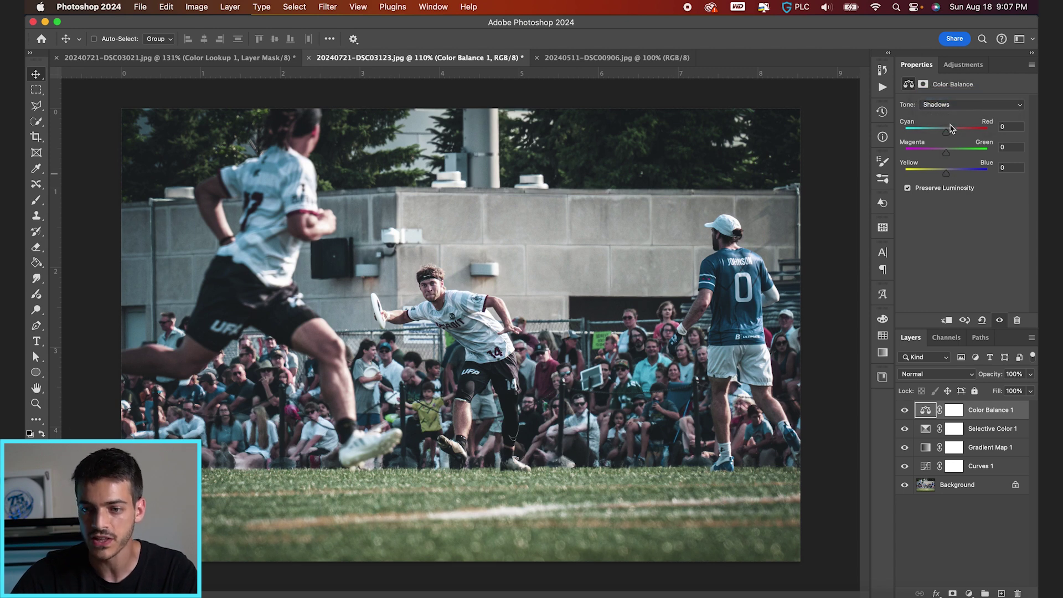
drag(946, 136, 946, 135)
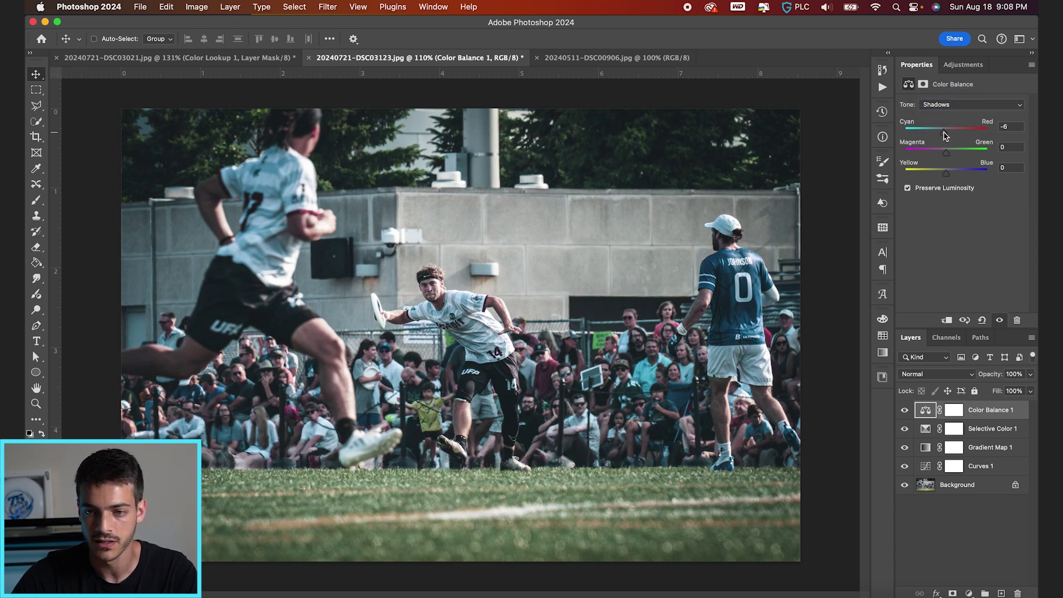
drag(949, 177, 950, 178)
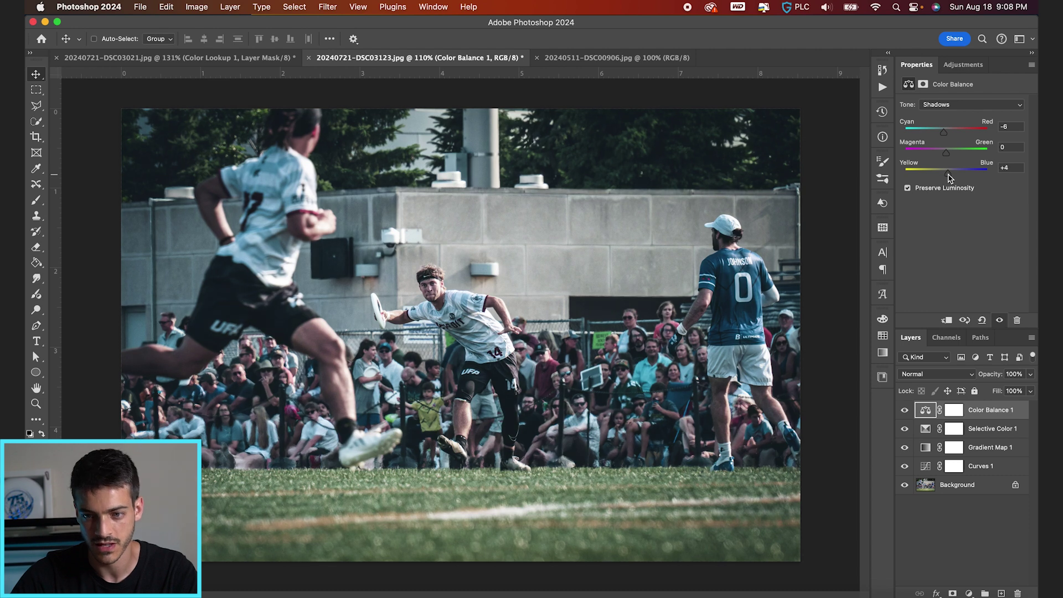
- Shift the Highlights to -1, -9, -13, then briefly hide the layer to compare
click(961, 104)
click(959, 124)
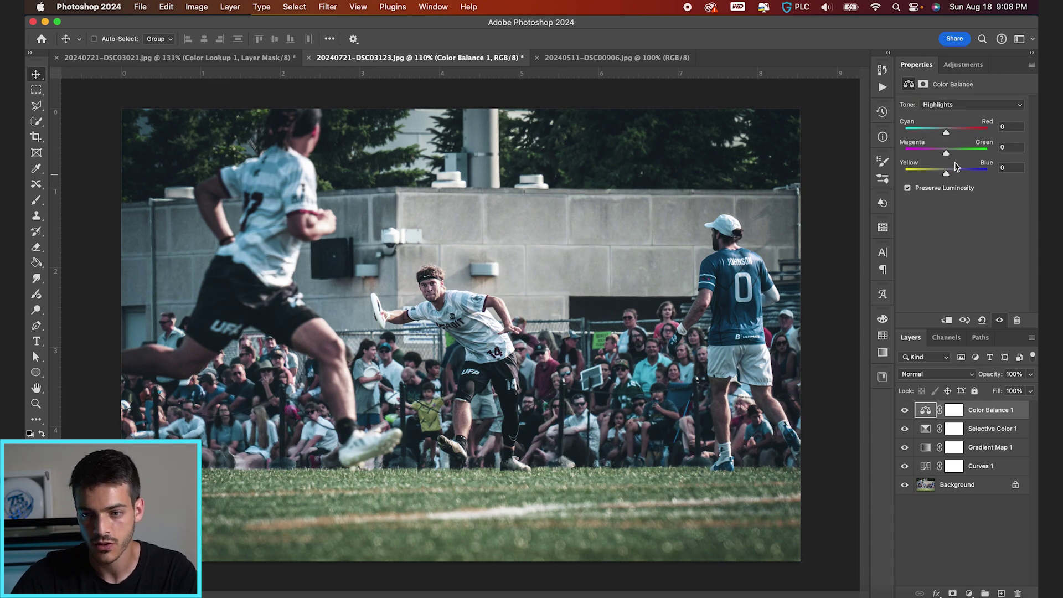
drag(946, 176, 949, 134)
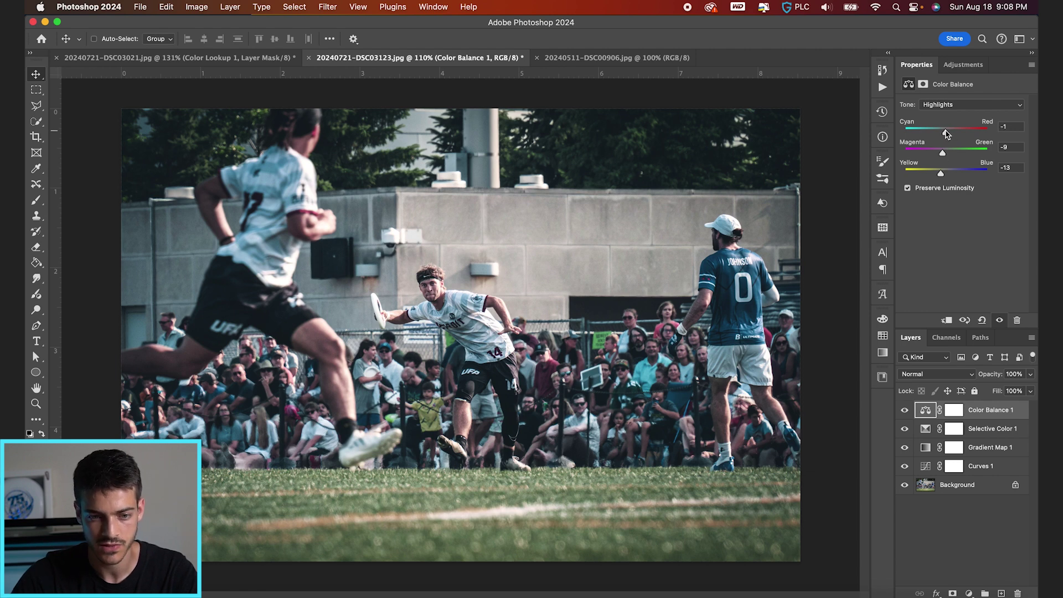
click(999, 320)
click(1000, 320)
scroll(481, 289, up, 2)
scroll(482, 289, down, 2)
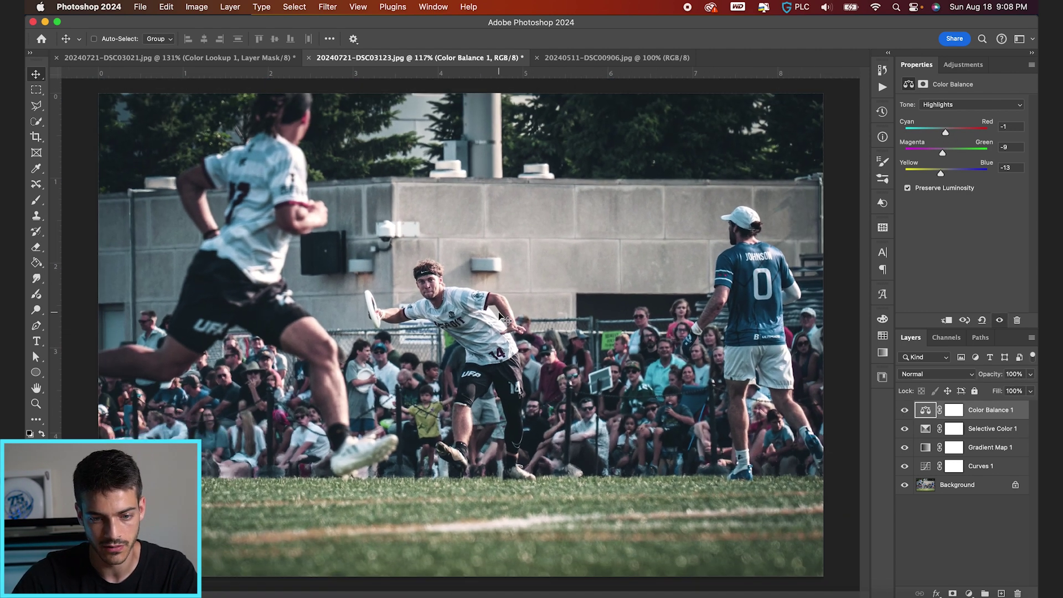
- In Curves 1, lower the shadow point to about 62/59 and raise the highlight point to about 195/202
click(953, 465)
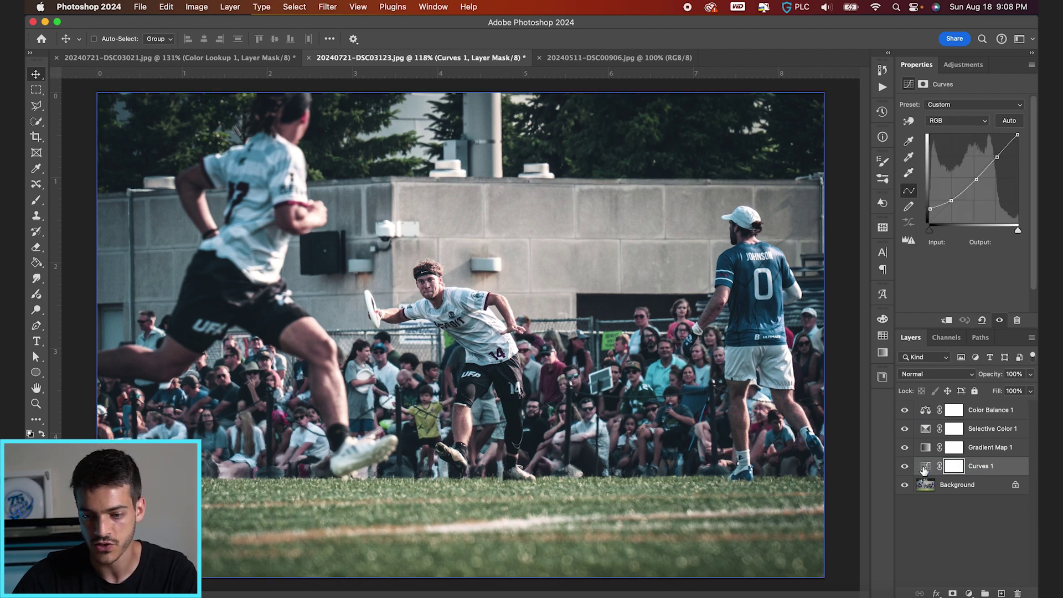
drag(950, 200, 952, 202)
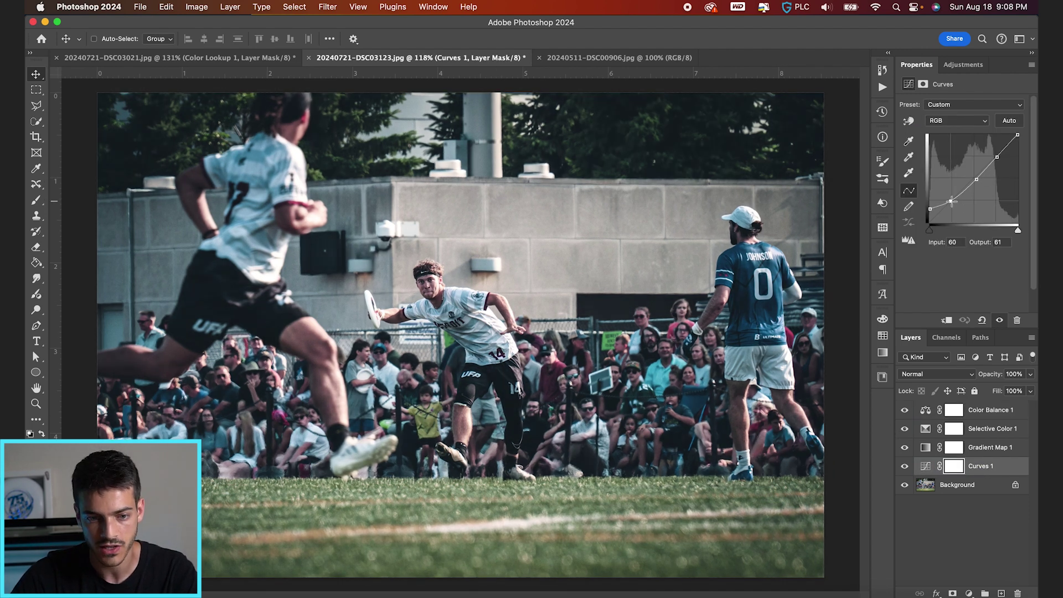
drag(996, 158, 997, 153)
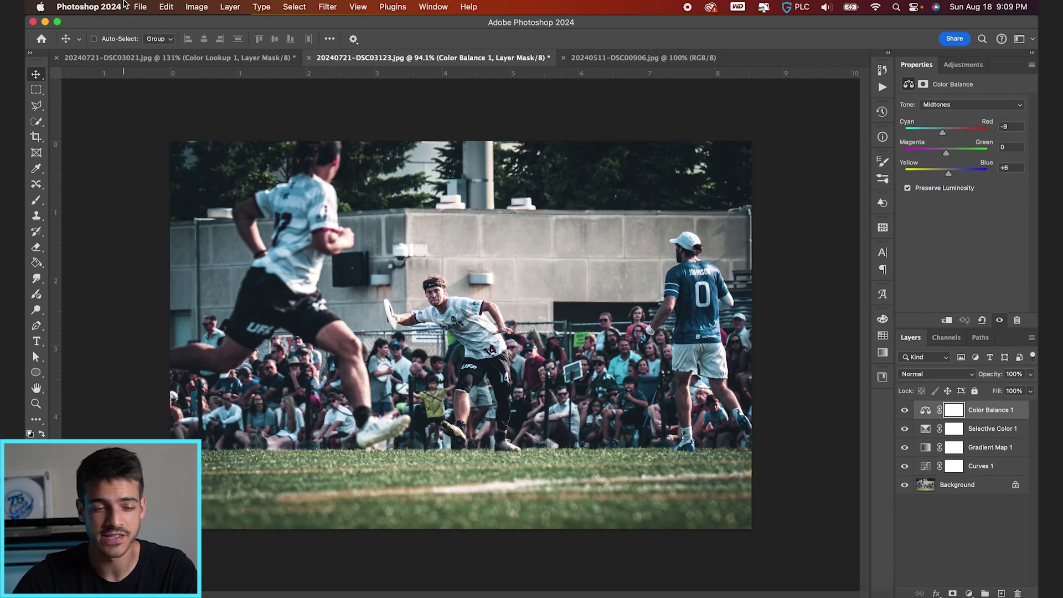
- Export the look as a CUBE lookup table named 'Bright', then switch to the team huddle photo
click(140, 7)
mouse_move(177, 201)
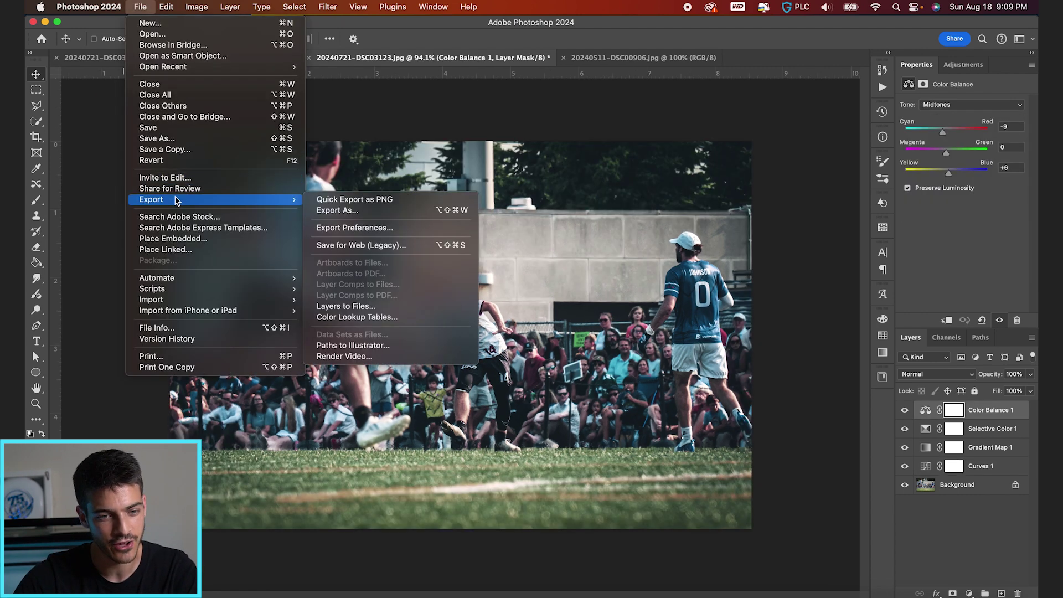
click(385, 318)
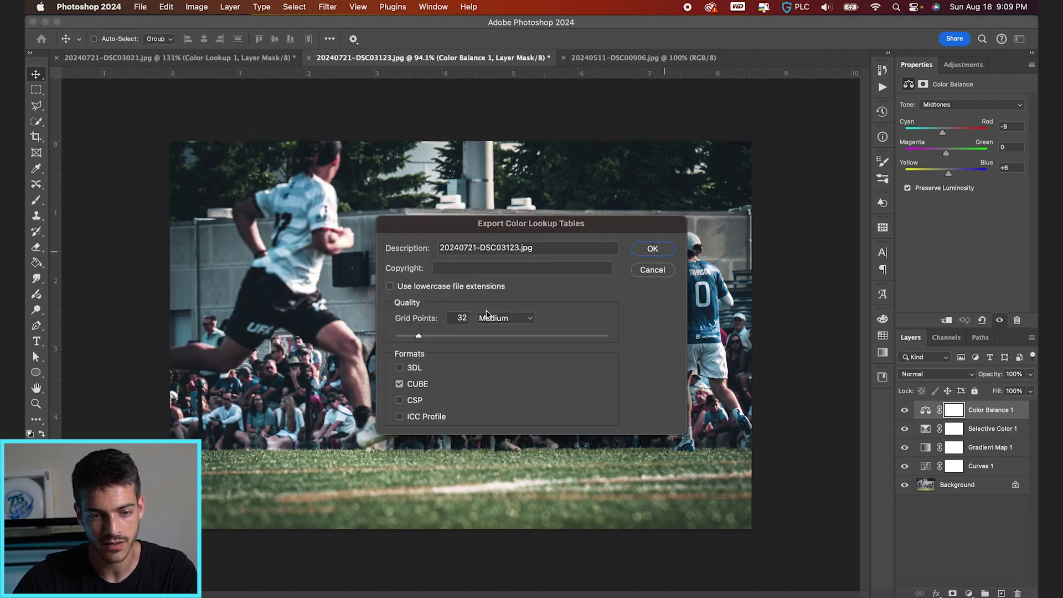
key(Return)
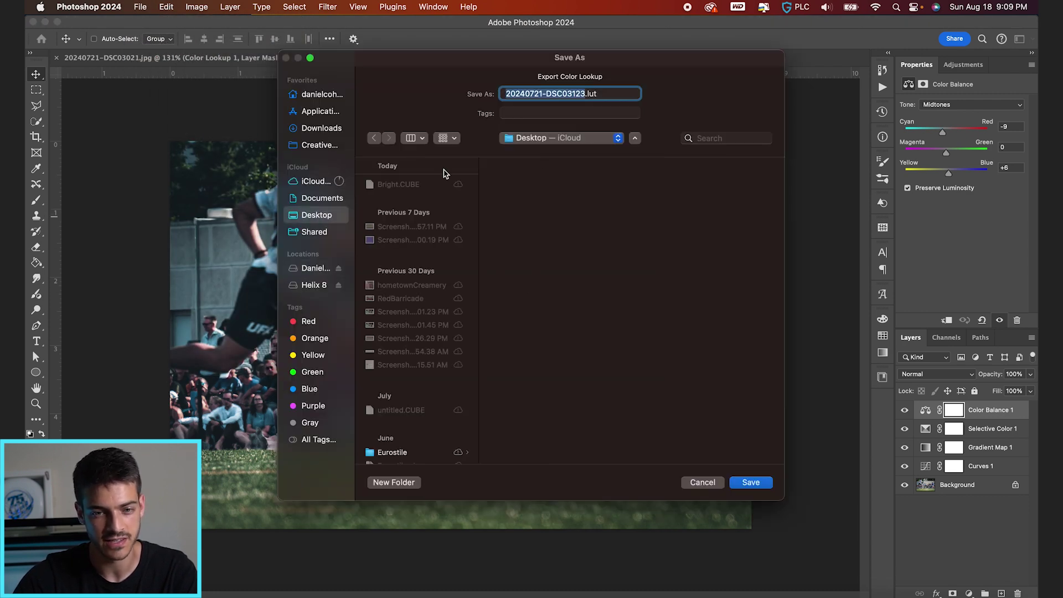
text(Bright)
key(Return)
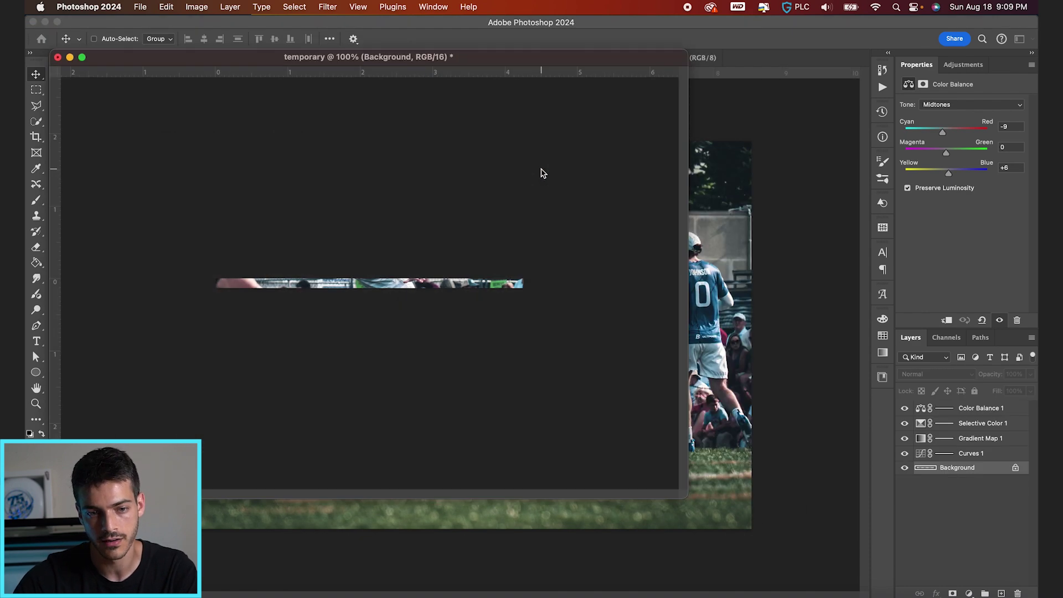
click(636, 59)
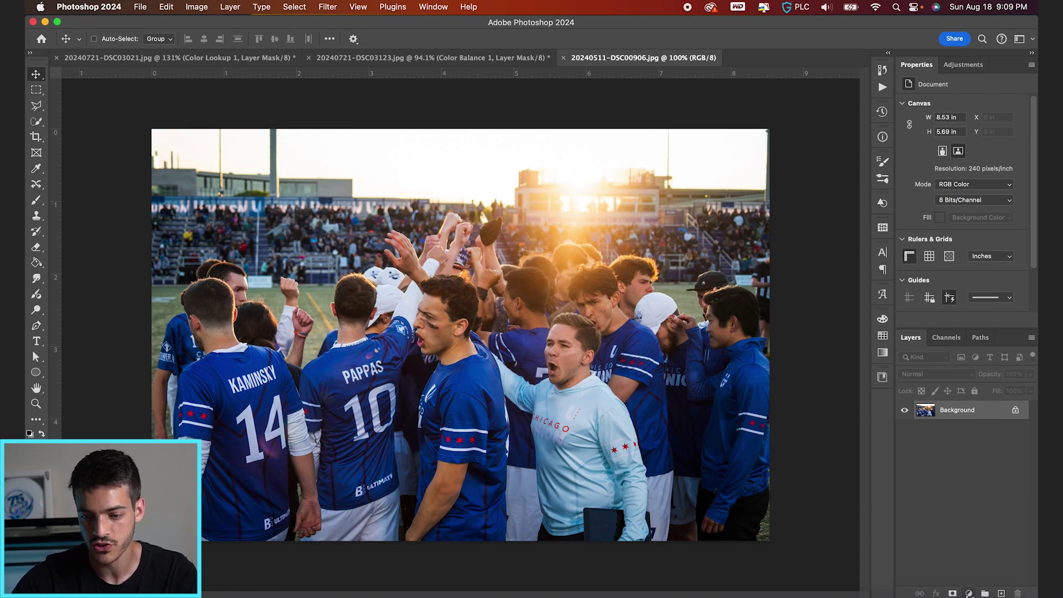
- Add a Color Lookup layer to the huddle photo and check the 3DLUT list without choosing one
click(969, 594)
click(985, 521)
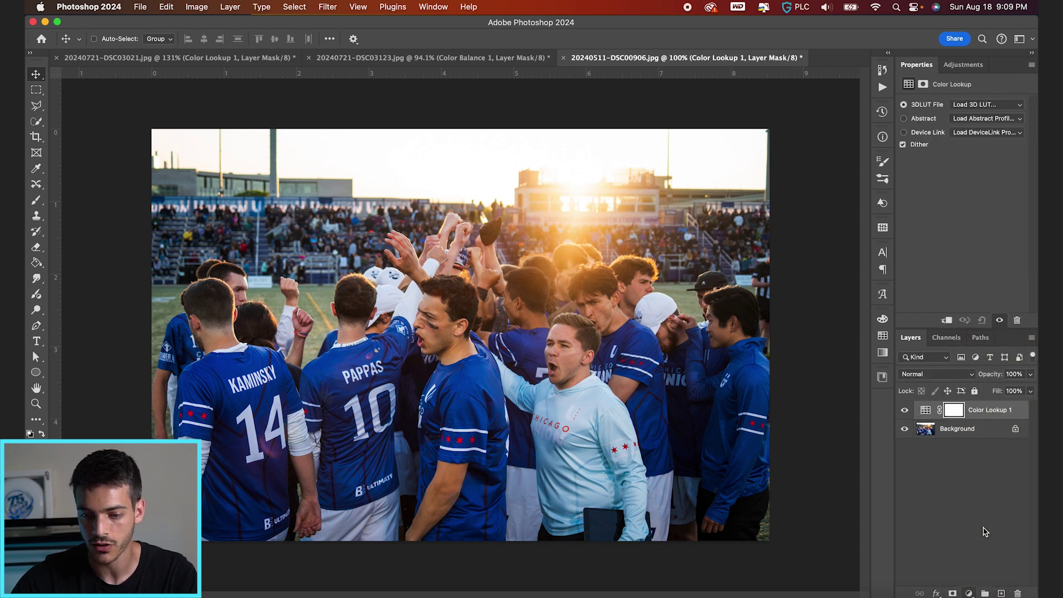
click(925, 410)
click(999, 105)
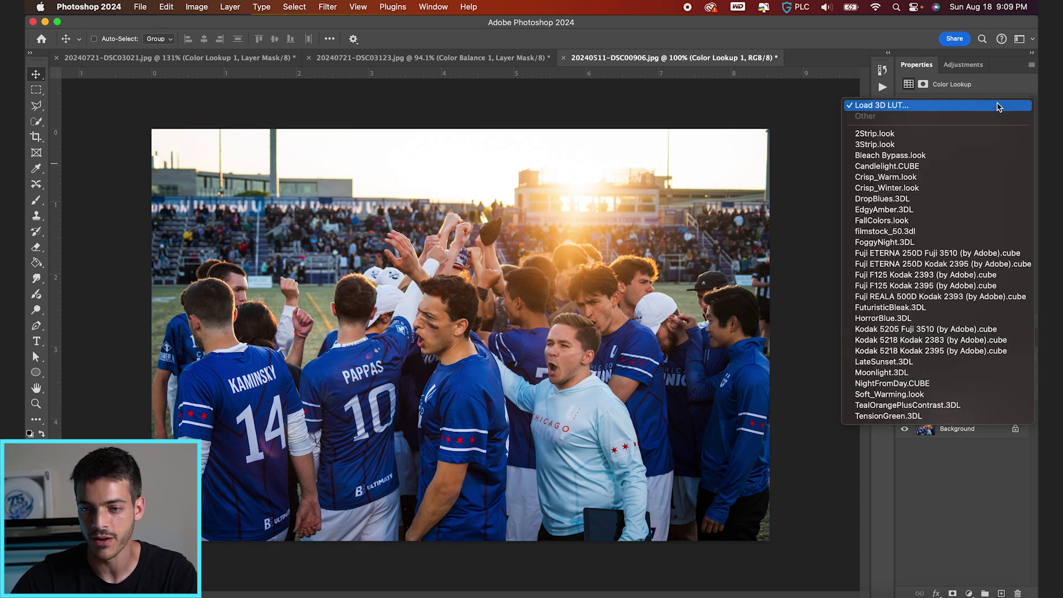
click(913, 460)
key(super+Tab)
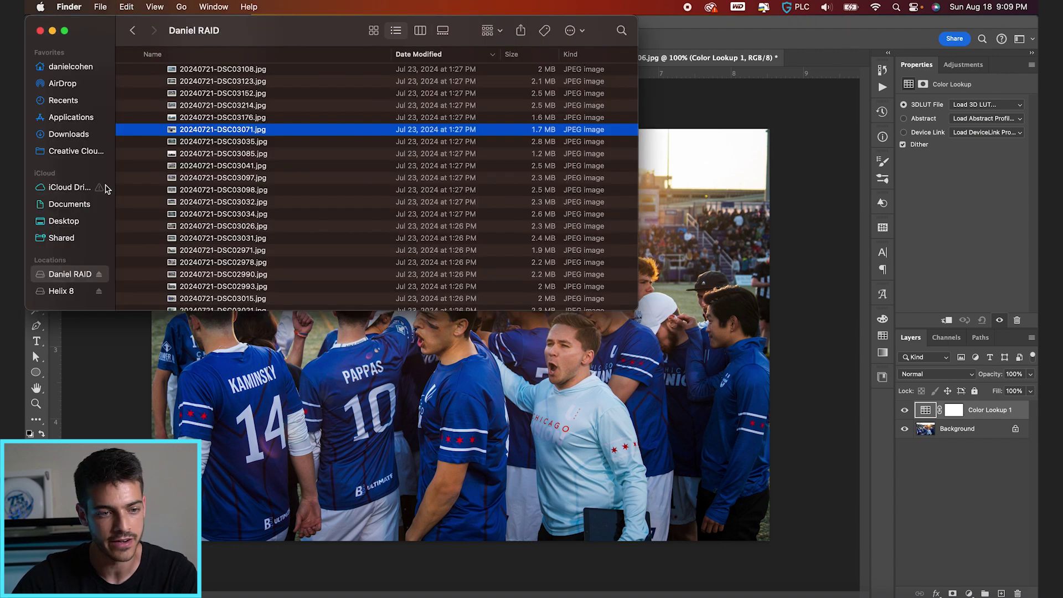
- Locate the Adobe Photoshop 2024 folder inside Applications
click(78, 117)
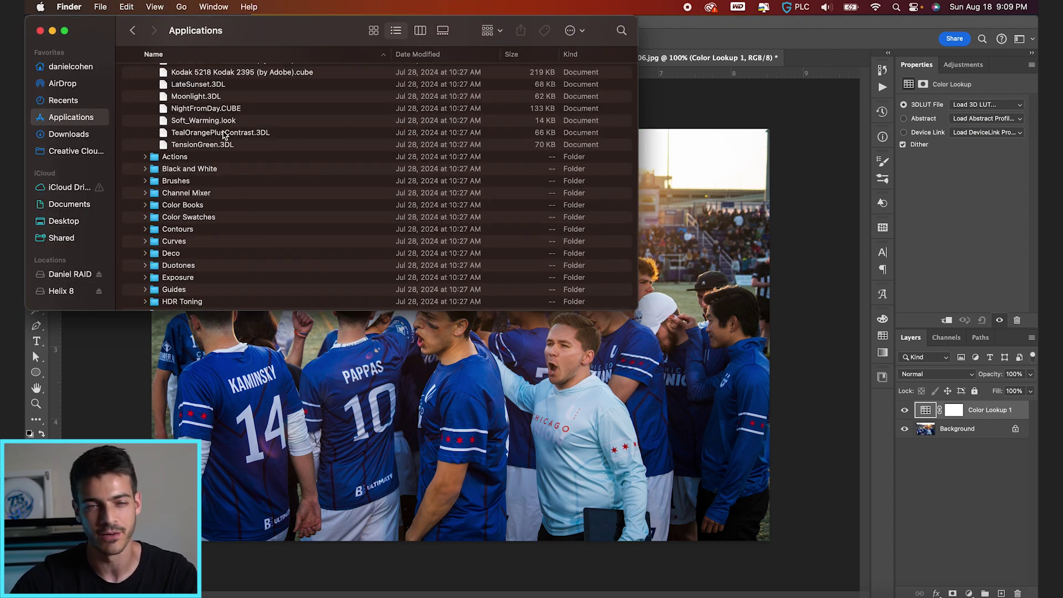
scroll(205, 134, up, 15)
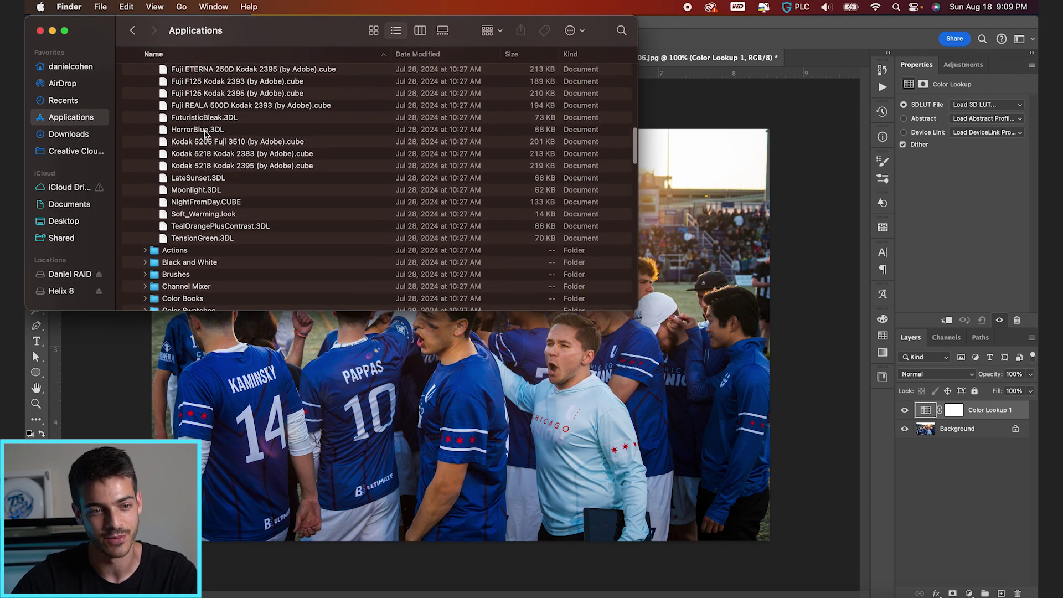
scroll(205, 134, up, 10)
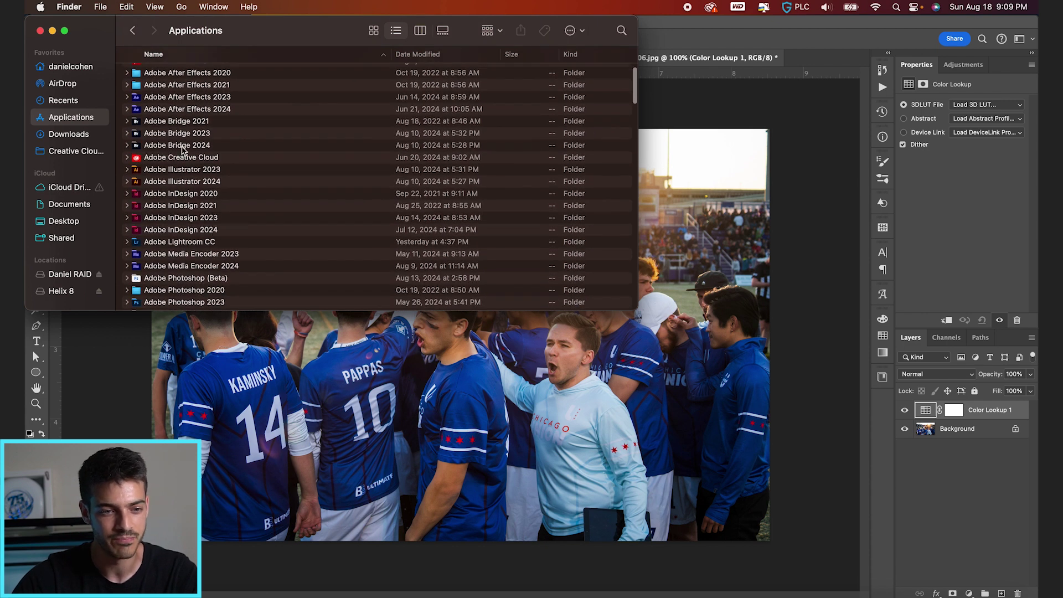
scroll(183, 150, down, 2)
scroll(180, 267, down, 2)
click(183, 258)
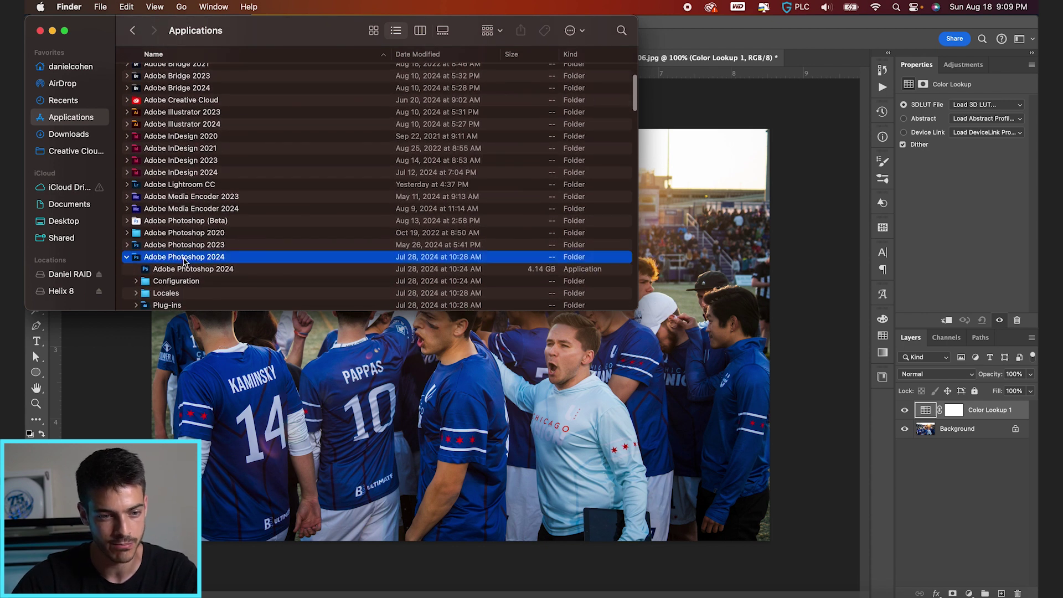
scroll(184, 263, down, 2)
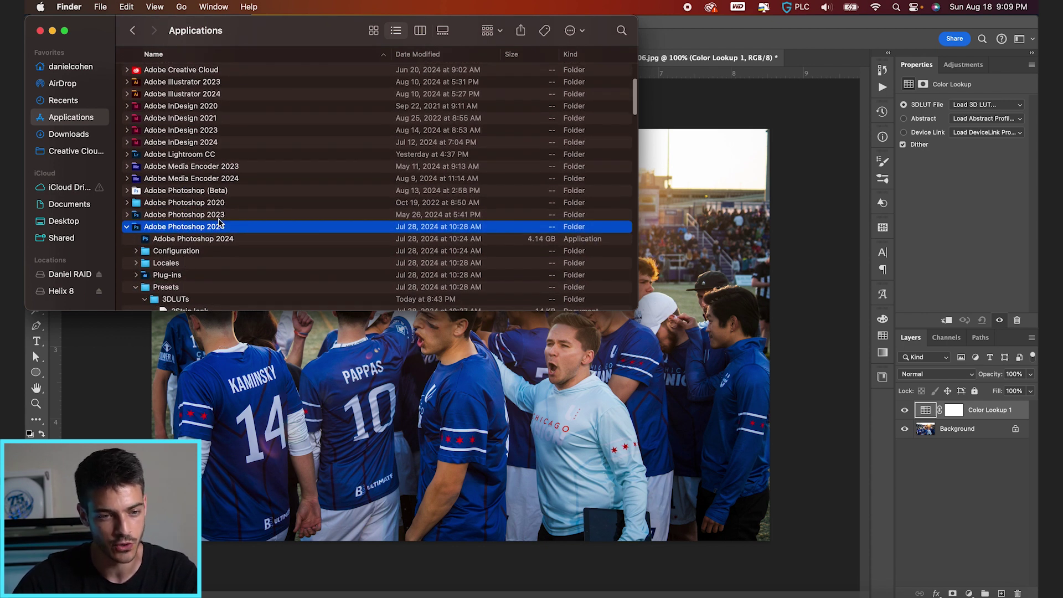
scroll(219, 221, down, 2)
- Expand Presets and reveal the 3DLUTs folder's contents
click(192, 267)
key(Left)
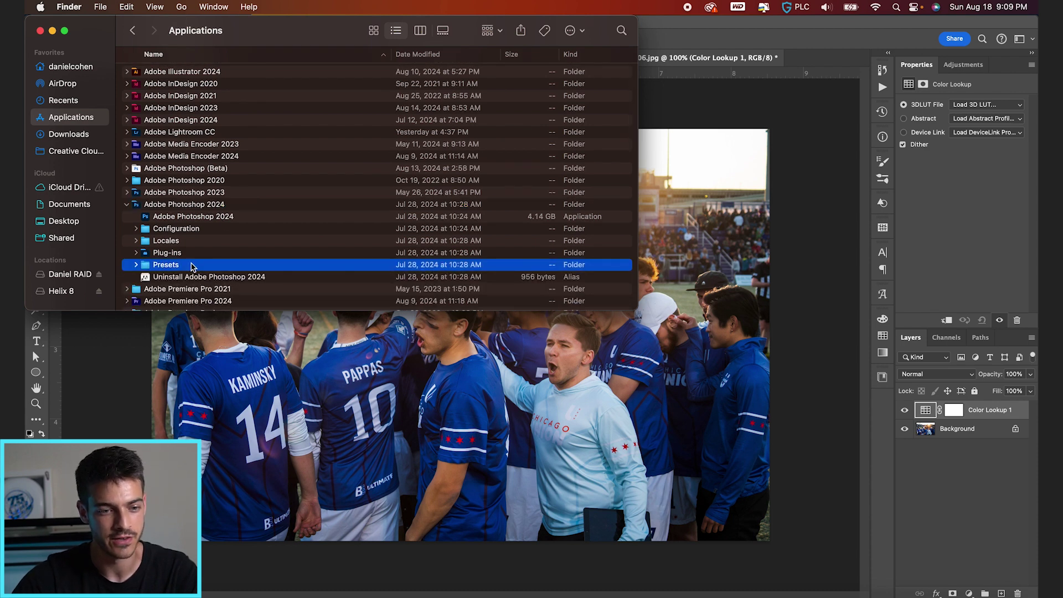
scroll(185, 258, down, 2)
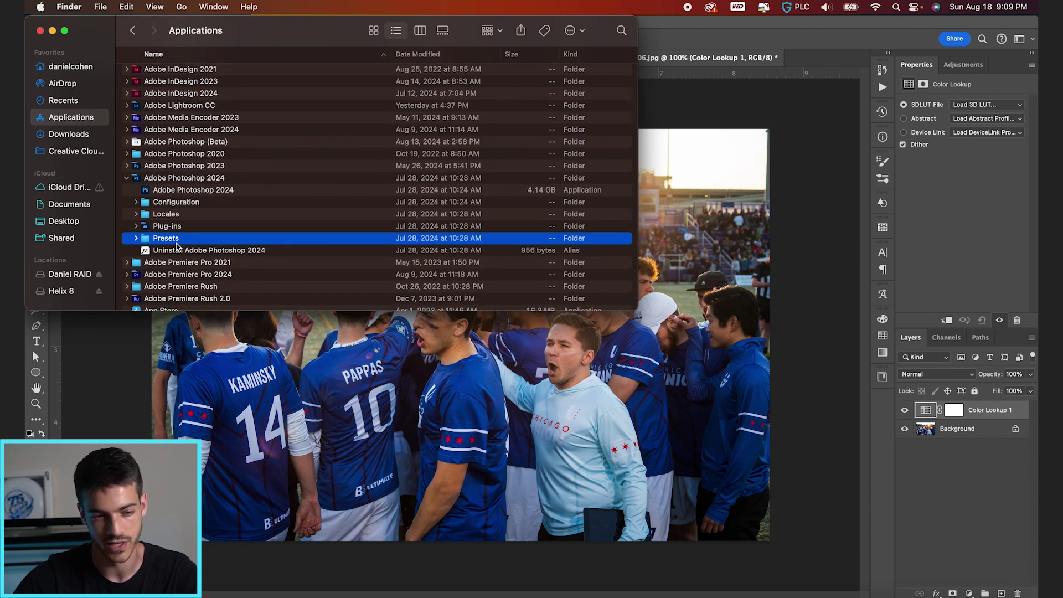
key(Right)
scroll(176, 242, down, 2)
key(Down)
key(Left)
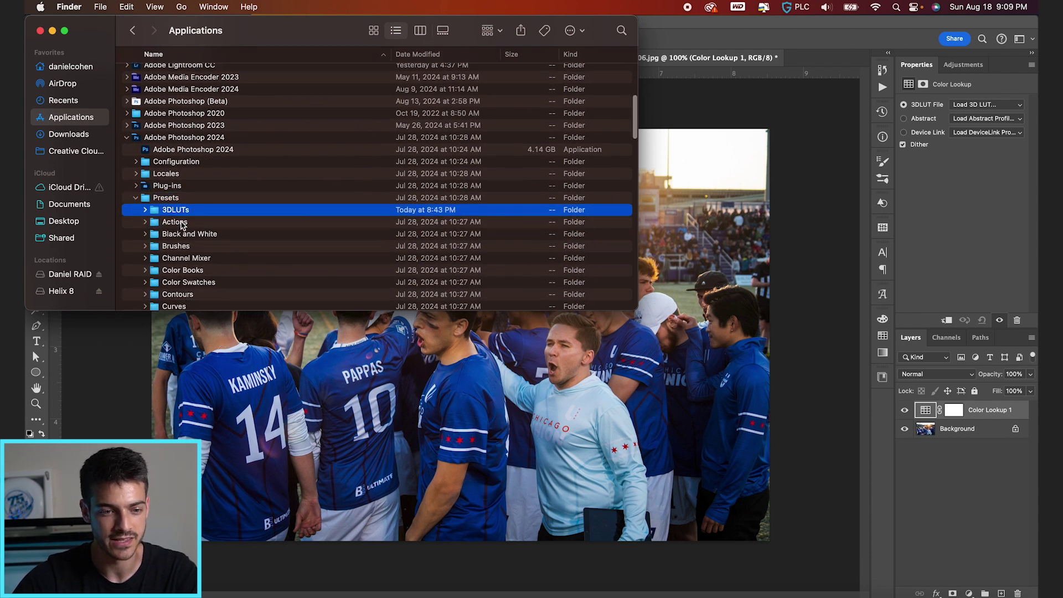
scroll(181, 225, down, 2)
key(Down)
key(Down)
key(Down)
scroll(186, 230, down, 10)
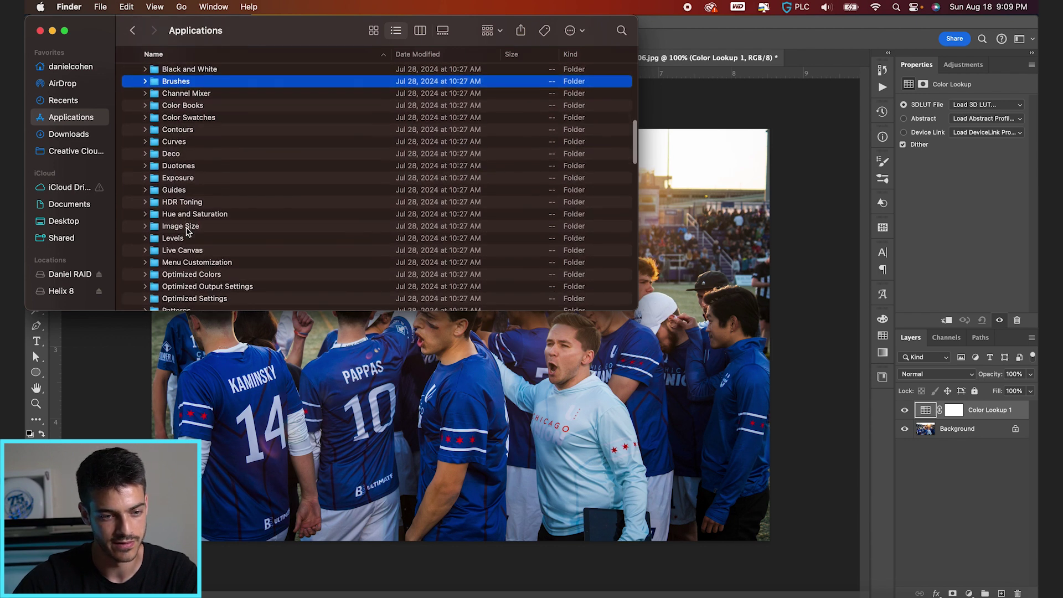
scroll(187, 231, up, 12)
click(178, 211)
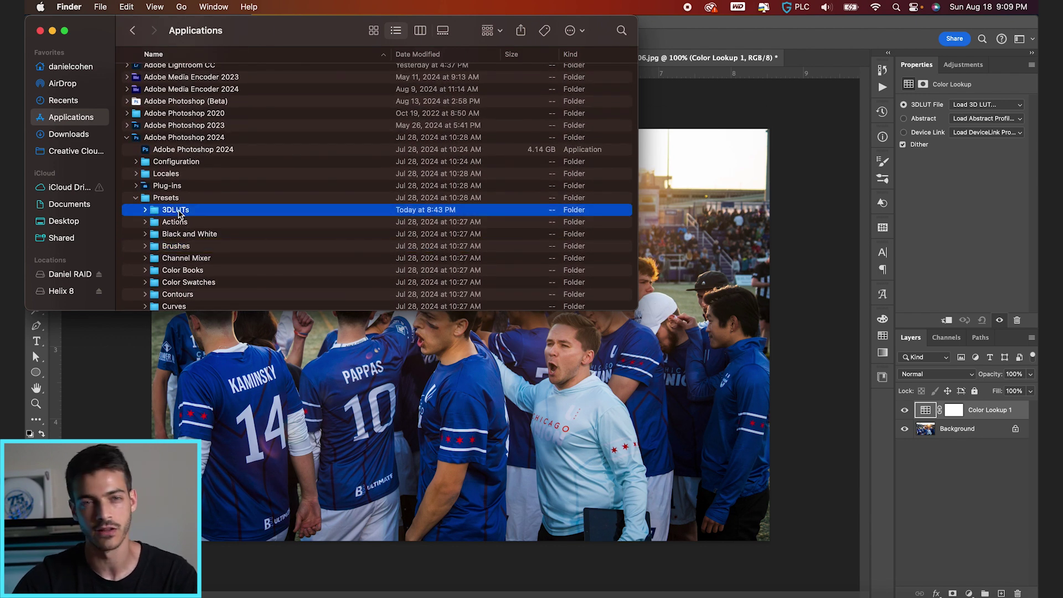
key(Right)
scroll(178, 210, down, 3)
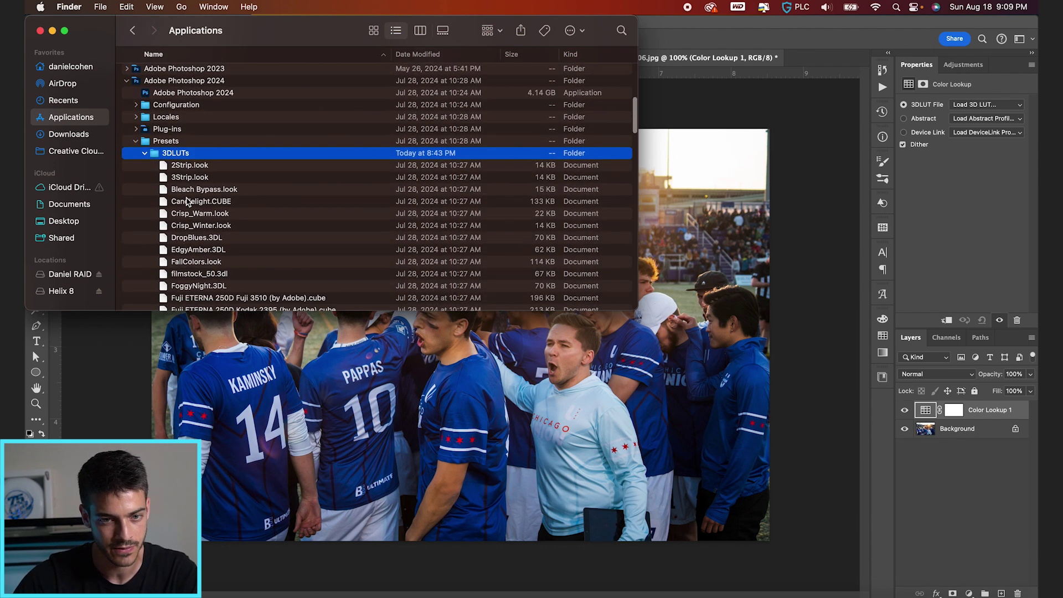
scroll(187, 202, down, 5)
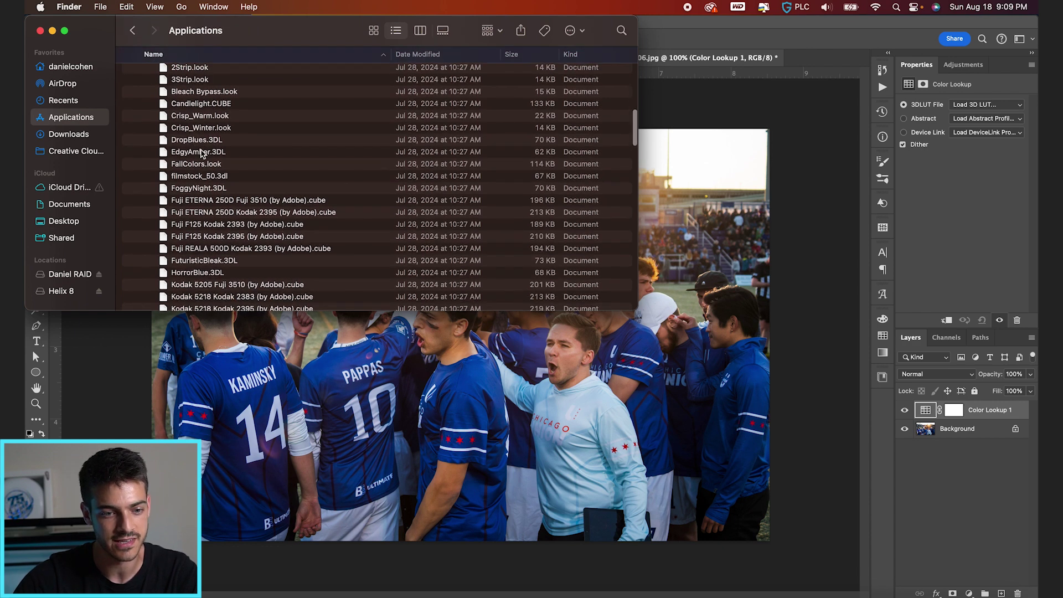
scroll(202, 153, down, 6)
scroll(243, 218, up, 2)
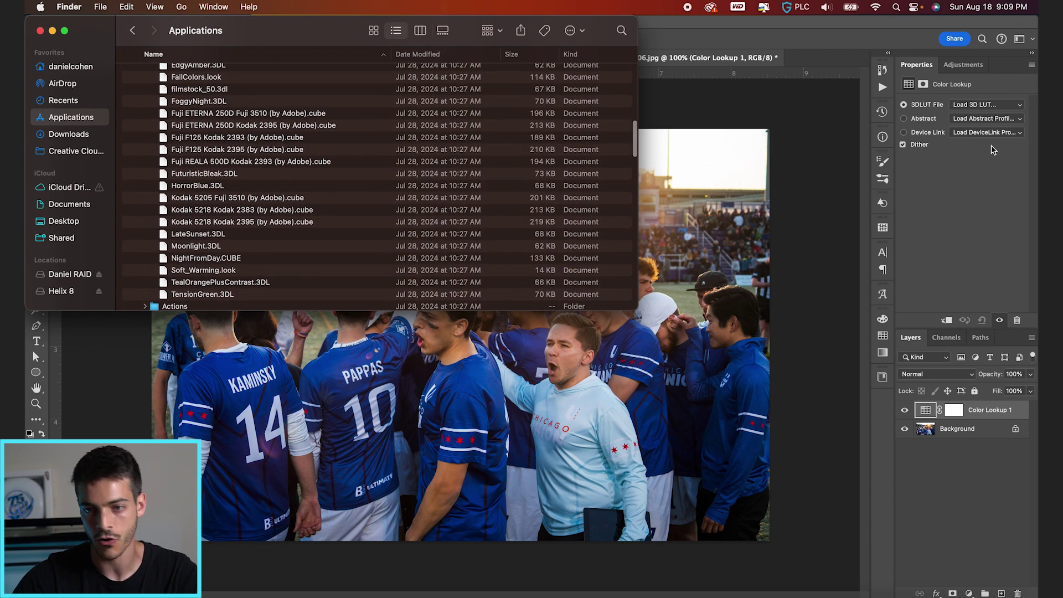
- Move Bright.CUBE and dark.CUBE from the Desktop into the 3DLUTs folder
key(super+n)
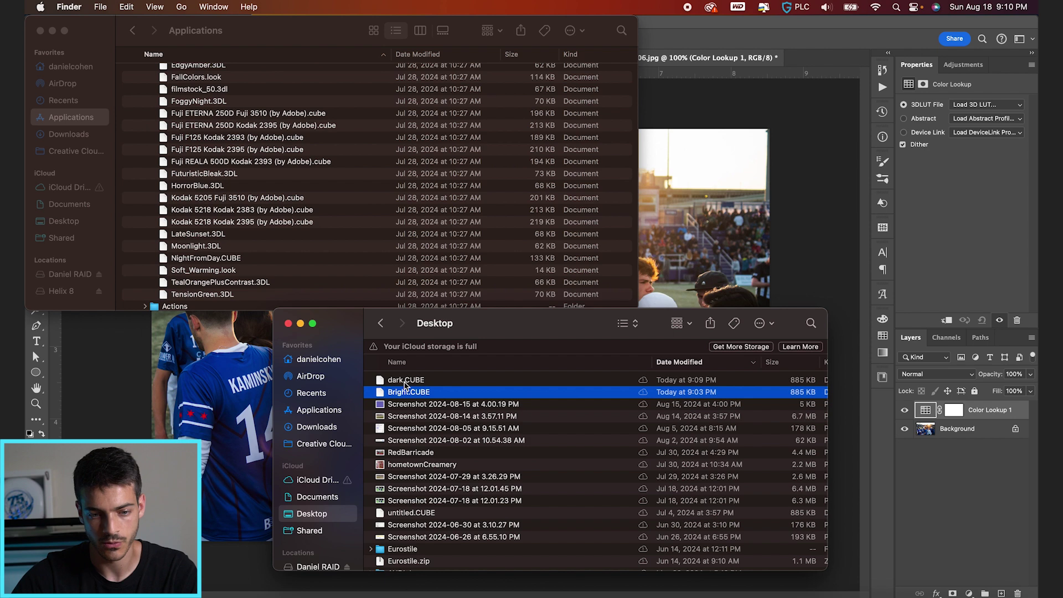
shift+click(404, 383)
drag(406, 383, 175, 139)
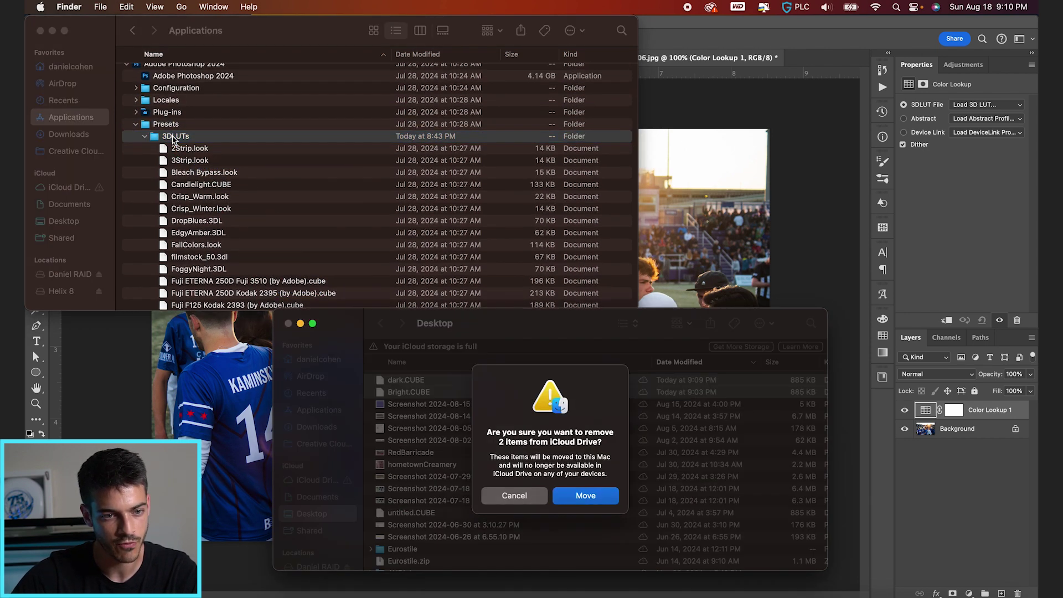
click(592, 501)
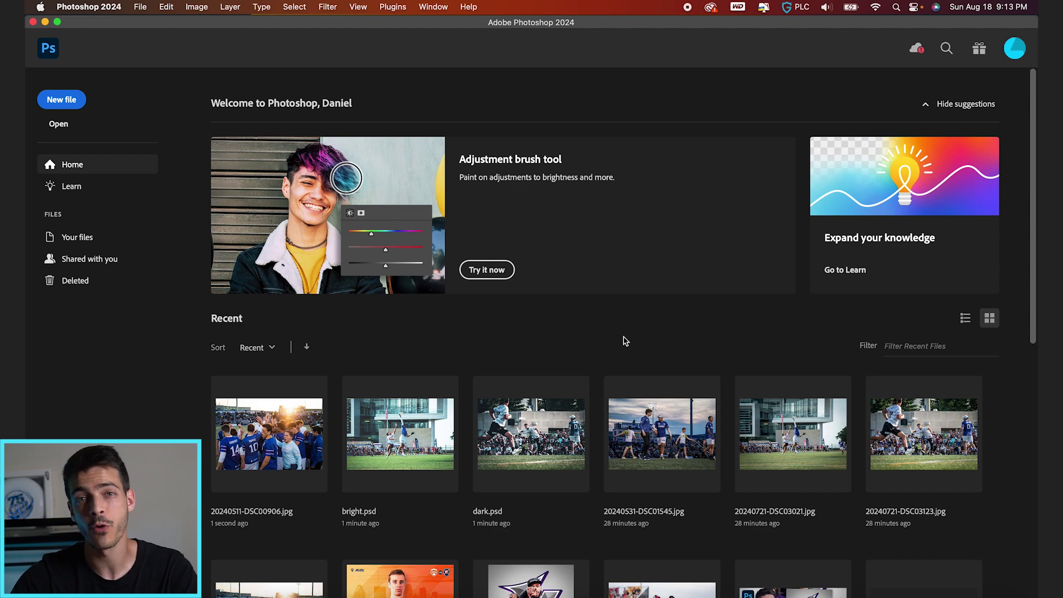
- Open the huddle photo from Home and add a Color Lookup layer using the installed Bright.CUBE
click(268, 450)
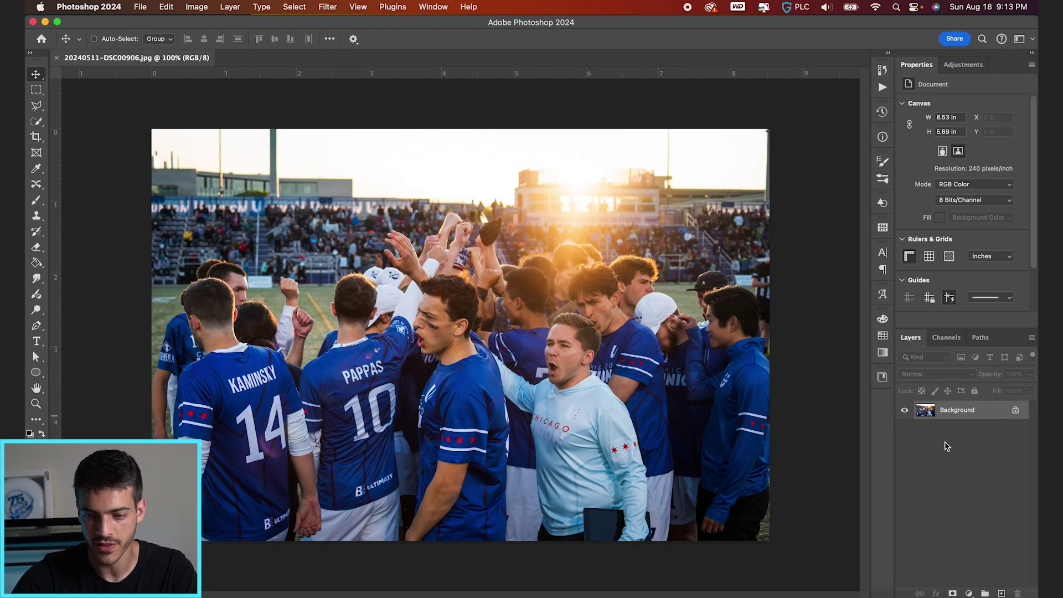
click(969, 593)
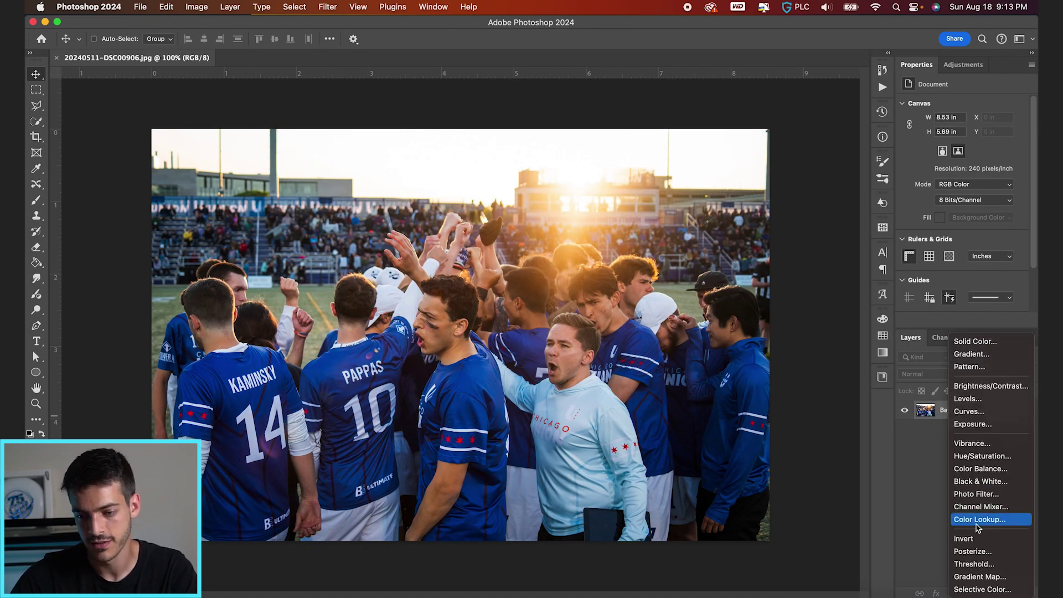
click(978, 520)
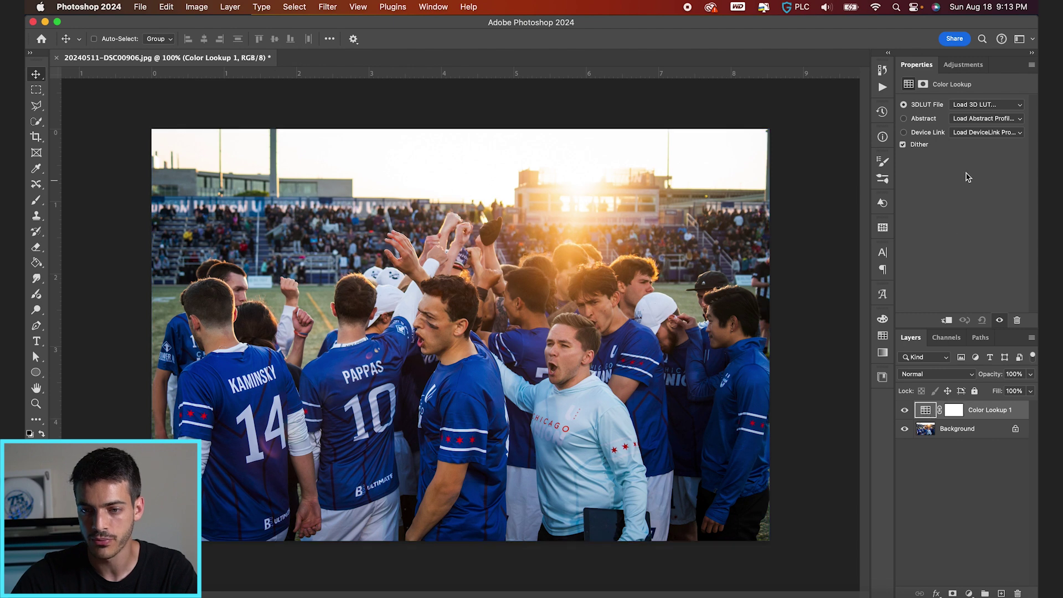
click(990, 105)
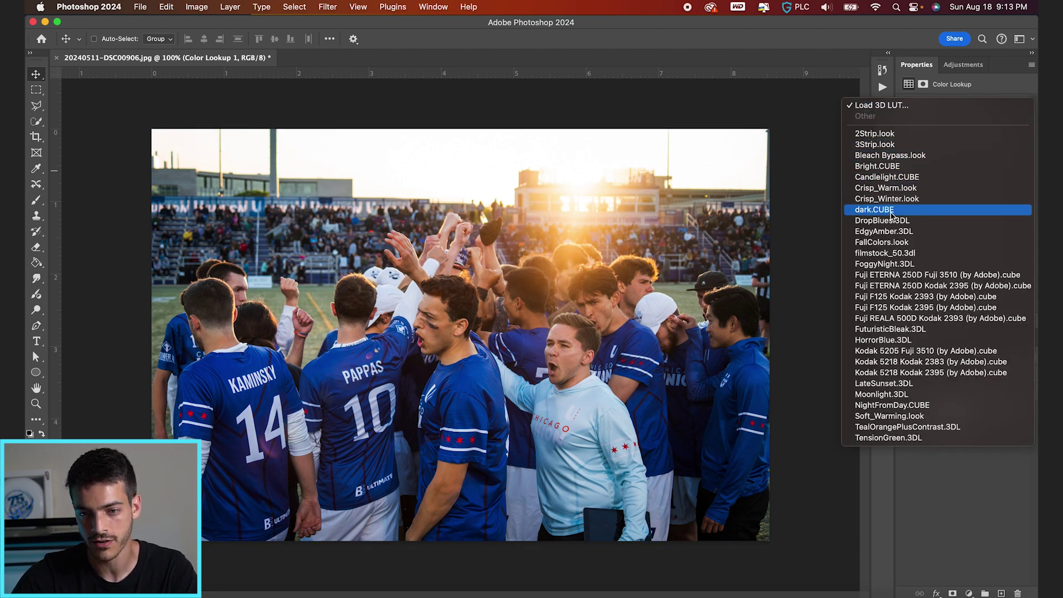
click(877, 166)
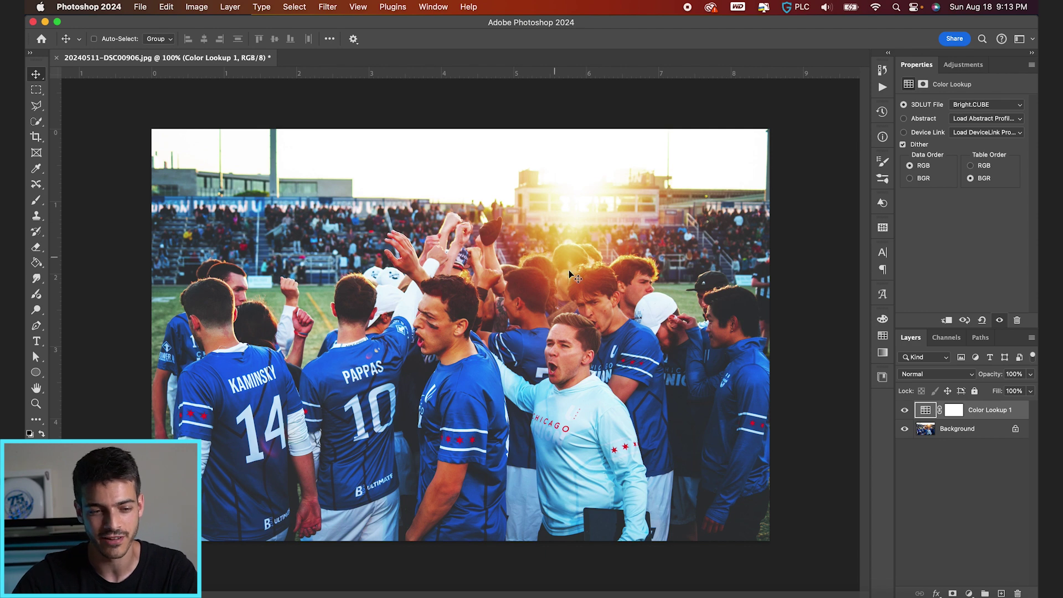
click(970, 105)
- Set the Color Lookup 1 layer's 3DLUT file to dark.CUBE for a dark teal grade
click(963, 149)
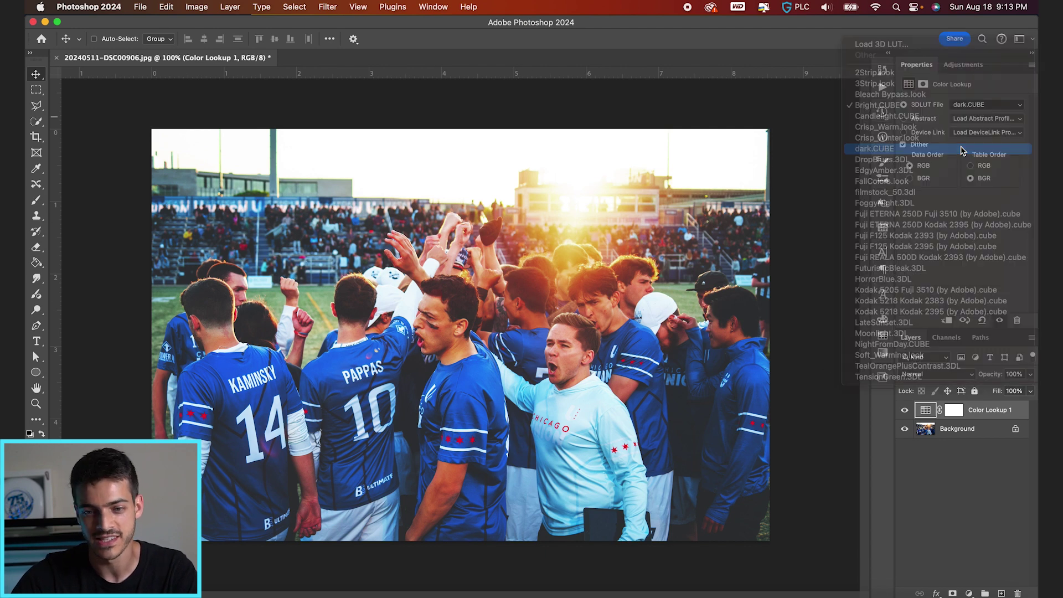